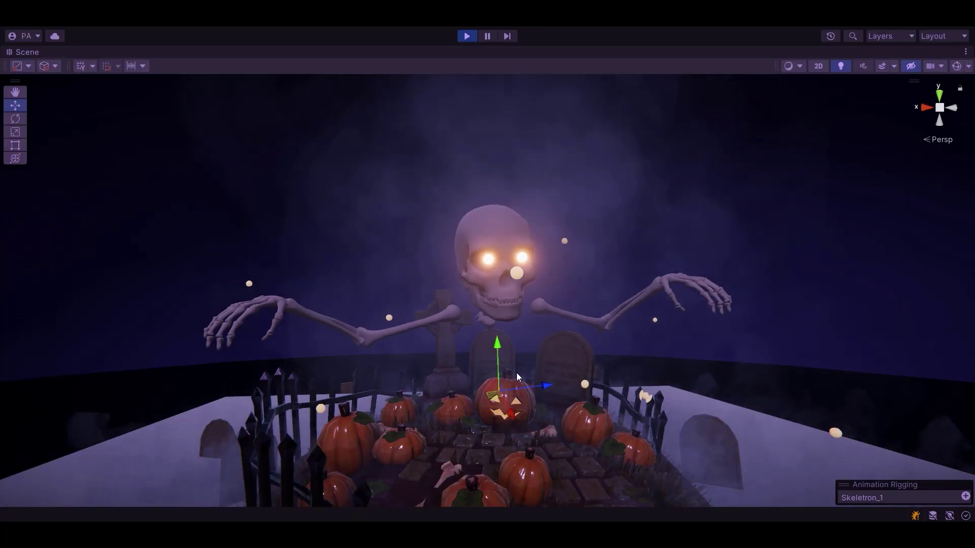
Move the Skeletron object around the running graveyard scene to examine how its skull and arms follow
left_click_drag(493, 380, 429, 395)
left_click_drag(429, 395, 367, 337, "alt")
key("e")
key("w")
left_click_drag(443, 388, 523, 392, "alt")
left_click_drag(341, 408, 328, 364)
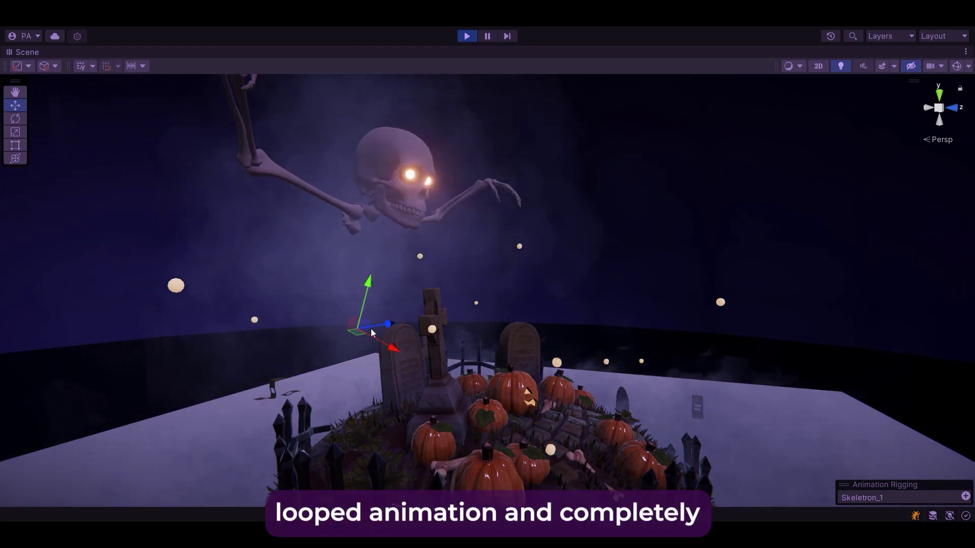
left_click_drag(370, 328, 588, 346)
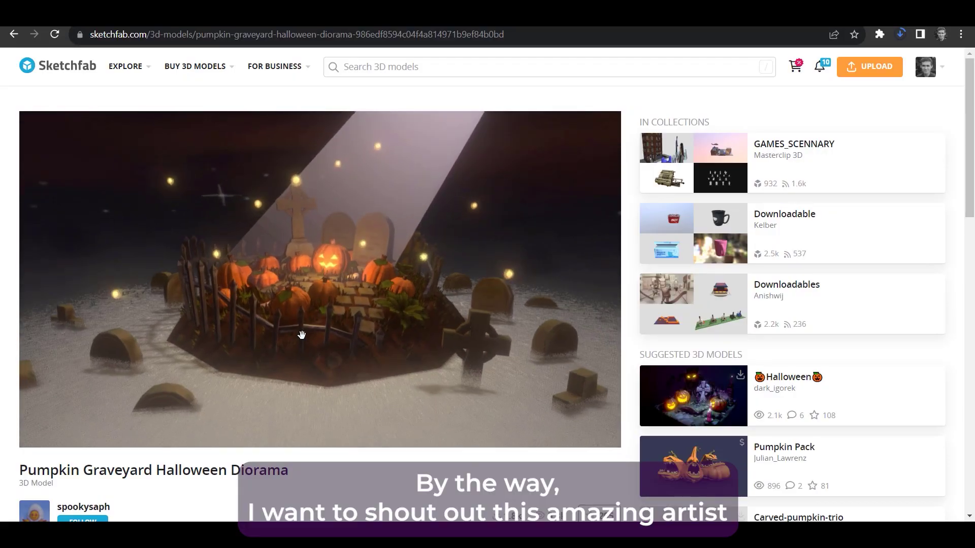
Switch to Sketchfab and look over the Pumpkin Graveyard Halloween Diorama model and its page
mouse_move(301, 335)
left_mouse_down()
mouse_move(308, 370)
mouse_move(464, 363)
mouse_move(420, 355)
left_mouse_up()
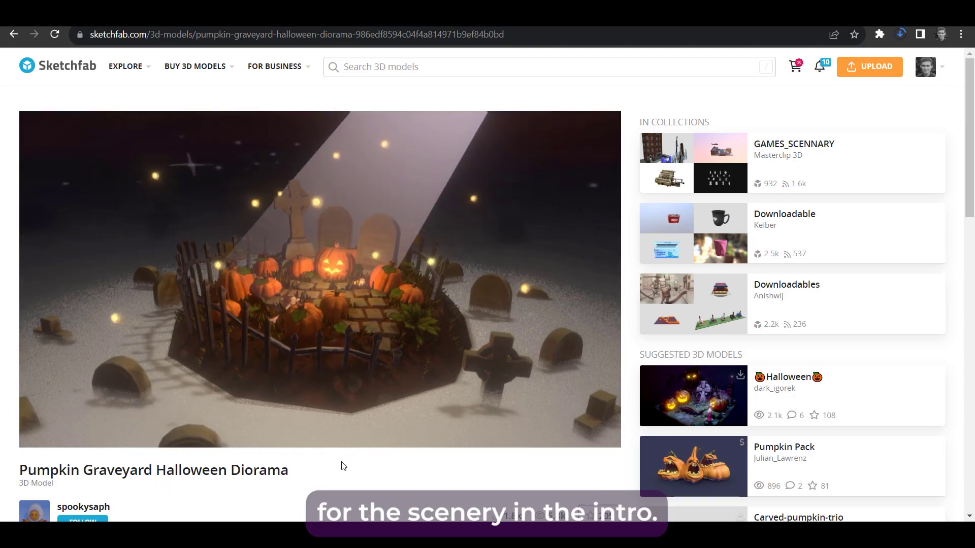
scroll(340, 463, "down", 5)
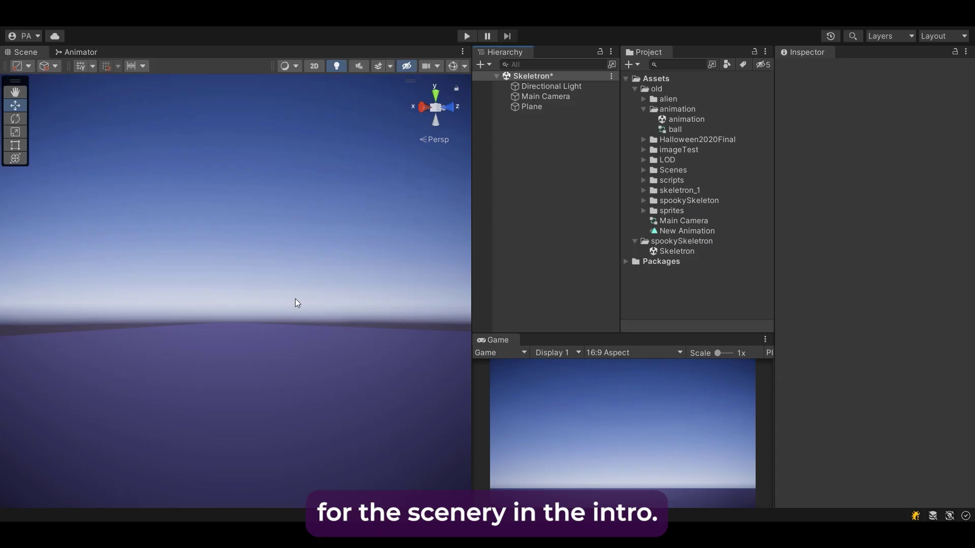
Switch to the Unity Skeletron scene, create an empty object named Skeletron and reset its transform
mouse_move(296, 302)
right_mouse_down()
mouse_move(208, 343)
mouse_move(147, 306)
right_mouse_up()
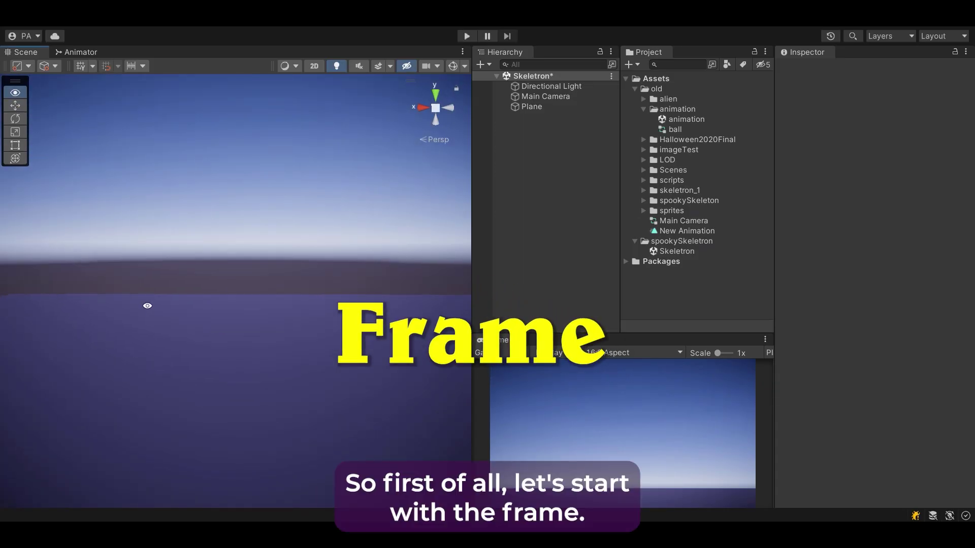
right_click(554, 139)
left_click(616, 268)
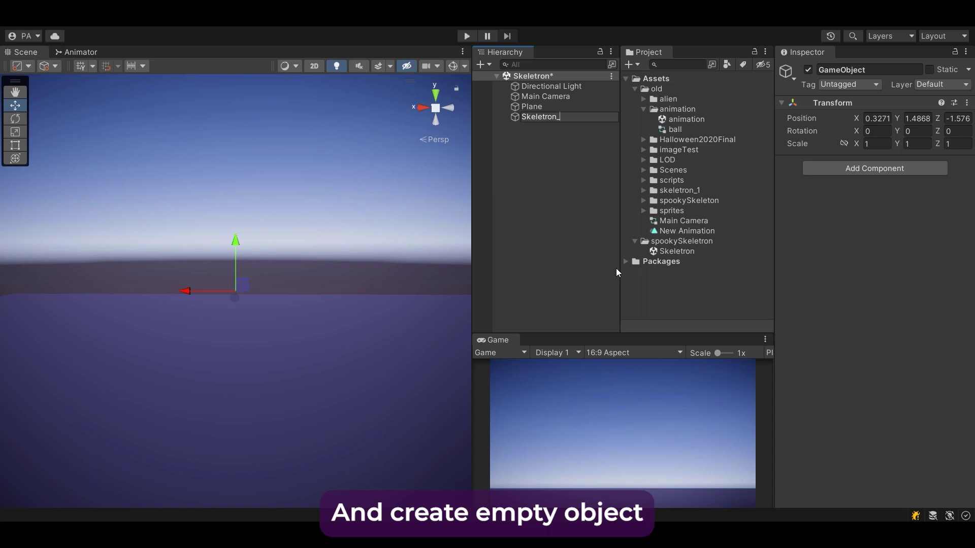
type("Skeletron")
key("Return")
right_click(912, 105)
left_click(871, 111)
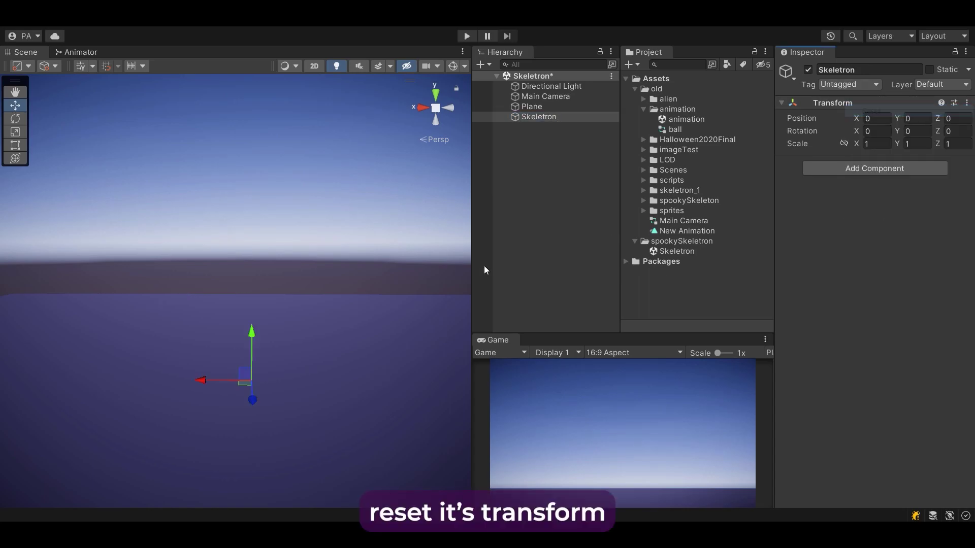
Create an empty child named ScullSocket under Skeletron and raise it to about 1.54 on Y
right_click(535, 117)
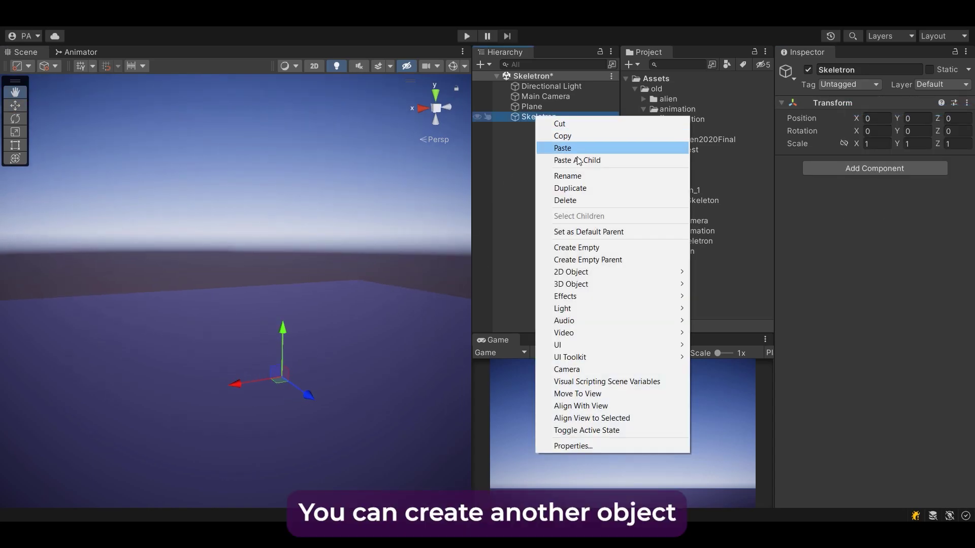
left_click(606, 248)
type("Sc")
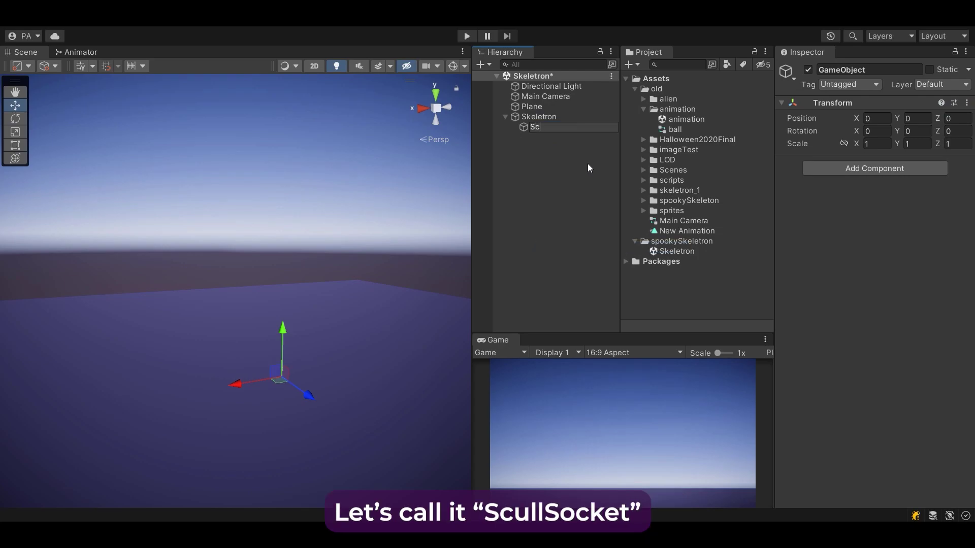
type("ullSocket")
key("Return")
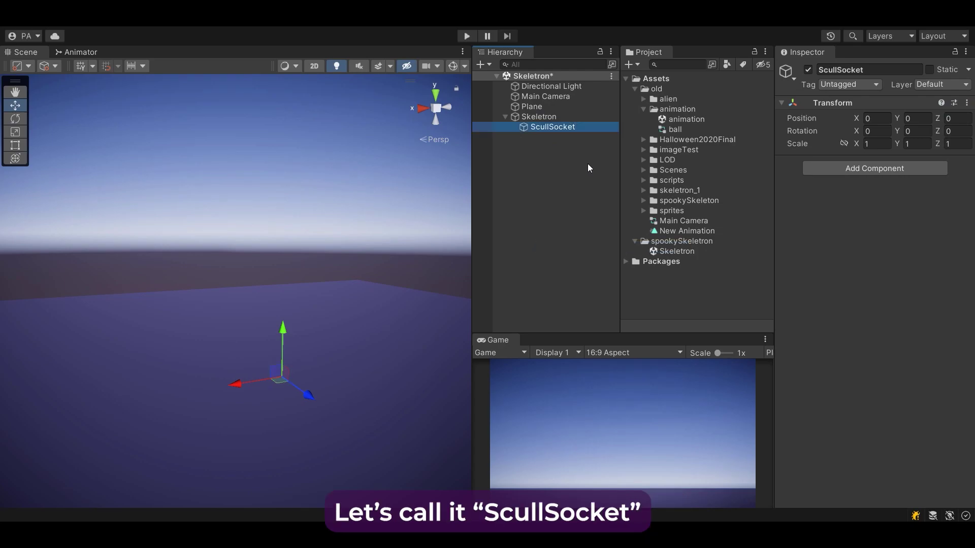
left_click_drag(284, 235, 336, 223, "alt")
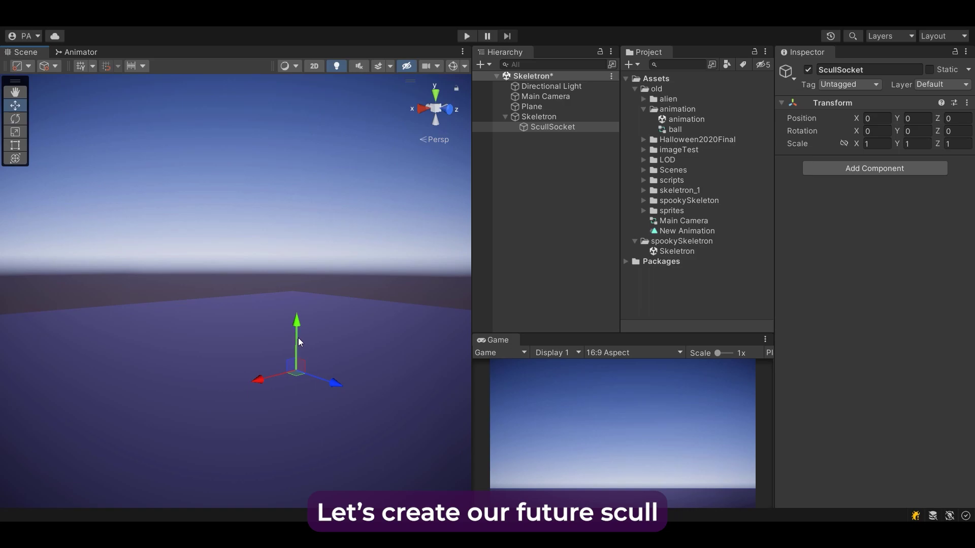
left_click_drag(297, 337, 306, 259)
Create an empty child object named Scull under ScullSocket
right_click(550, 129)
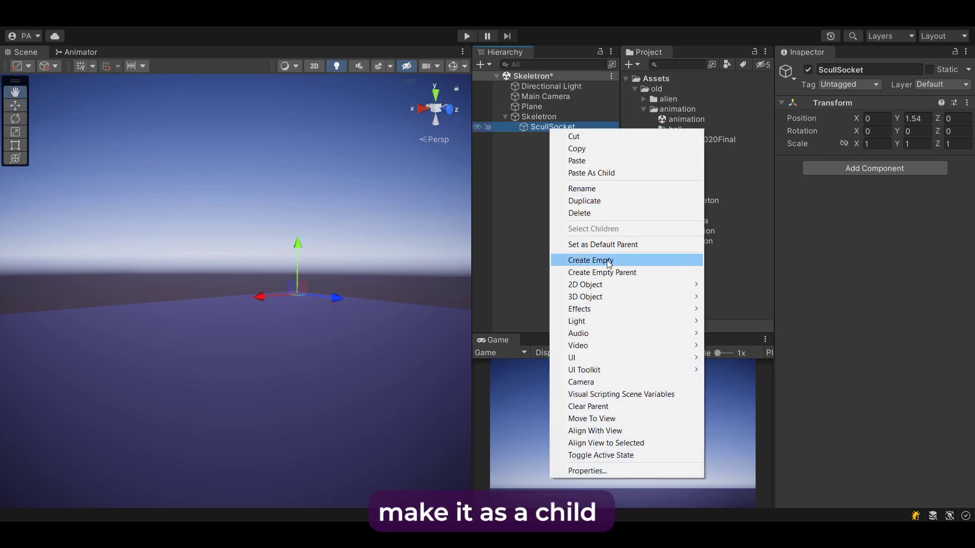
left_click(609, 262)
type("Scull")
key("Return")
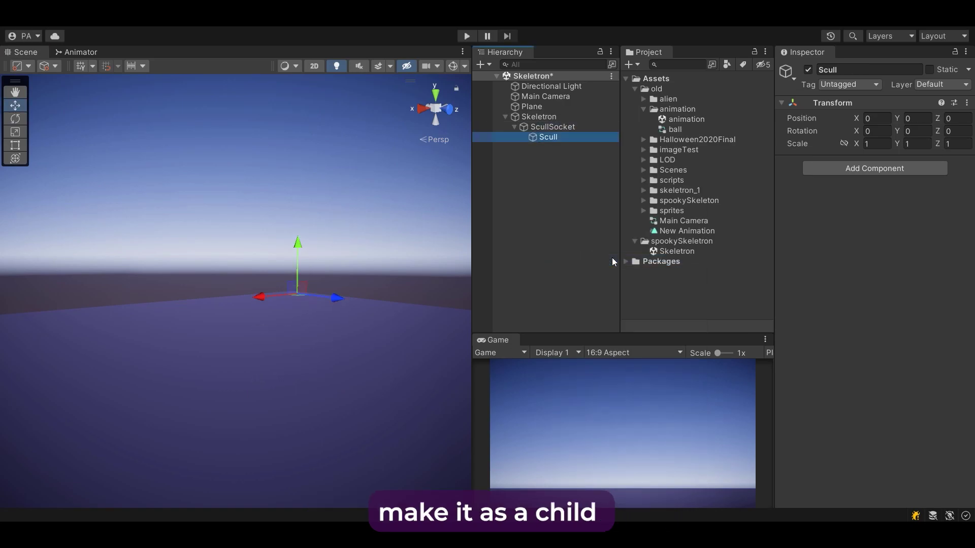
Add a sphere inside Scull and scale it uniformly to about 1.52
right_click(556, 138)
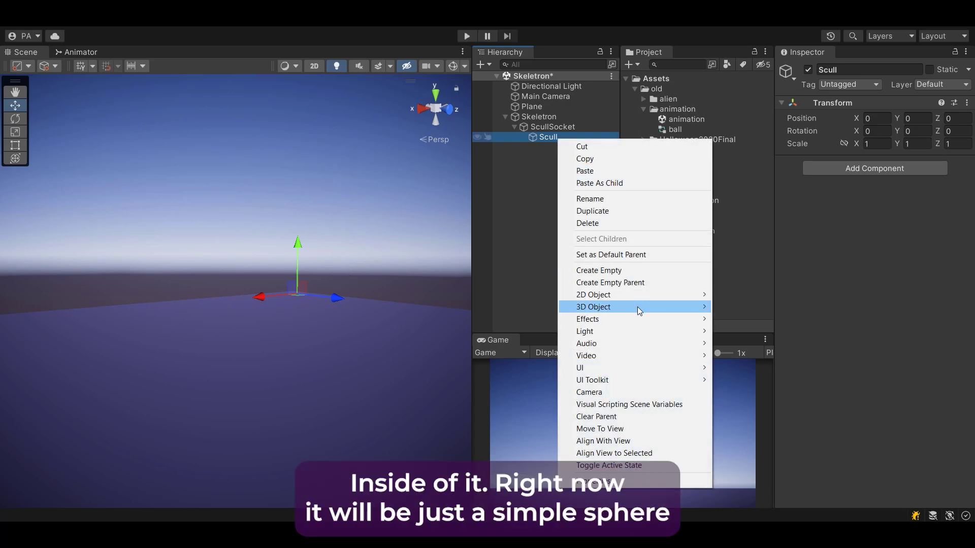
mouse_move(649, 308)
left_click(740, 319)
left_click_drag(305, 297, 290, 260, "alt")
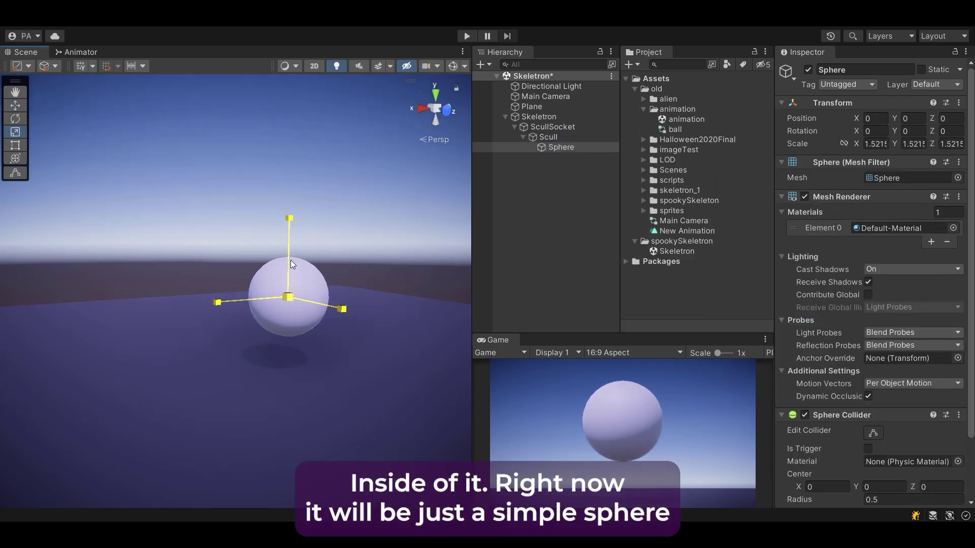
Collapse Scull and create a second empty child named Jaw under ScullSocket
left_click(553, 140)
left_click(523, 136)
left_click(543, 125)
right_click(544, 126)
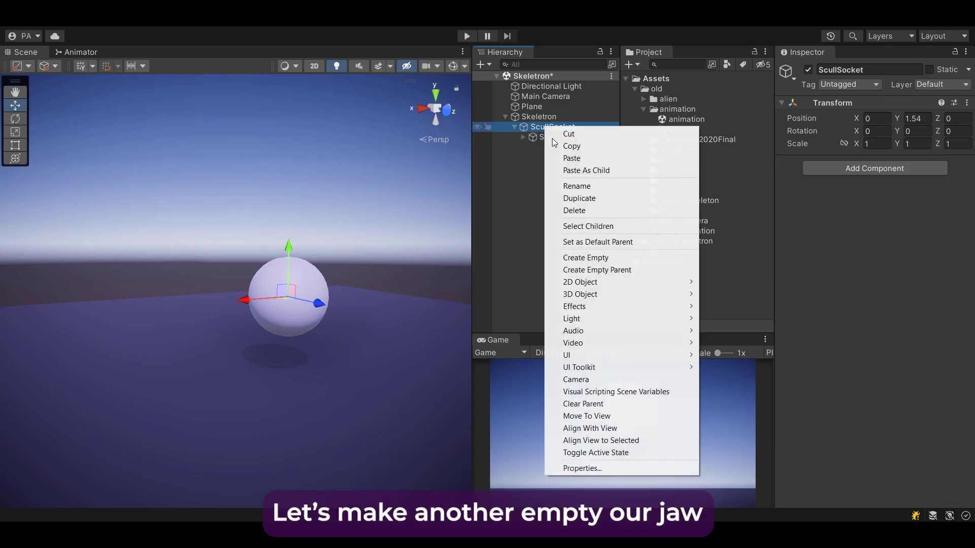
left_click(611, 259)
type("Jaw")
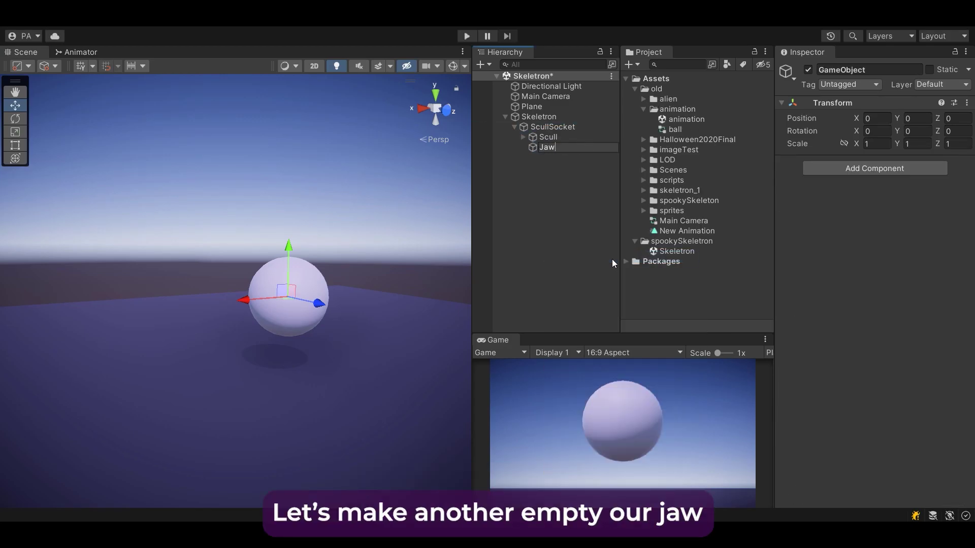
key("Return")
Add a cube inside Jaw and scale it down to a flat block that stands in for the jaw
right_click(548, 147)
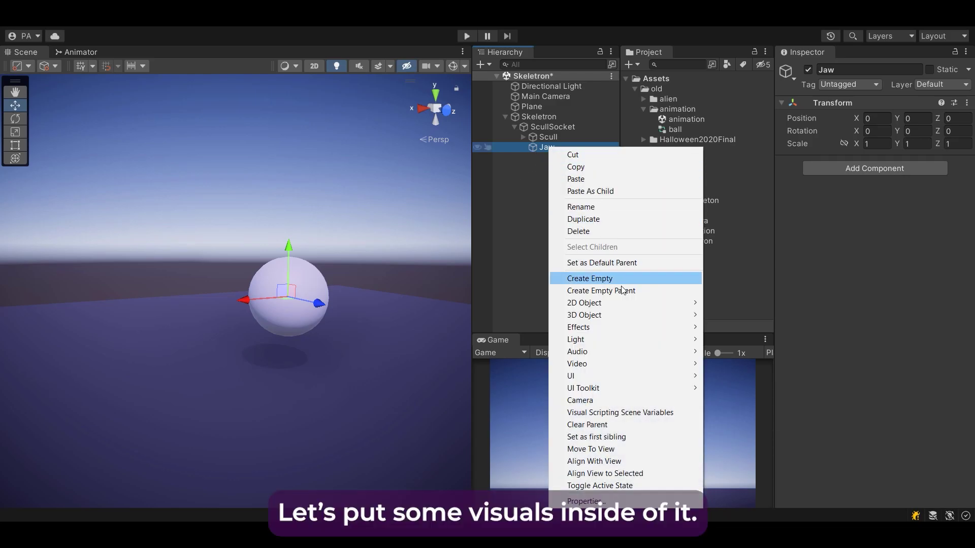
left_click(728, 315)
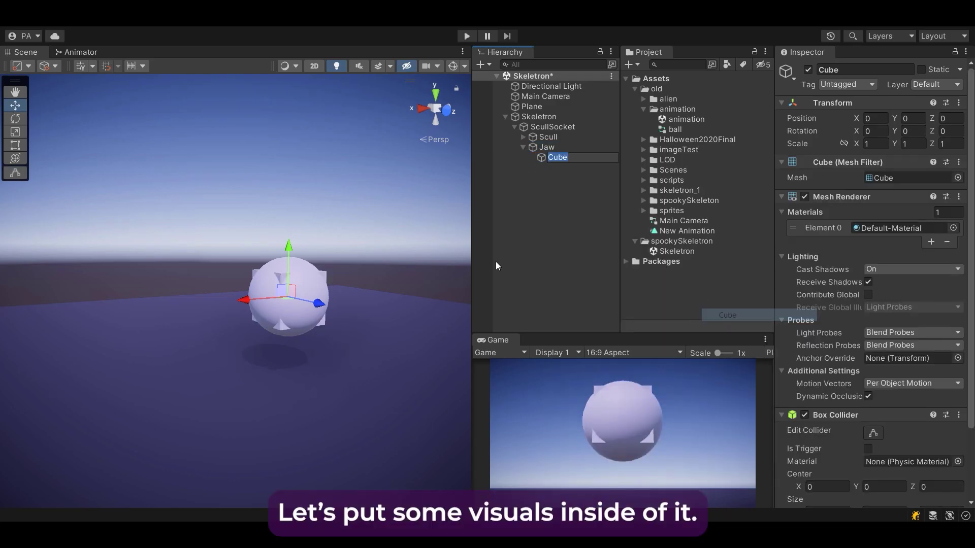
right_click(296, 253)
key("r")
left_click_drag(288, 252, 414, 339)
key("w")
Tilt Jaw about 42 degrees on X and place it beneath the sphere at about Y -0.52, Z 0.13
left_click(546, 147)
left_click(421, 108)
key("e")
key("w")
left_click_drag(327, 308, 319, 306)
left_click_drag(325, 307, 157, 313, "alt")
left_click_drag(355, 299, 446, 282, "alt")
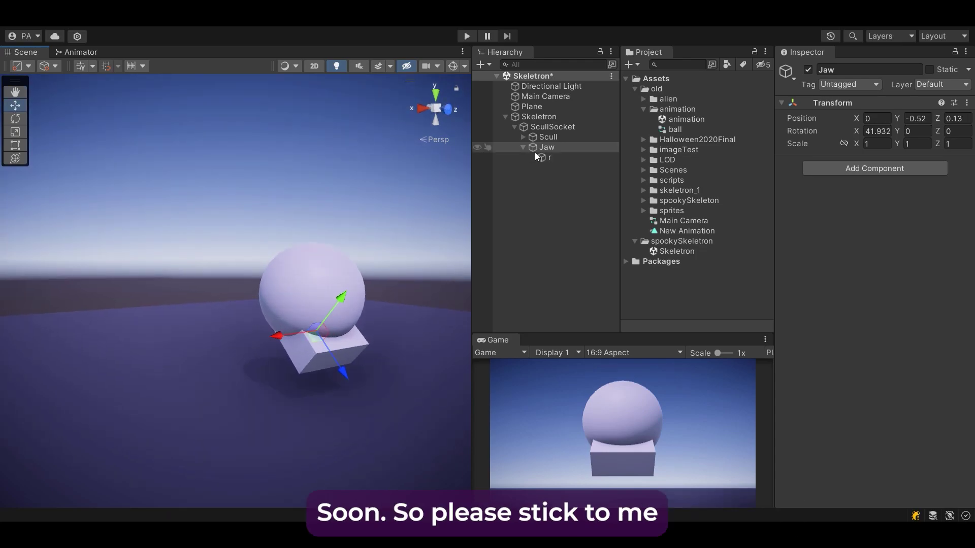
Create an empty child named RightArmSocket under Skeletron and place it beside the skull at about X 0.81, Y 0.94
left_click(553, 127)
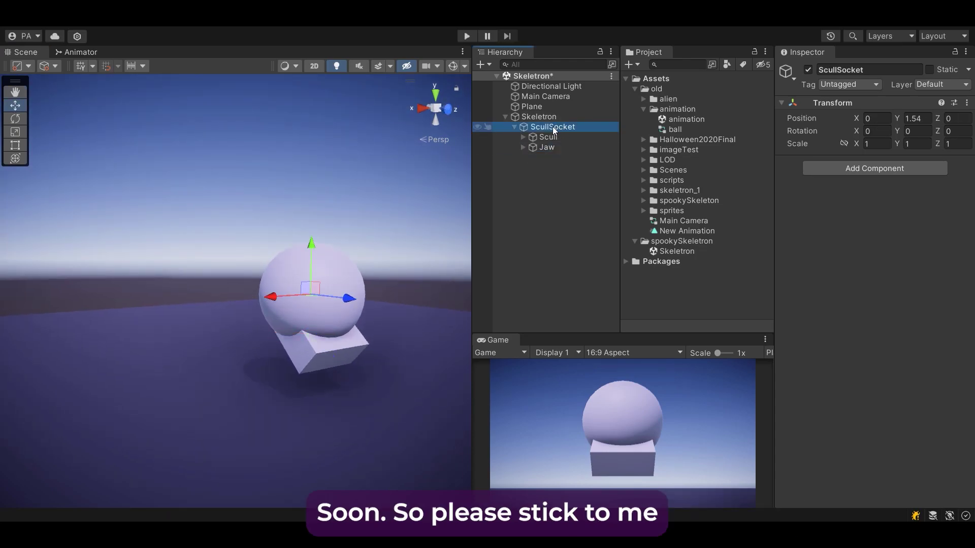
right_click(527, 120)
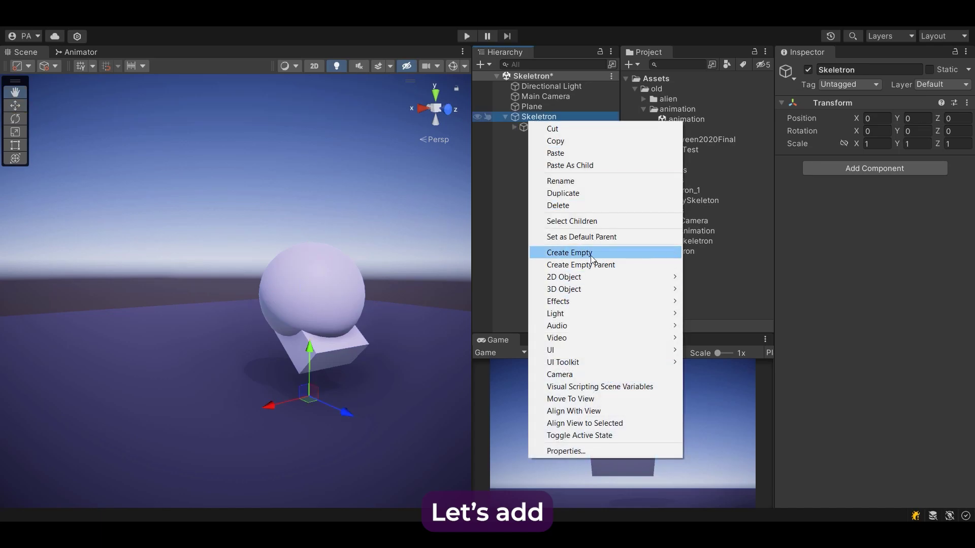
left_click(591, 257)
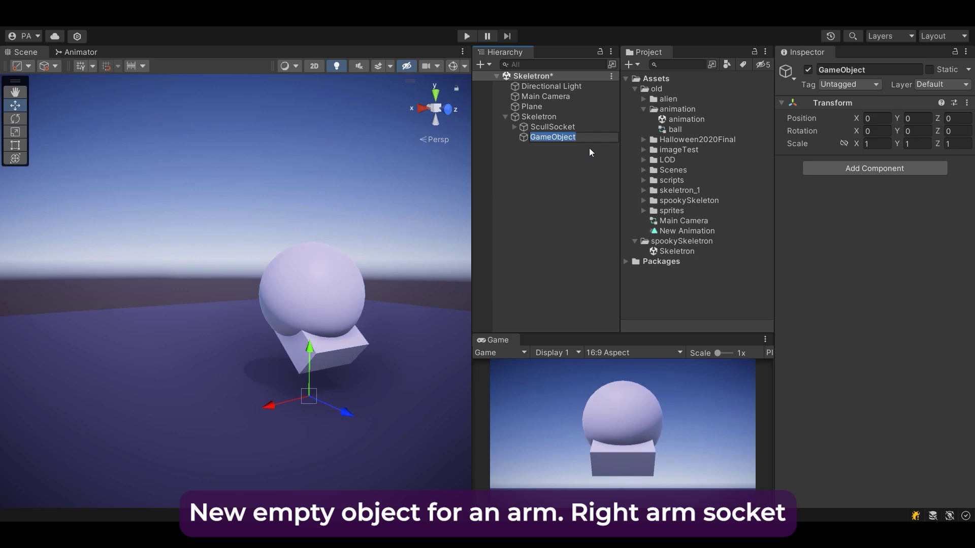
type("RightArm")
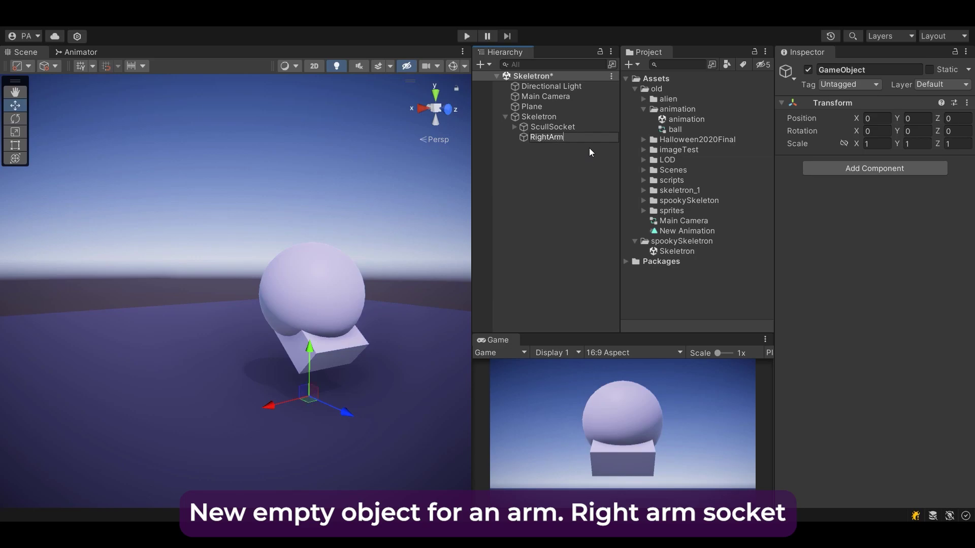
type("Socket")
key("Return")
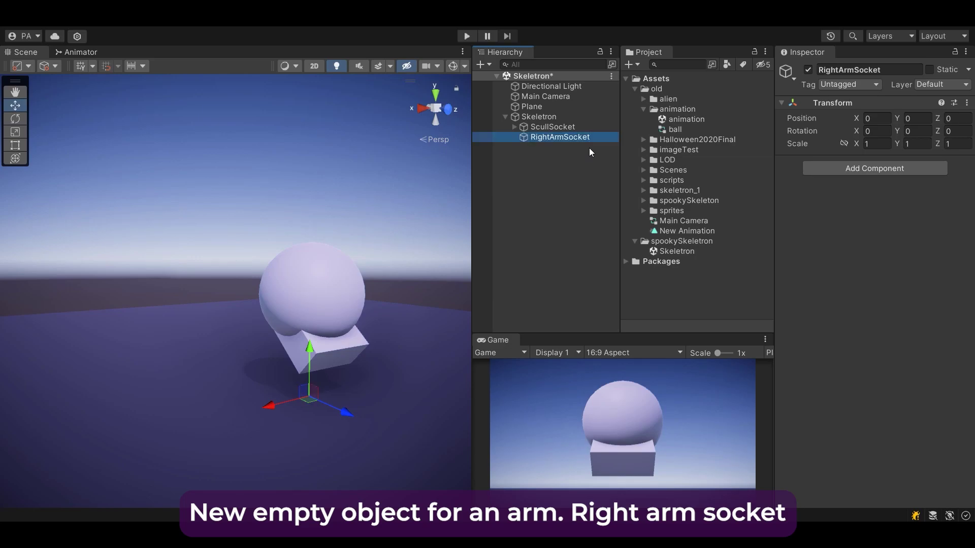
left_click_drag(305, 396, 261, 396, "alt")
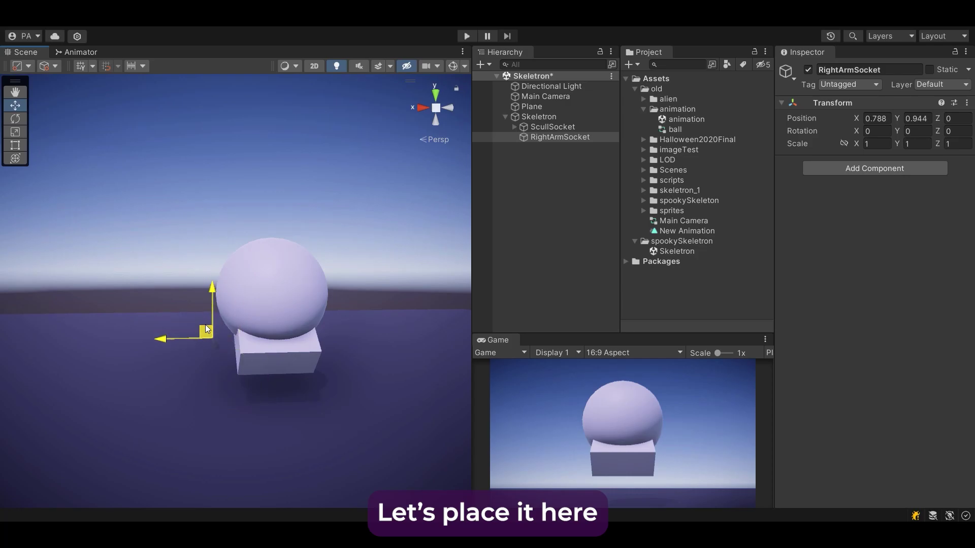
Create an empty child object named RightArm under RightArmSocket
right_click(552, 138)
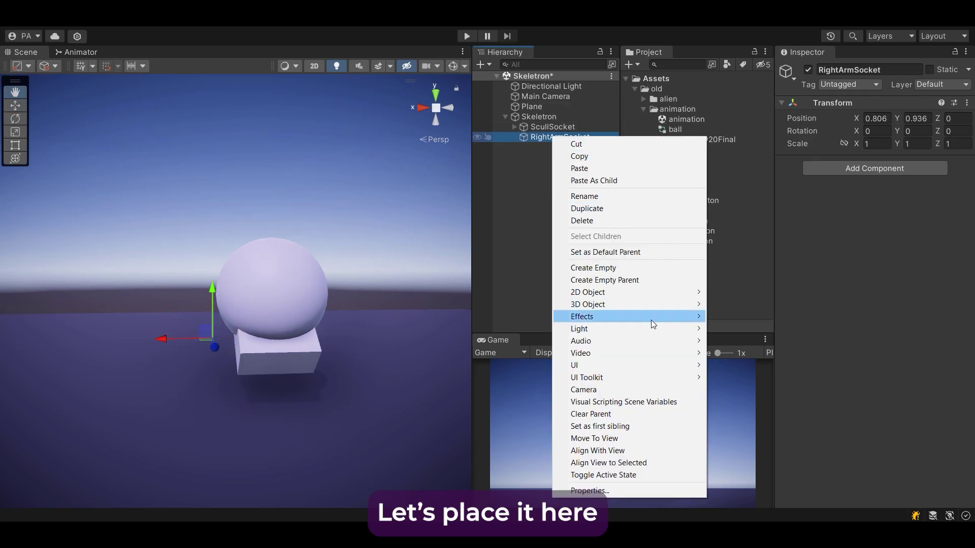
left_click(617, 268)
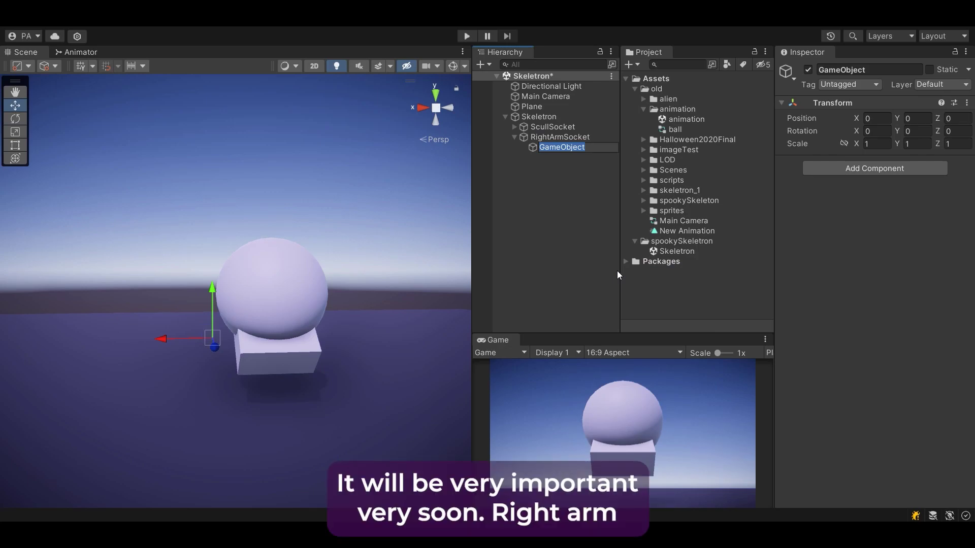
type("RightArm")
key("Return")
Duplicate RightArm, nest the copy under RightArm and rename it RightForearm
key("ctrl+d")
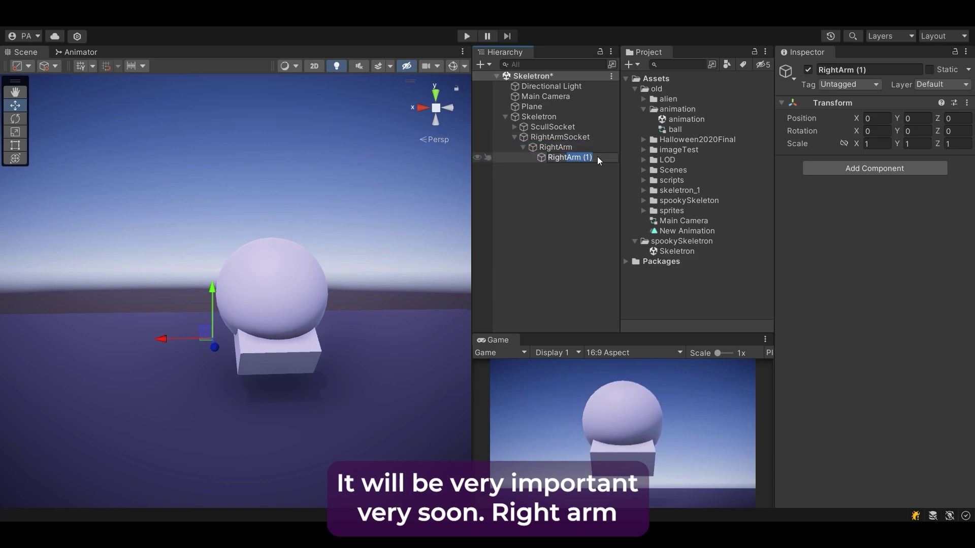
type("F")
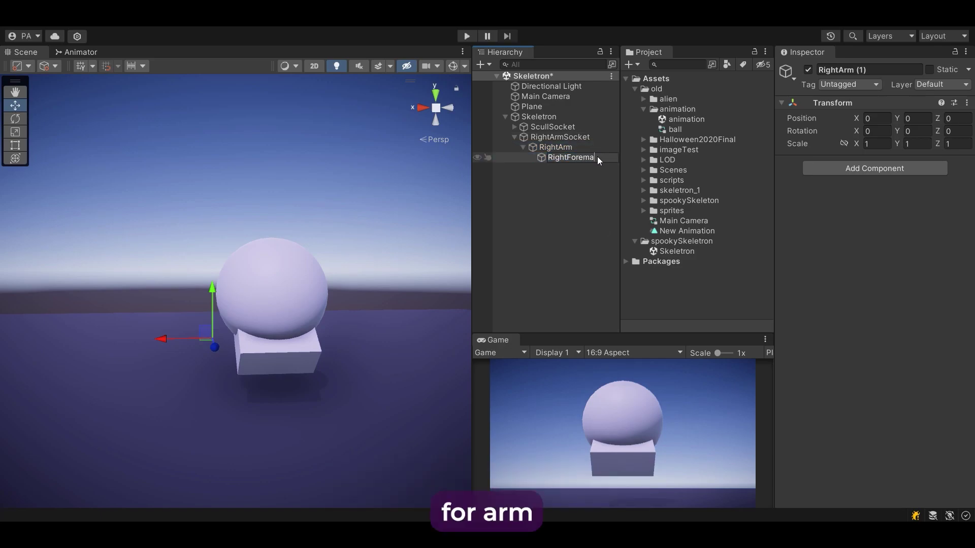
type("orearm")
key("Return")
Duplicate RightForearm, rename the copy RightHand and make it a child of RightForearm
key("ctrl+d")
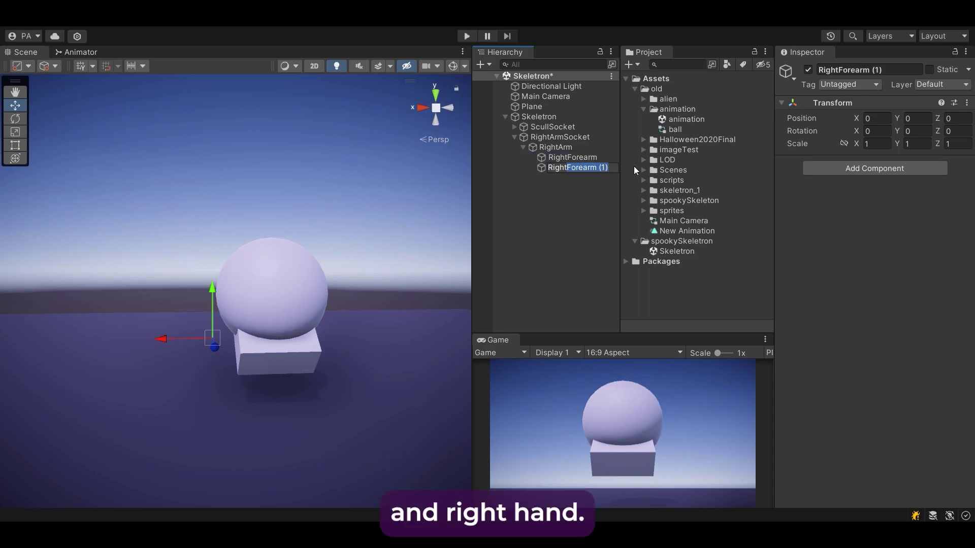
type("Hand")
key("Return")
left_click_drag(573, 167, 587, 156)
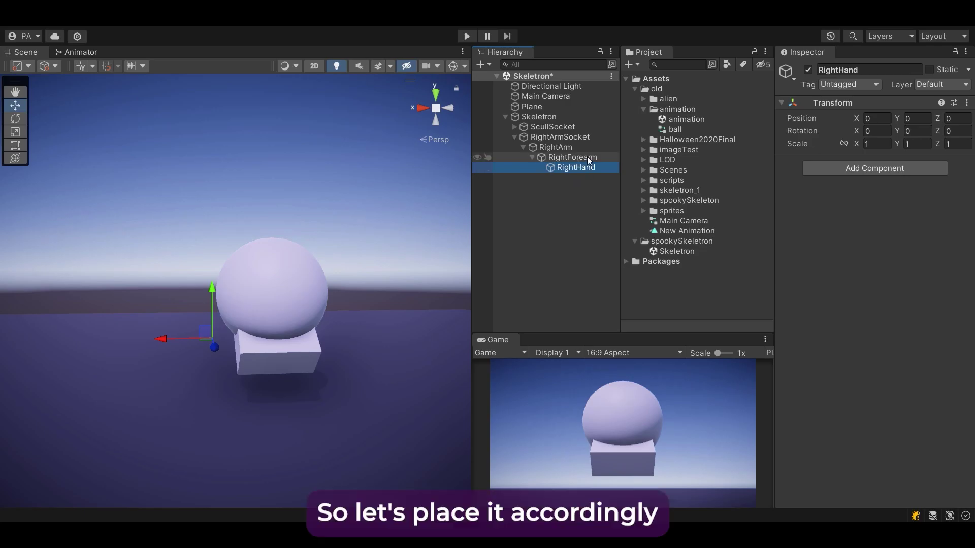
Add a cube as a child of RightArm to serve as the arm's visual
left_click(558, 148)
key("f")
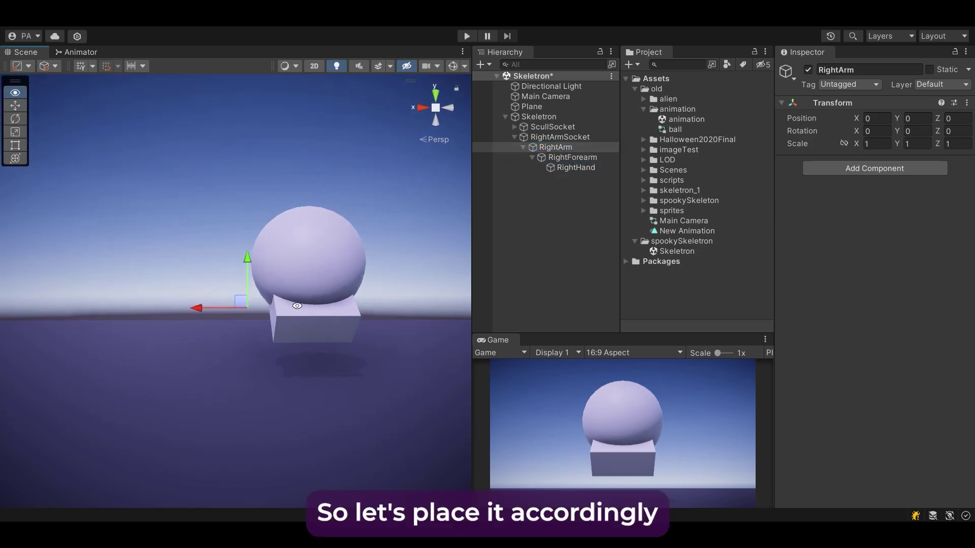
right_click(554, 147)
mouse_move(625, 317)
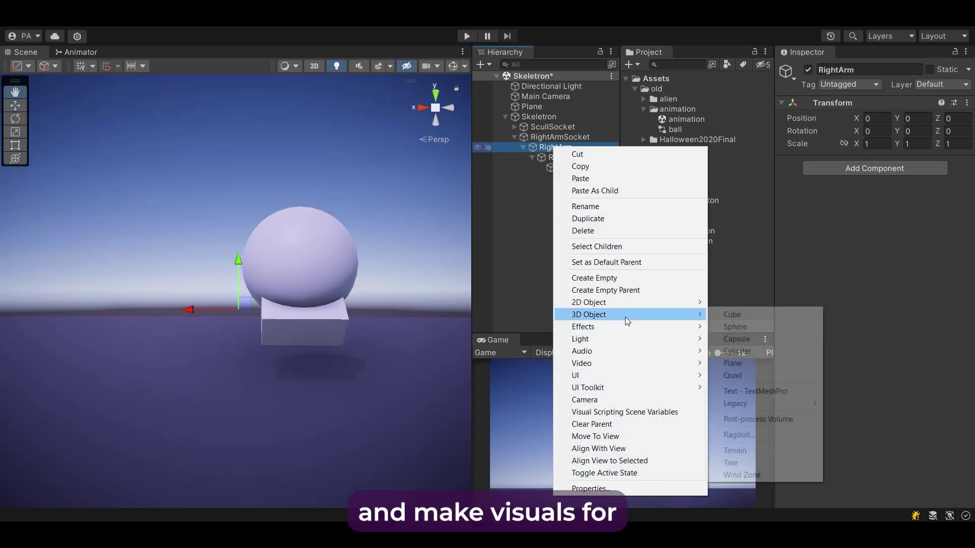
left_click(731, 314)
left_click_drag(250, 310, 354, 358, "alt")
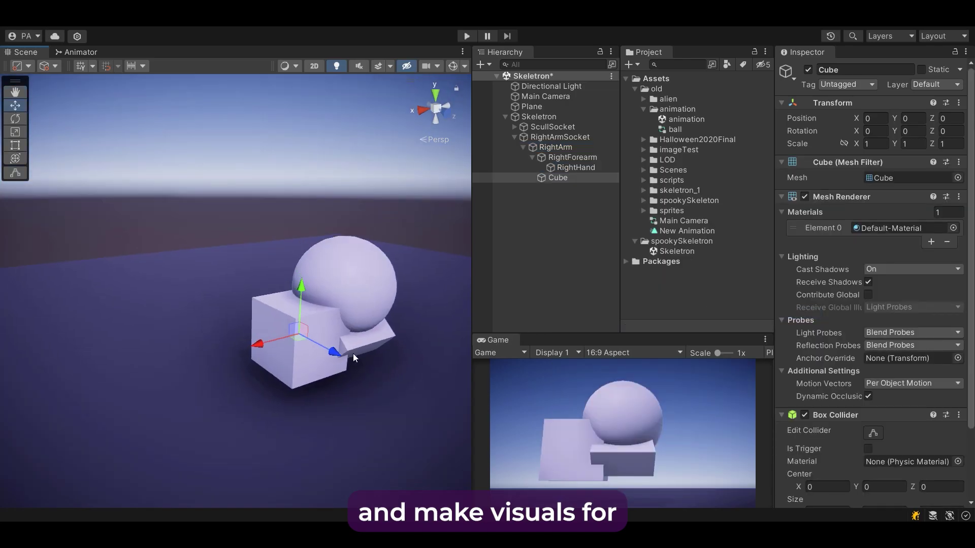
Slim the RightArm cube to about 1 × 0.28 × 0.25 and shift it to about X 0.523 so it extends outward from the pivot
left_click_drag(300, 289, 189, 325)
key("w")
left_click_drag(191, 325, 199, 308, "alt")
Assign a teal diamond icon to RightArm, RightForearm and RightHand together, and turn on gizmos in the scene view
left_click(568, 148)
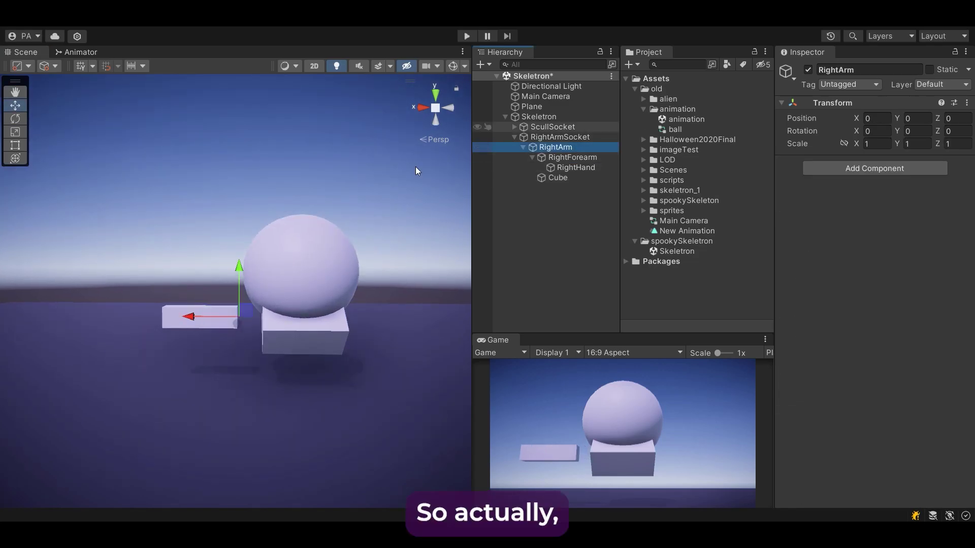
scroll(292, 293, "up", 5)
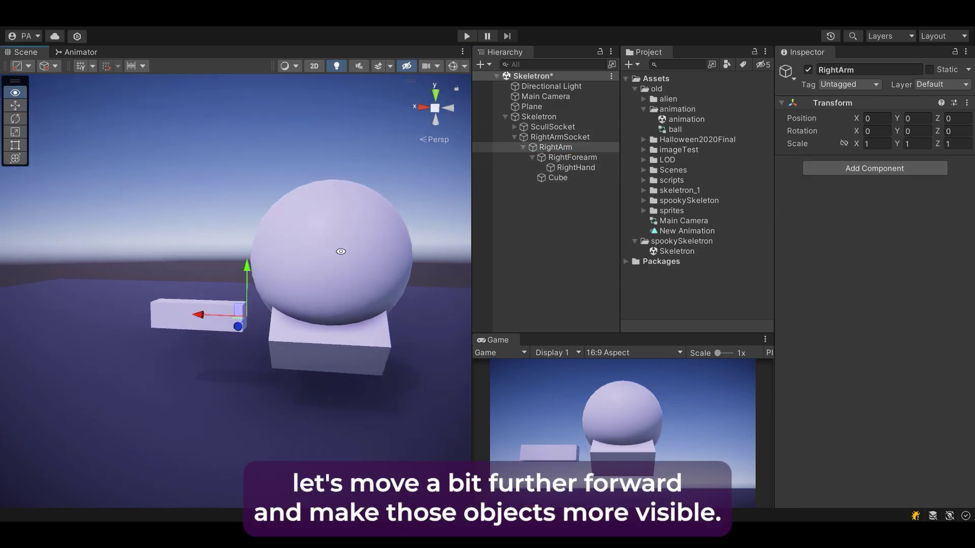
left_click(588, 156, "ctrl")
left_click(585, 166, "ctrl")
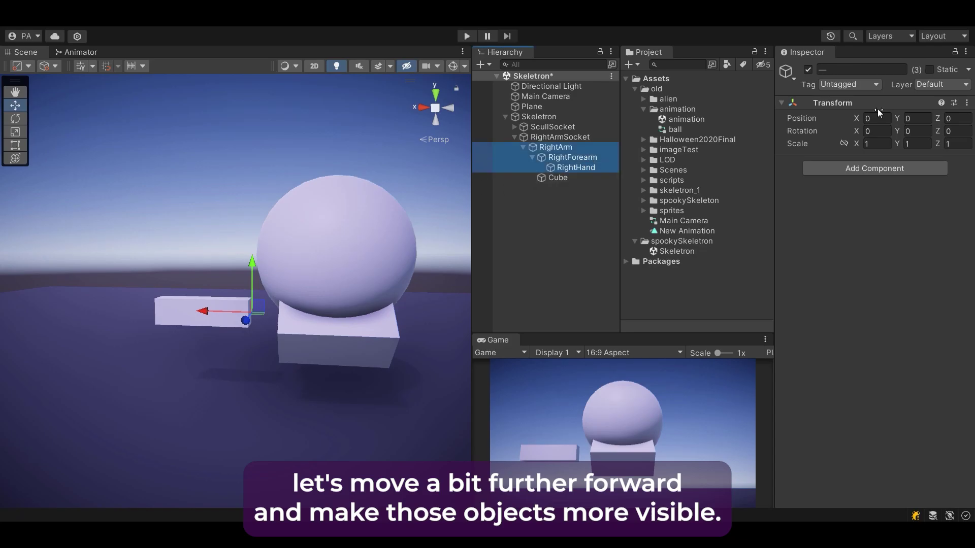
left_click(791, 76)
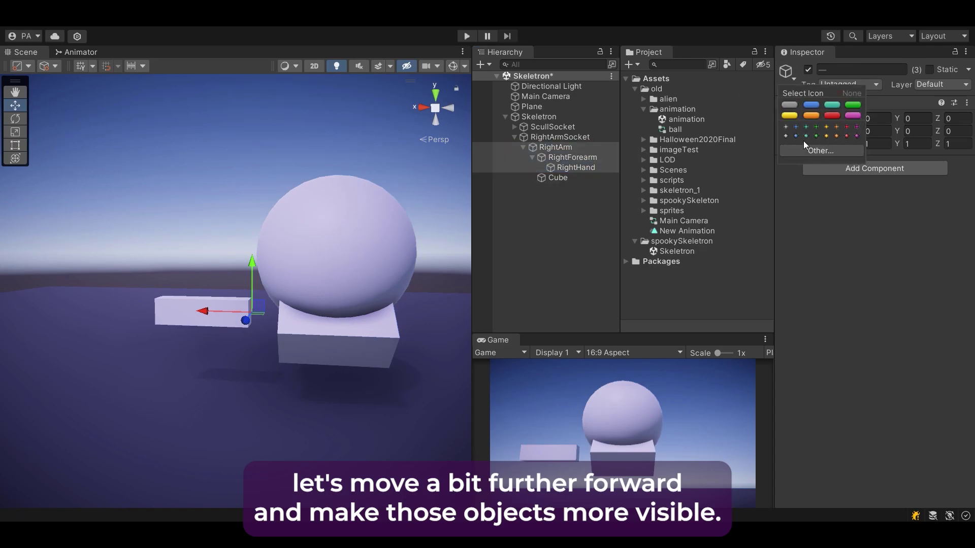
left_click(805, 135)
left_click_drag(269, 218, 283, 203, "alt")
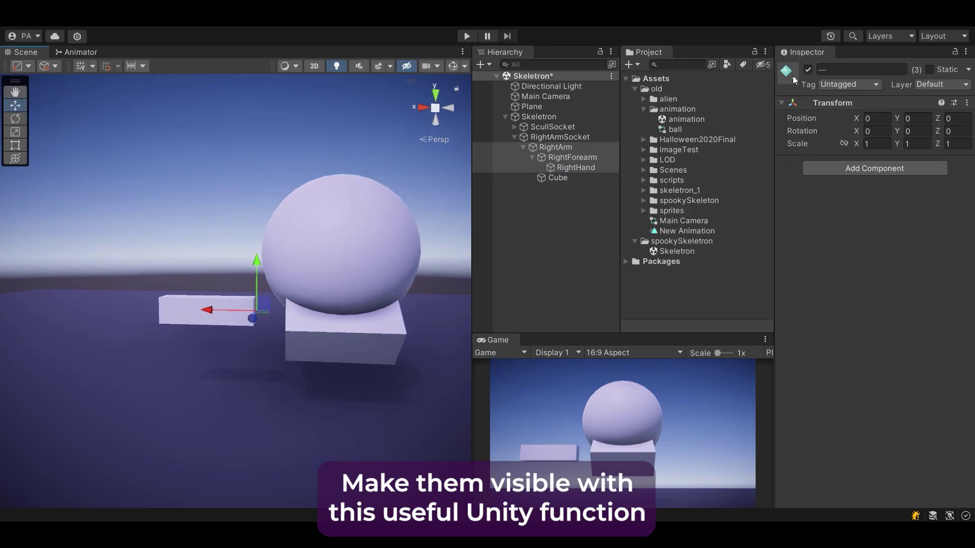
left_click(453, 66)
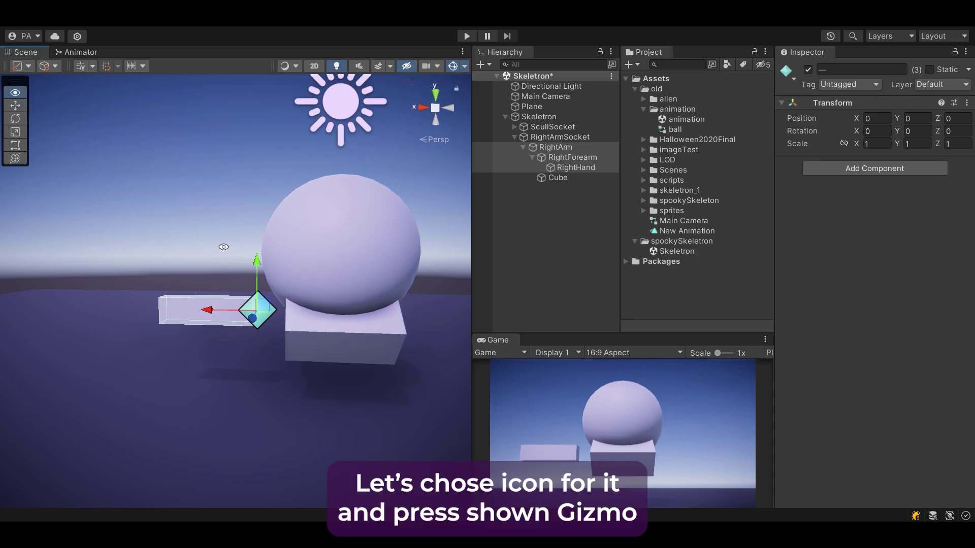
Move RightForearm to about X 1.134 at the arm cube's outer end, and RightHand about one arm length further out
left_click(575, 148)
left_click(574, 156)
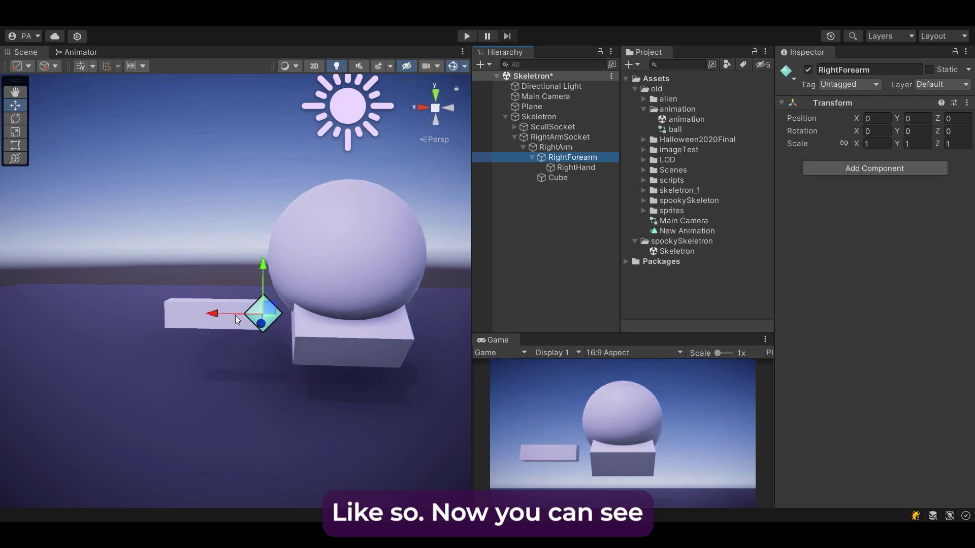
left_click_drag(242, 312, 138, 311)
left_click_drag(223, 293, 272, 321, "alt")
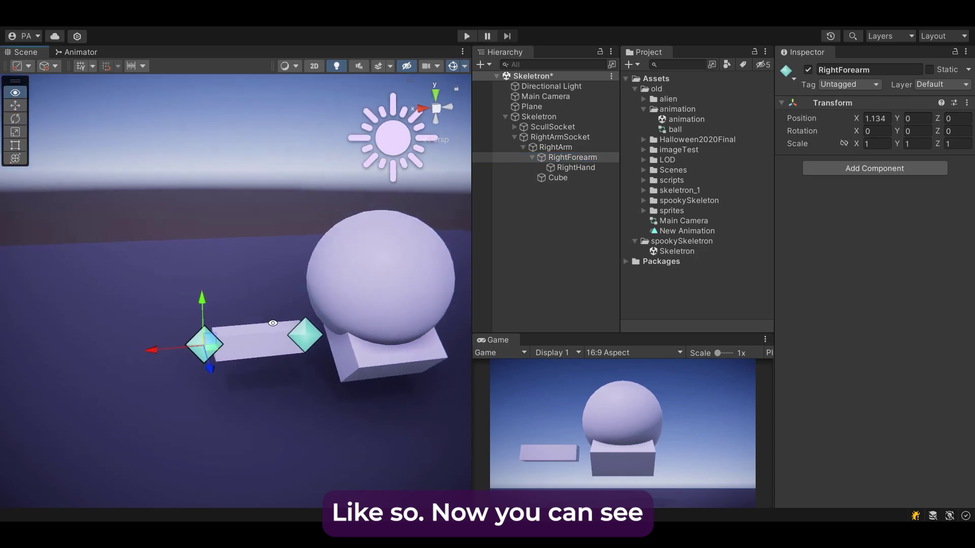
middle_click_drag(273, 322, 258, 284)
double_click(578, 167)
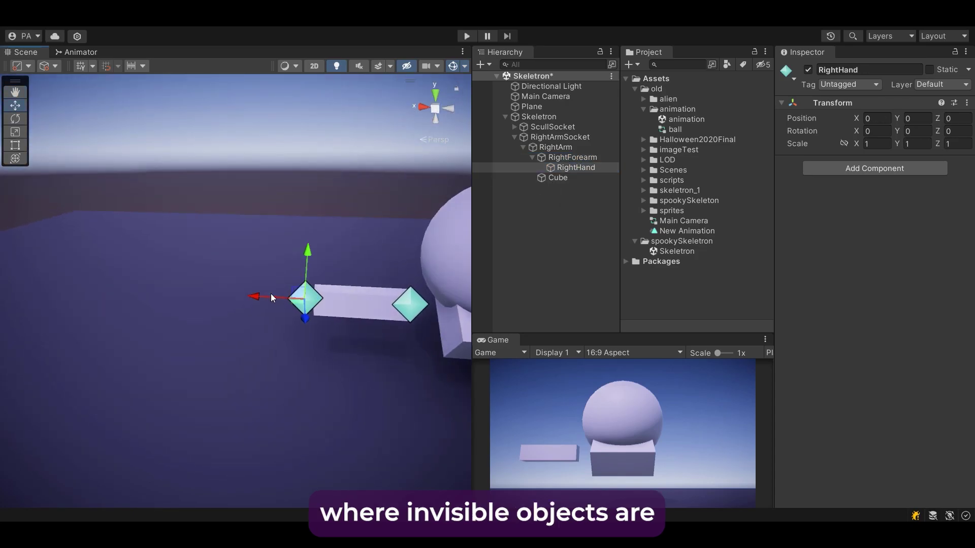
left_click_drag(277, 297, 167, 287)
Duplicate the arm cube, nest the copy under RightForearm and move it to about X 0.573, between the forearm and hand pivots
left_click(557, 178)
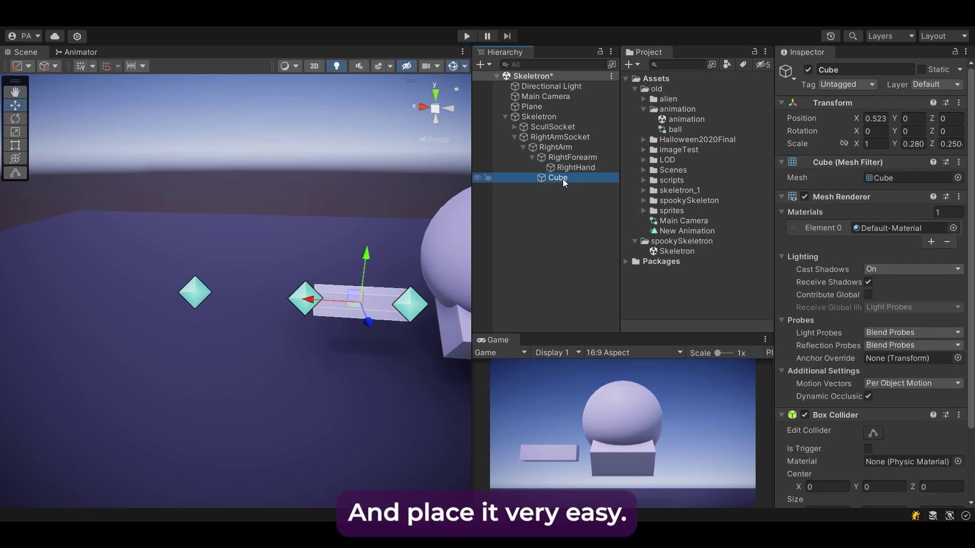
key("ctrl+d")
left_click_drag(564, 188, 579, 160)
left_click_drag(328, 303, 221, 297)
key("f")
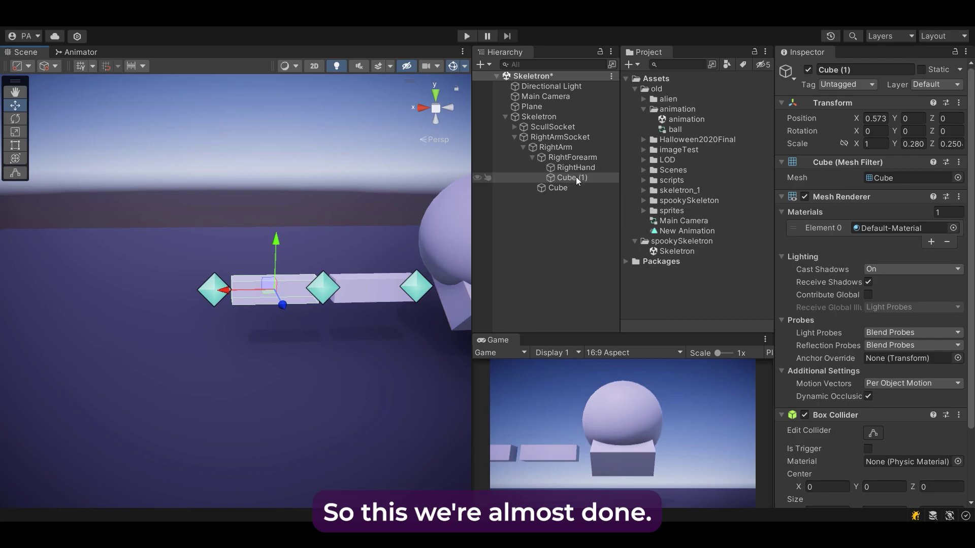
Duplicate the forearm cube, nest the copy under RightHand, move it outward to the hand pivot and shrink it to a small block
key("ctrl+d")
left_click_drag(583, 186, 578, 168)
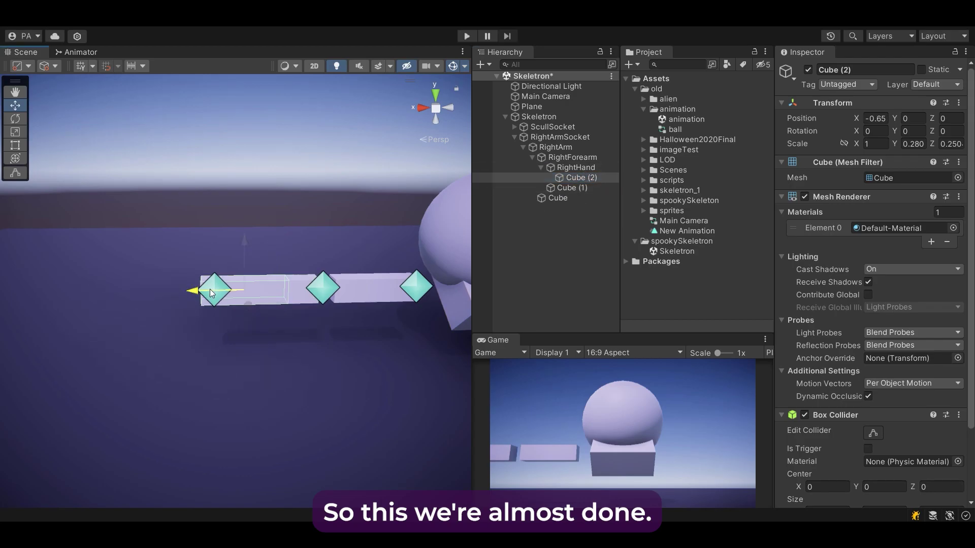
left_click_drag(209, 288, 176, 294)
key("r")
left_click_drag(277, 285, 237, 321, "alt")
Adjust the upper-arm cube's position to about X 0.565 along the arm
left_click(287, 322)
left_click_drag(264, 331, 336, 298, "alt")
left_click(346, 301)
middle_click_drag(350, 289, 302, 261)
left_click_drag(302, 261, 290, 260, "alt")
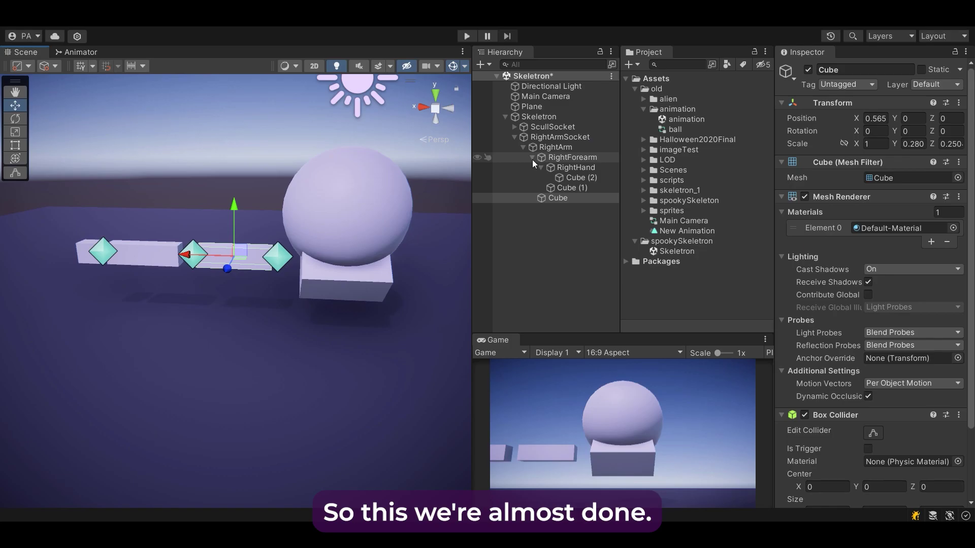
Create an empty child object under Skeletron and place it at about Y 0.617, Z -0.336, behind and below the skull
left_click(526, 159)
left_click(514, 137)
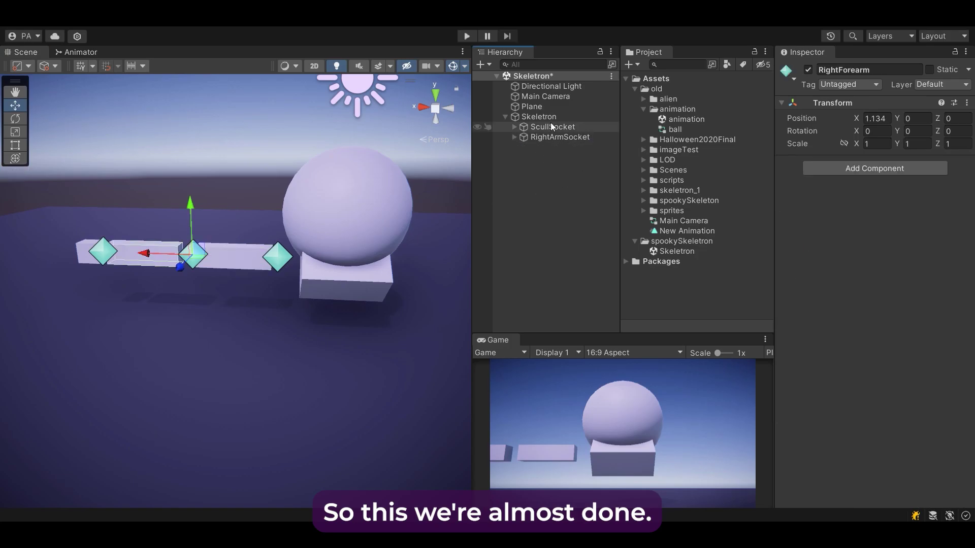
left_click(543, 117)
right_click(549, 121)
left_click(614, 254)
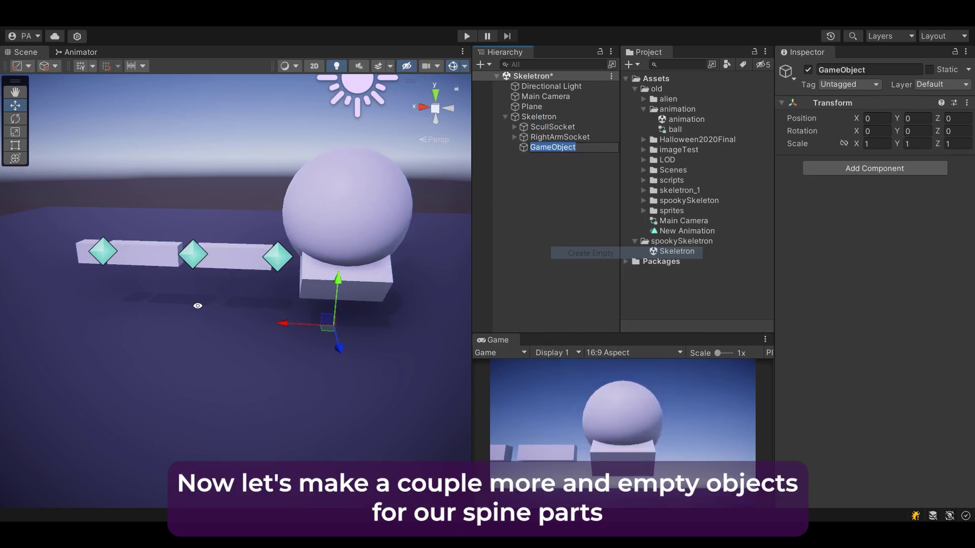
left_click_drag(198, 305, 231, 333, "alt")
Rename the new empty object Spine_1
left_click(560, 148)
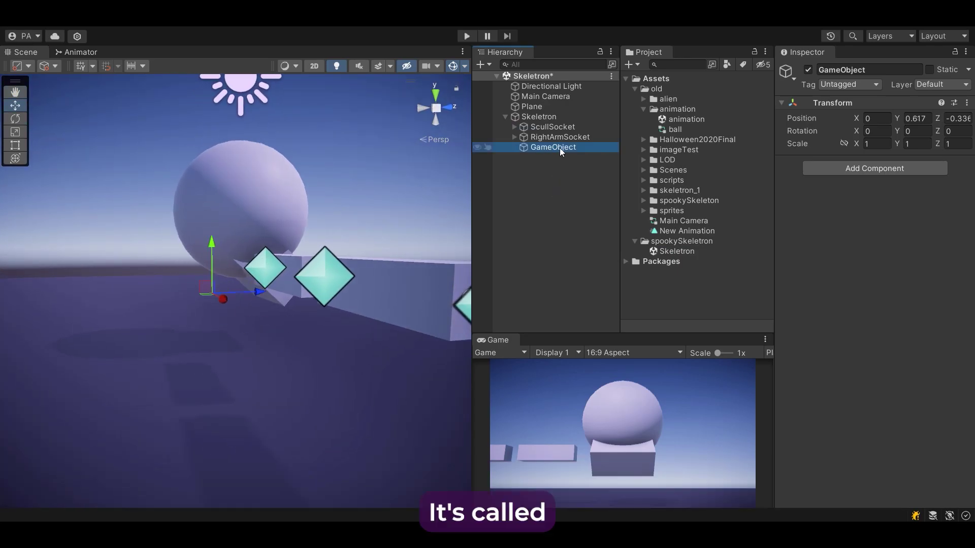
left_click(559, 148)
type("Spine")
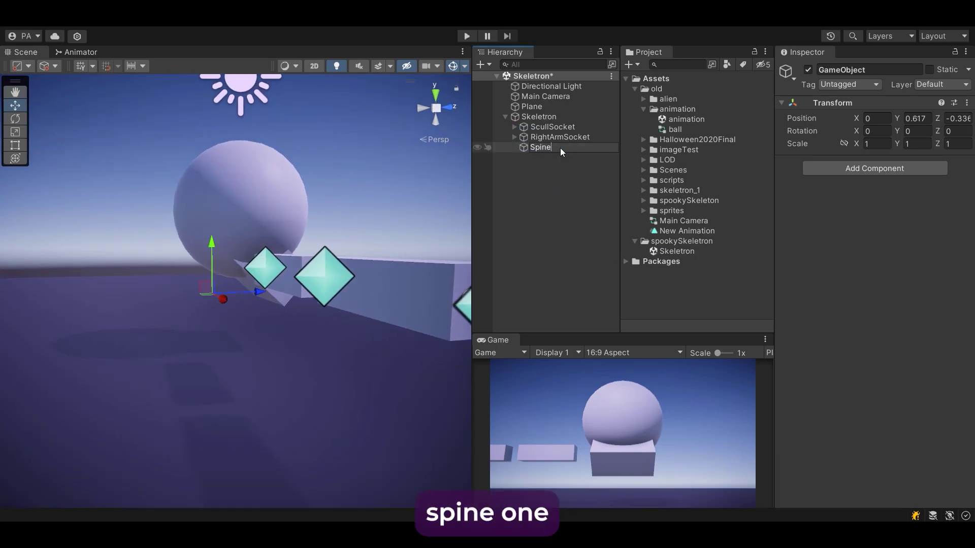
type("_1")
key("Return")
Duplicate Spine_1, rename the copy Spine_2, make it a child of Spine_1 and place it slightly lower
key("ctrl+d")
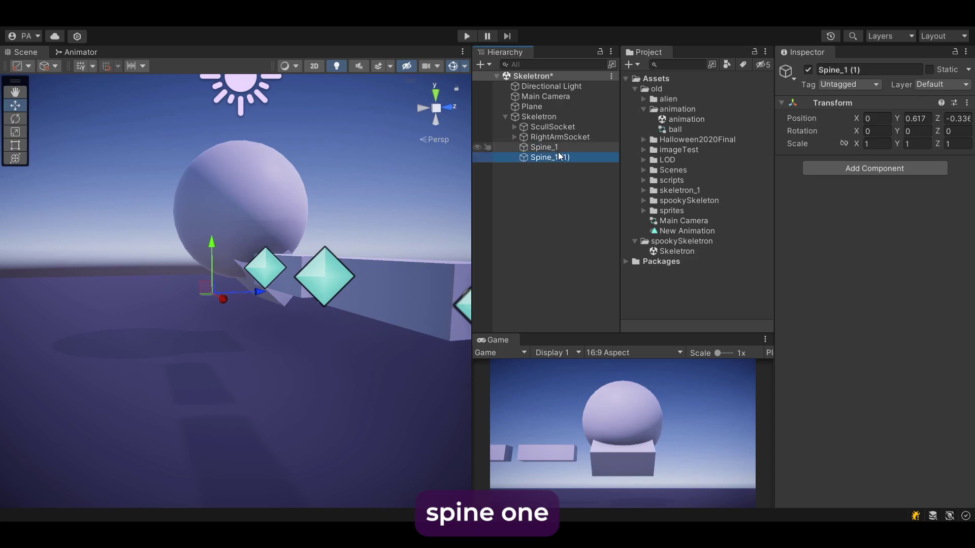
left_click(553, 158)
type("Spine_2")
key("Return")
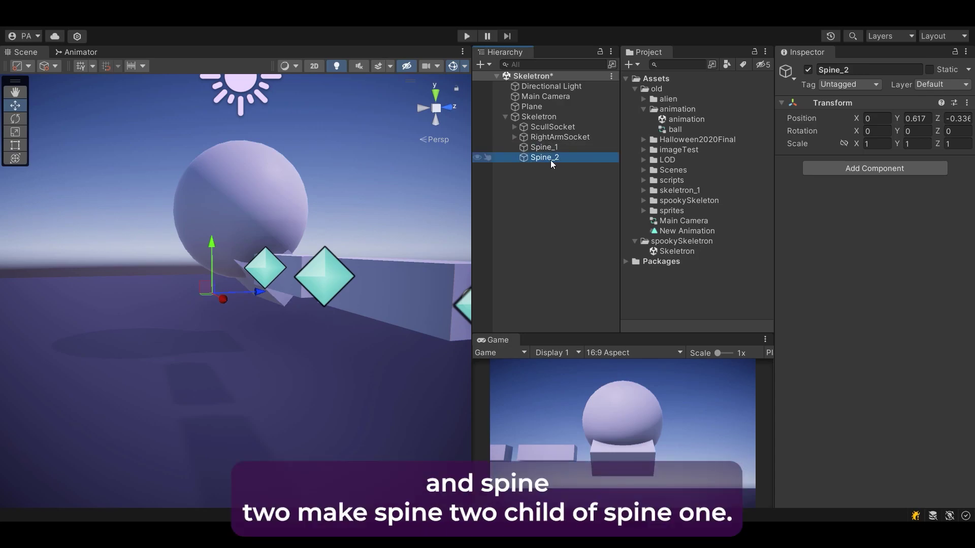
left_click_drag(550, 158, 556, 151)
left_click_drag(246, 284, 200, 314, "alt")
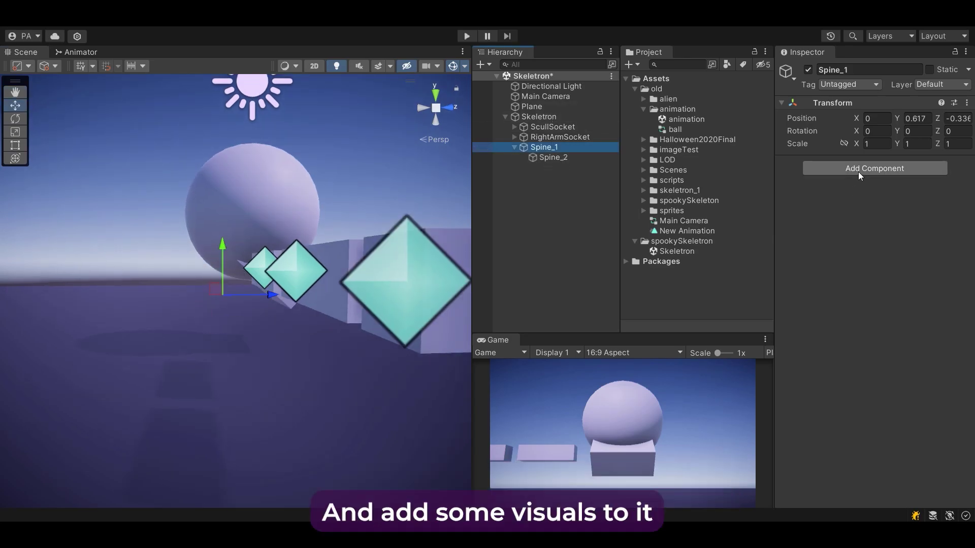
Add a cube as a child of Spine_1, scale it uniformly to about 0.416 and tilt it about 23.6° around X
left_click(874, 168)
right_click(556, 149)
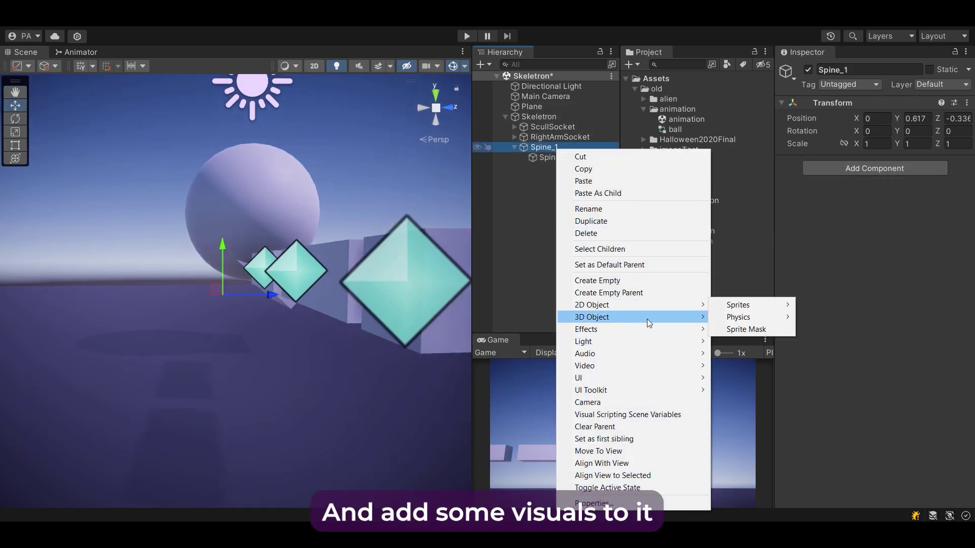
mouse_move(647, 319)
left_click(723, 318)
middle_click_drag(268, 280, 277, 283)
key("r")
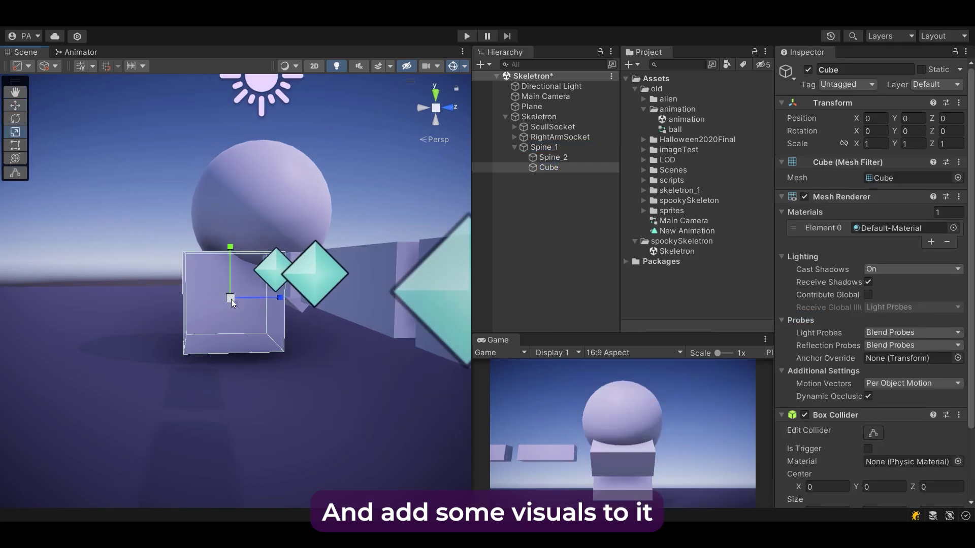
left_click_drag(230, 298, 225, 335)
key("e")
left_click_drag(240, 249, 269, 258)
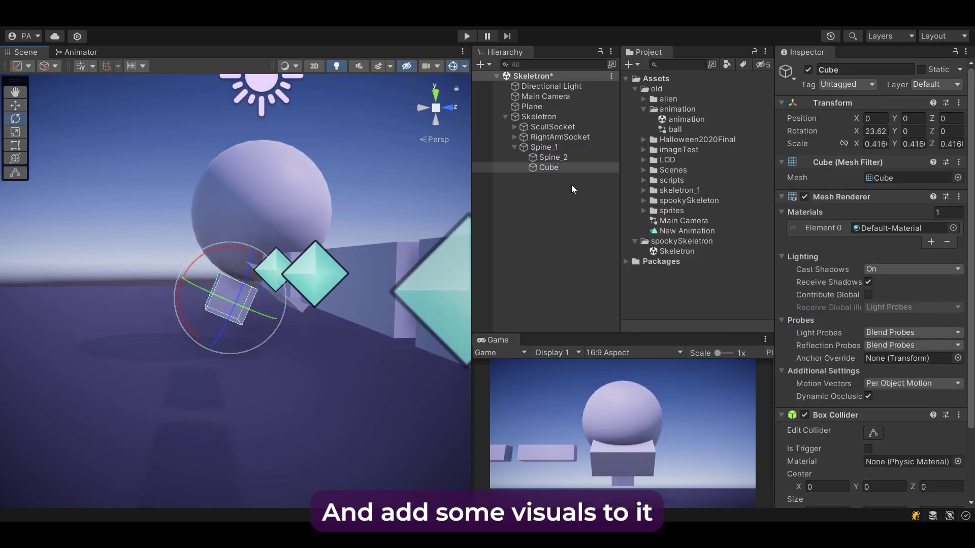
Add a cube as a child of Spine_2 and scale it uniformly to about 0.319
left_click(548, 155)
right_click(548, 155)
mouse_move(607, 323)
left_click(735, 326)
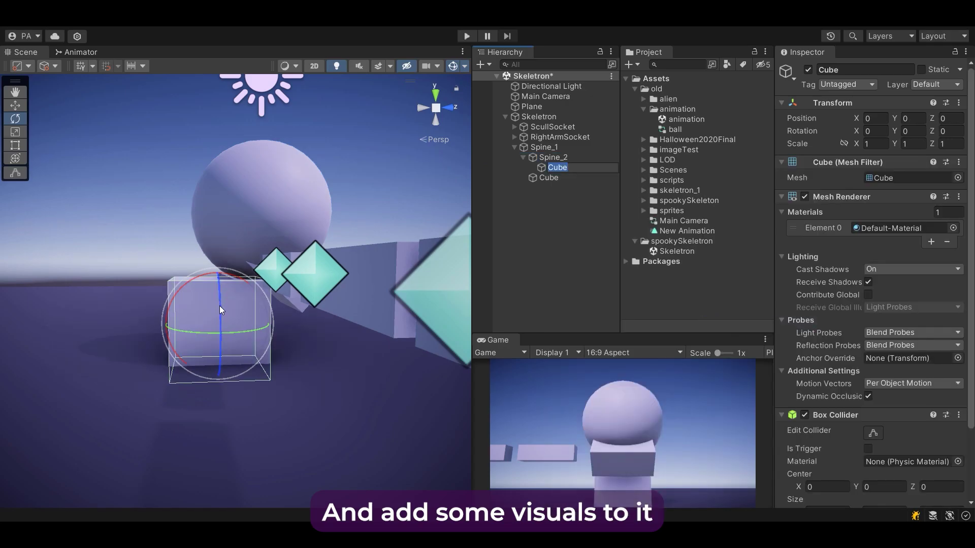
type("r")
middle_click_drag(243, 301, 269, 290)
key("r")
left_click_drag(244, 316, 252, 342)
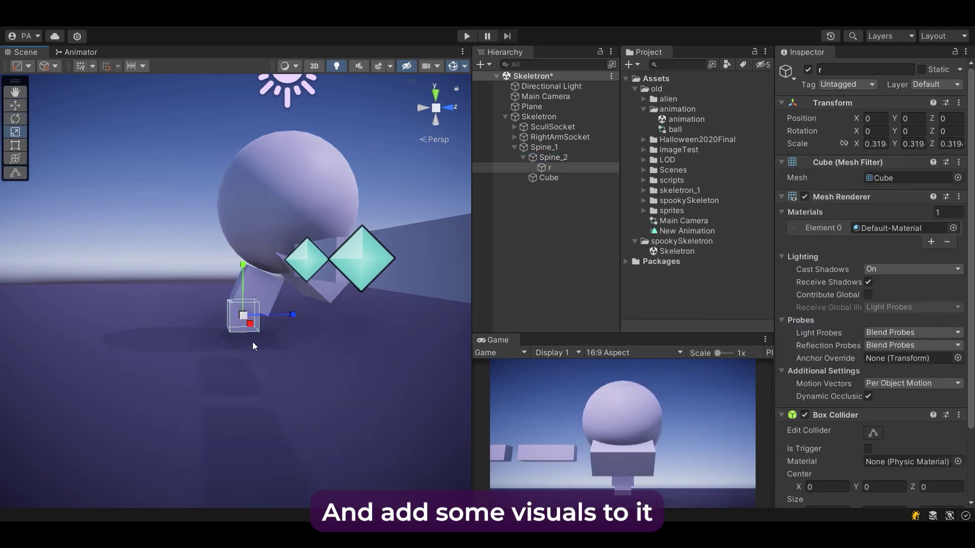
Tilt the Spine_2 cube about 38.8° around X and shift it slightly down and back, to about Y -0.10, Z -0.156
key("e")
left_click_drag(258, 265, 320, 284)
key("w")
mouse_move(236, 309)
left_mouse_down()
mouse_move(214, 326)
mouse_move(221, 320)
left_mouse_up()
left_click_drag(358, 270, 271, 270, "alt")
scroll(321, 265, "down", 5)
scroll(321, 265, "down", 3)
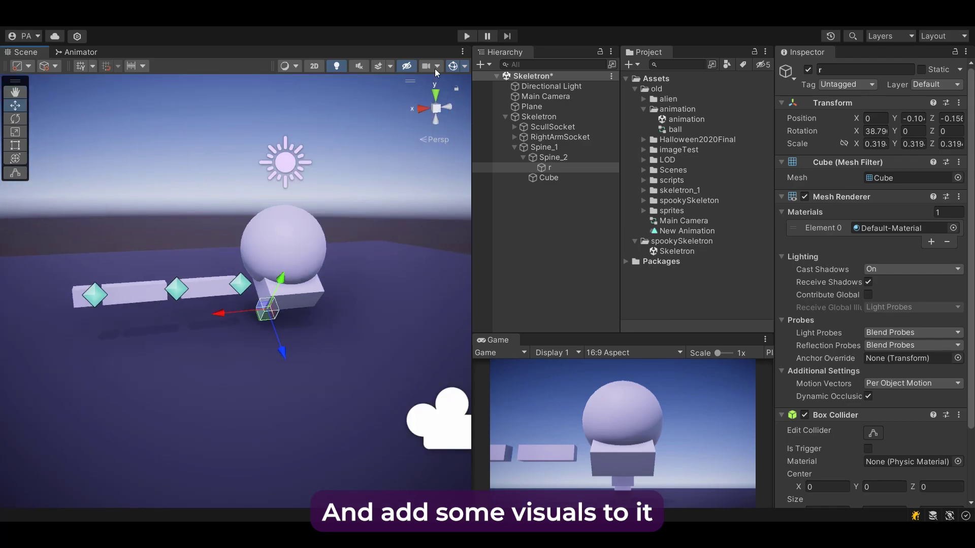
Turn off gizmos in the scene view and clear the selection
left_click(453, 66)
left_click_drag(278, 232, 328, 233, "alt")
left_click(209, 200)
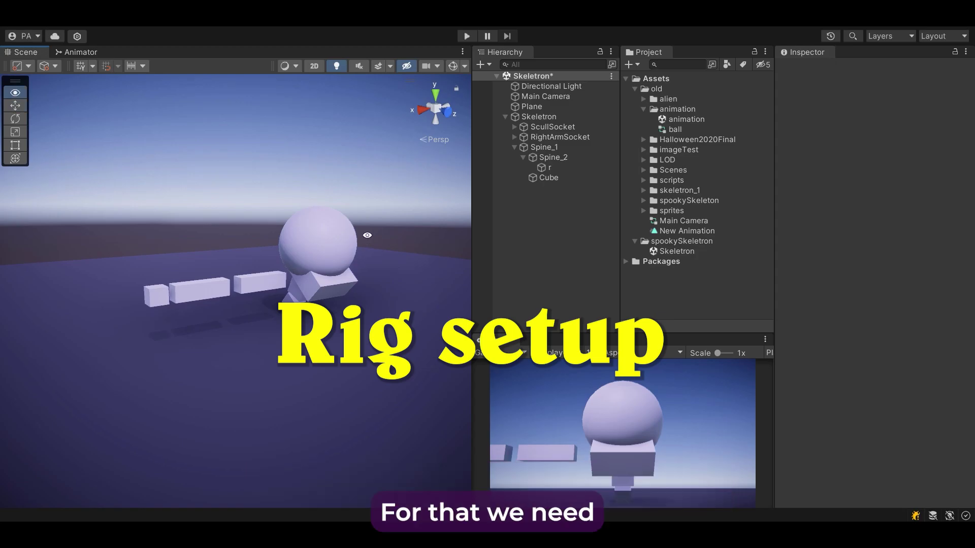
Search the Unity Registry in Package Manager for "anim", check the Animation Rigging package's installation, and close the window
left_click(269, 21)
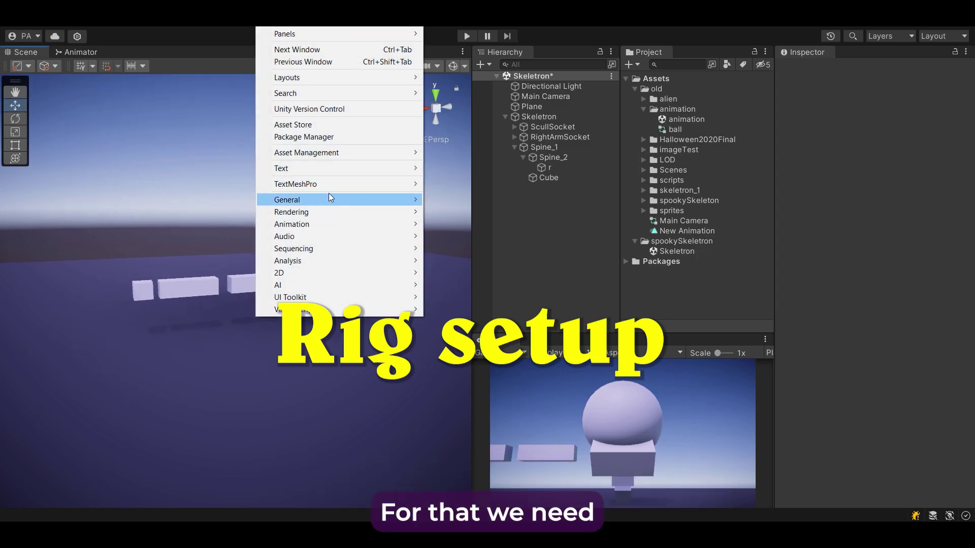
left_click(303, 137)
left_click_drag(223, 99, 288, 109)
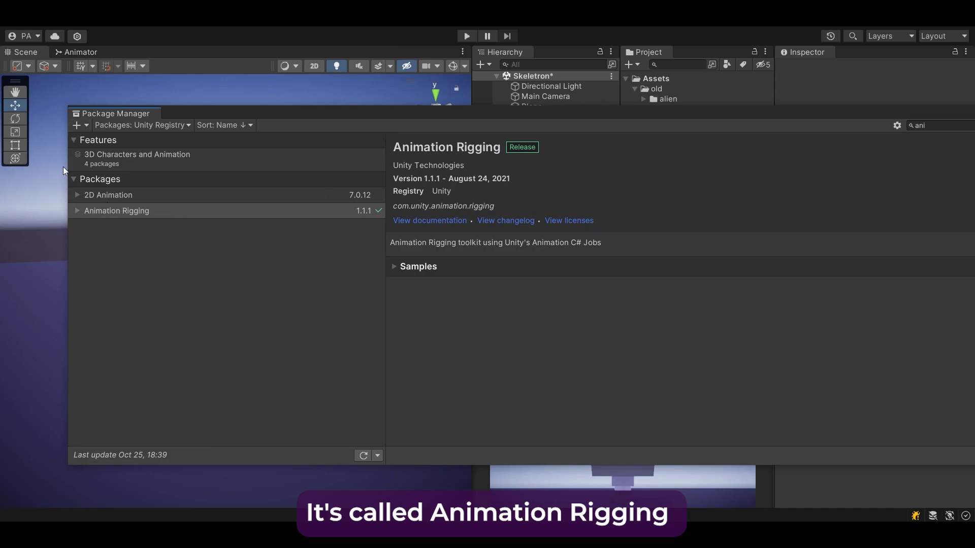
left_click_drag(302, 110, 279, 90)
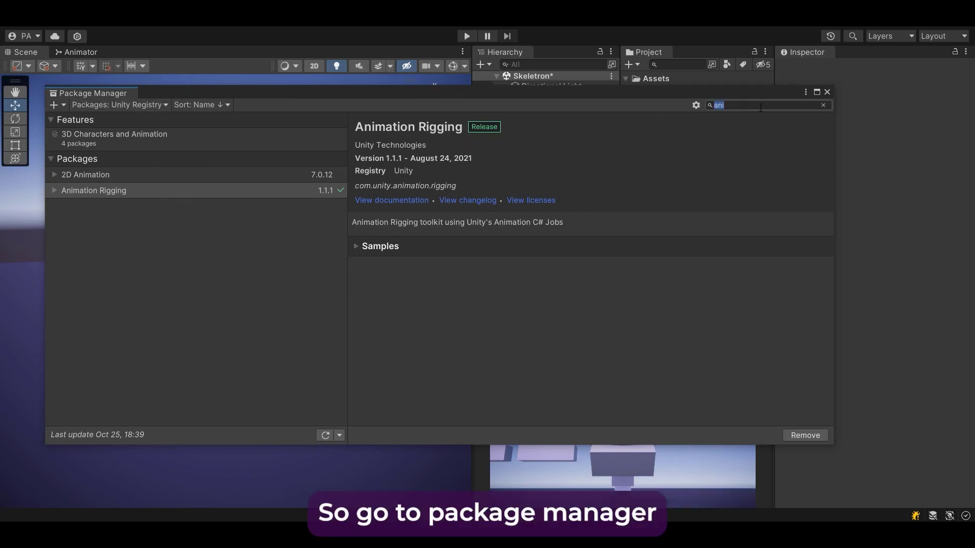
type("nim")
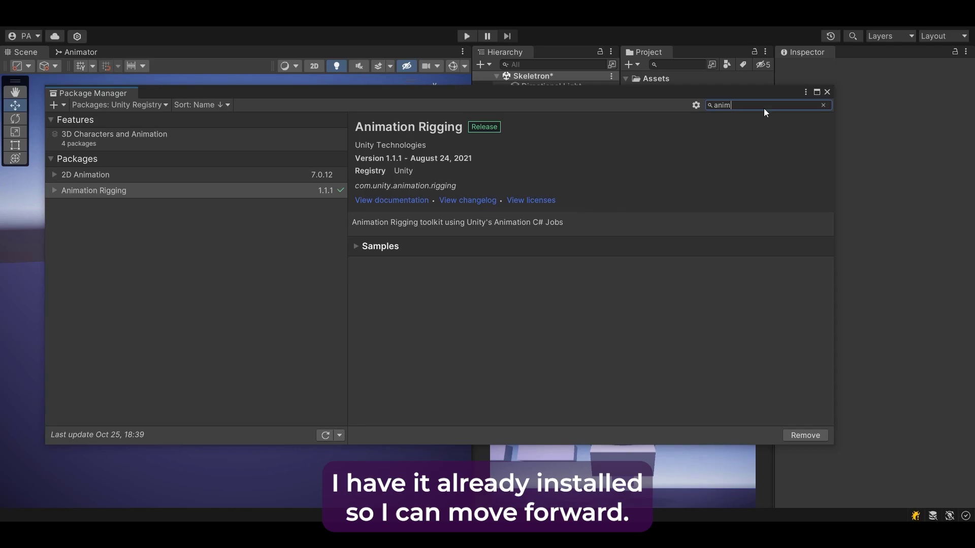
left_click(826, 93)
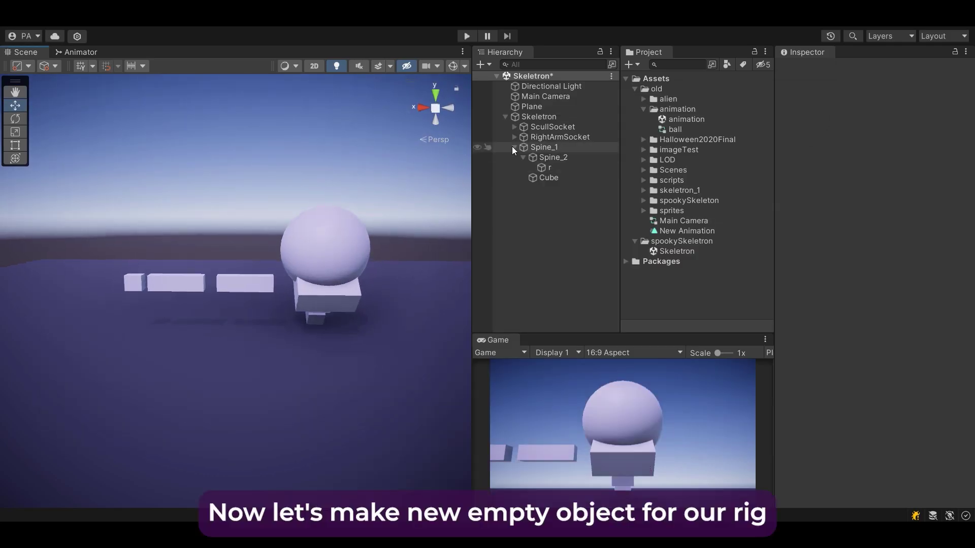
Create an empty child object named Rig under Skeletron
left_click(532, 117)
right_click(531, 118)
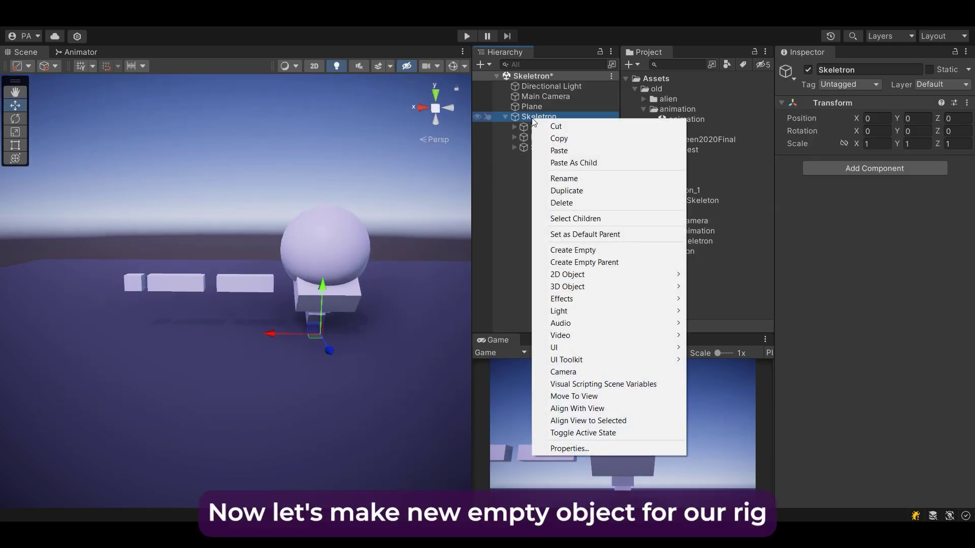
left_click(590, 248)
type("Rig")
key("Return")
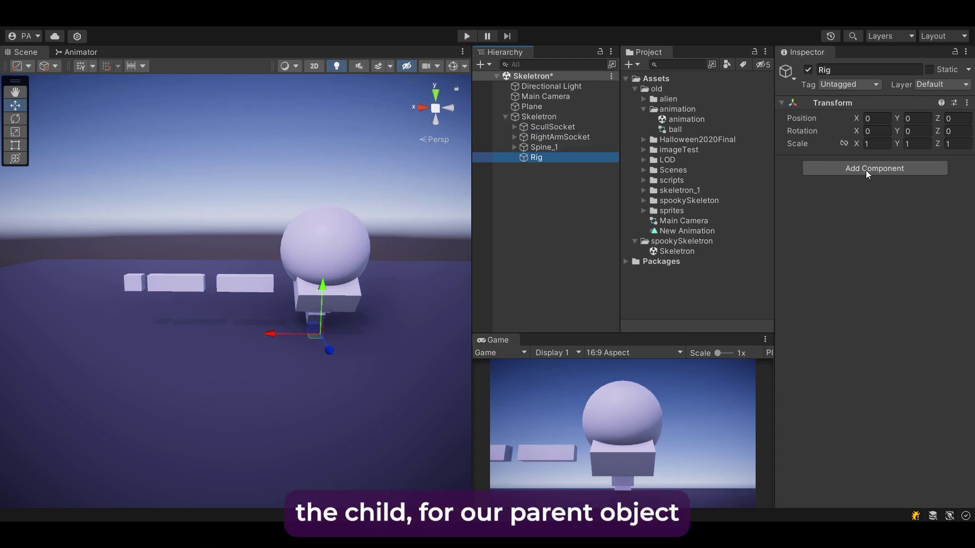
Add a Rig component to the Rig object
left_click(847, 171)
type("Rig")
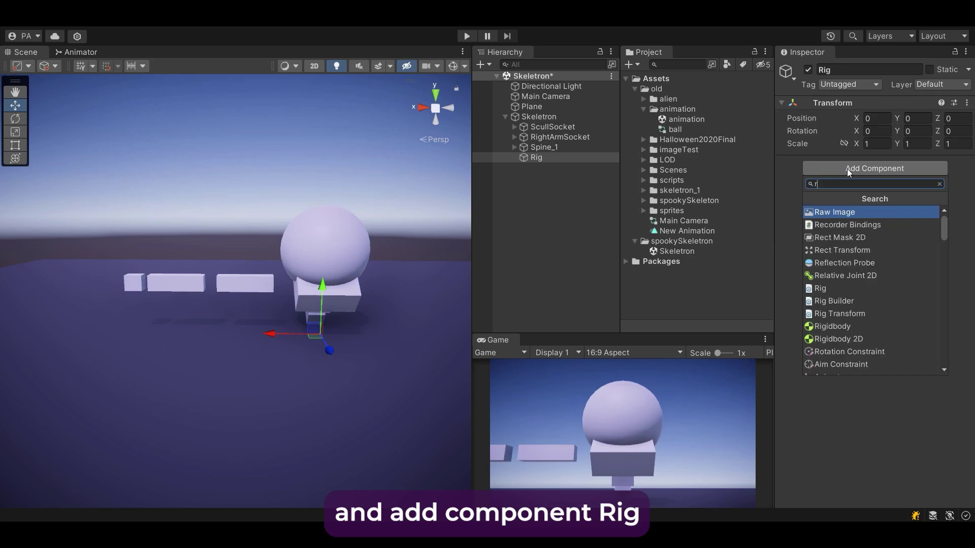
key("Return")
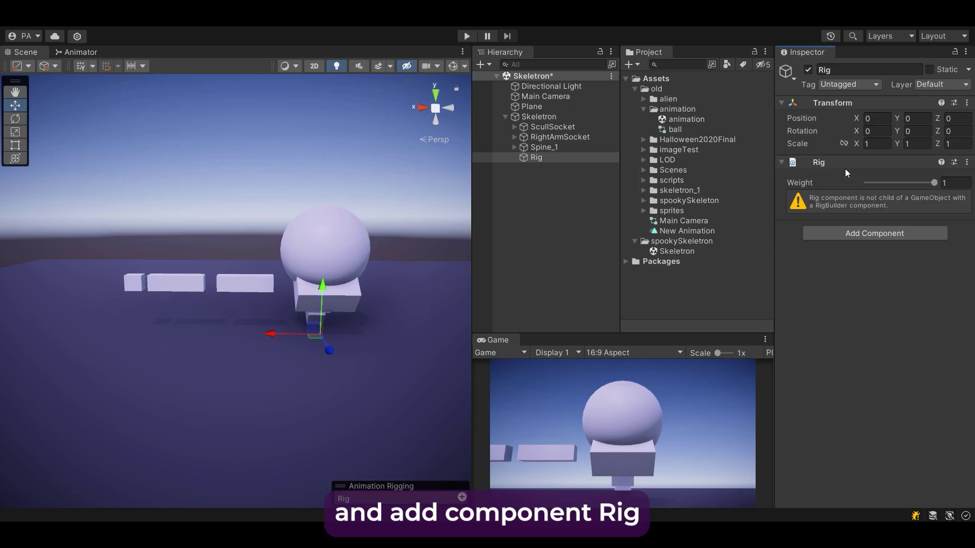
Add a Rig Builder component to Skeletron and assign the Rig object to its rig layer
left_click(543, 117)
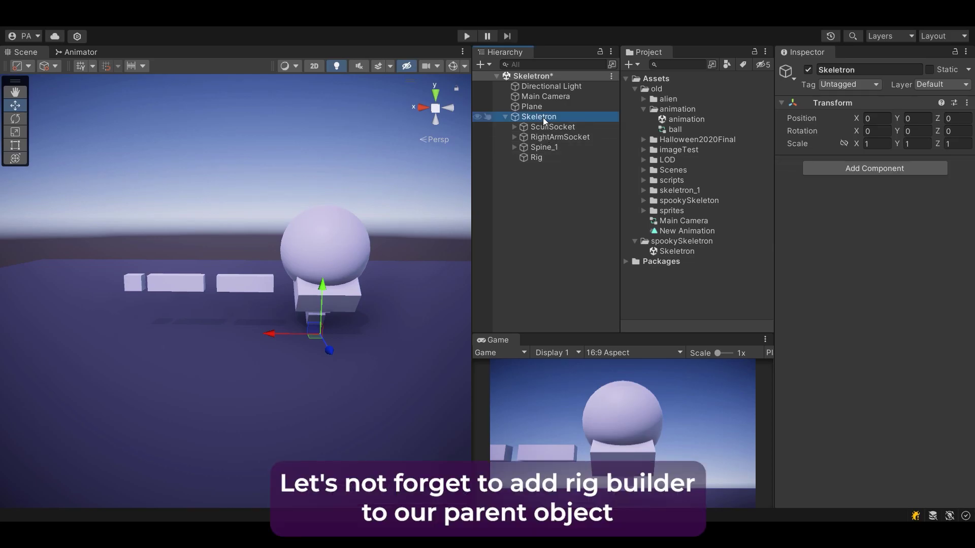
left_click(859, 170)
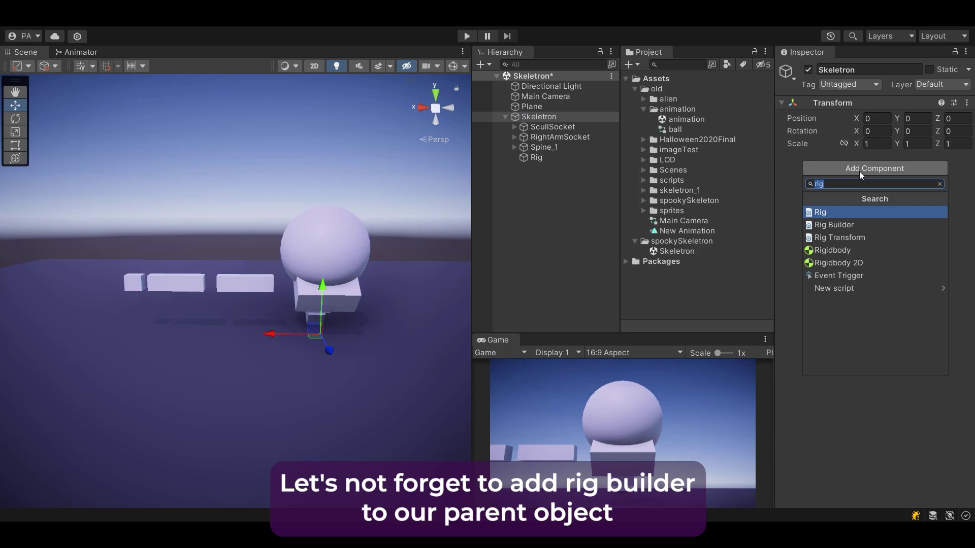
left_click(881, 224)
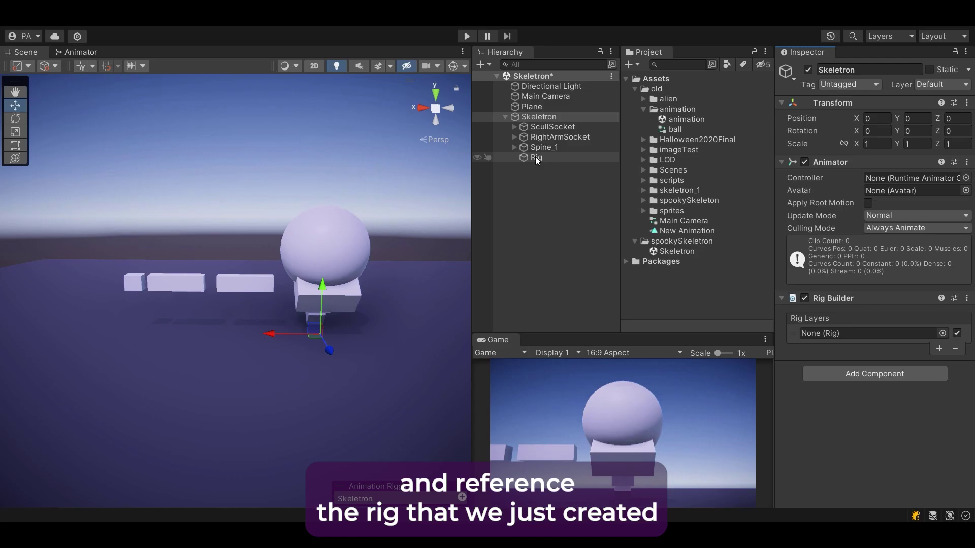
left_click_drag(535, 157, 858, 333)
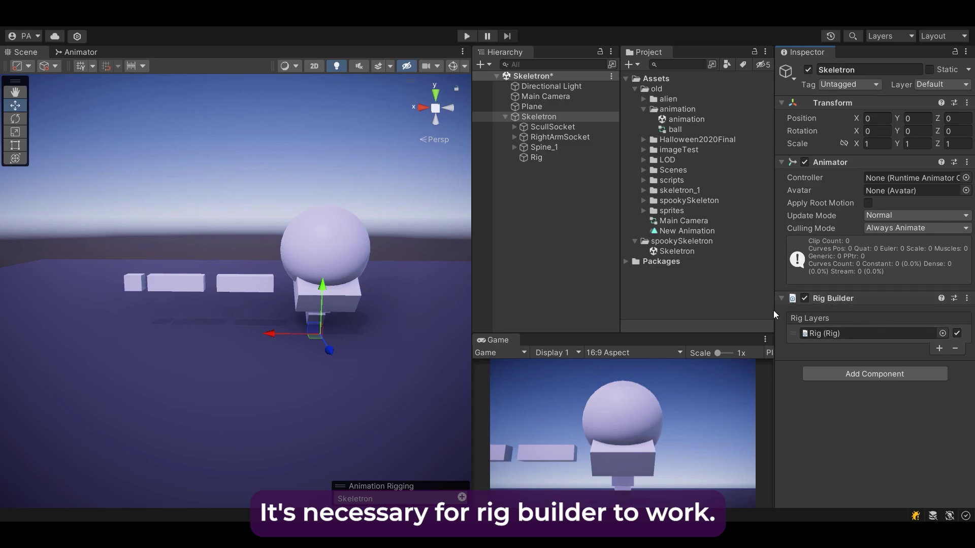
Create an empty child object named Scull under Rig
left_click(548, 157)
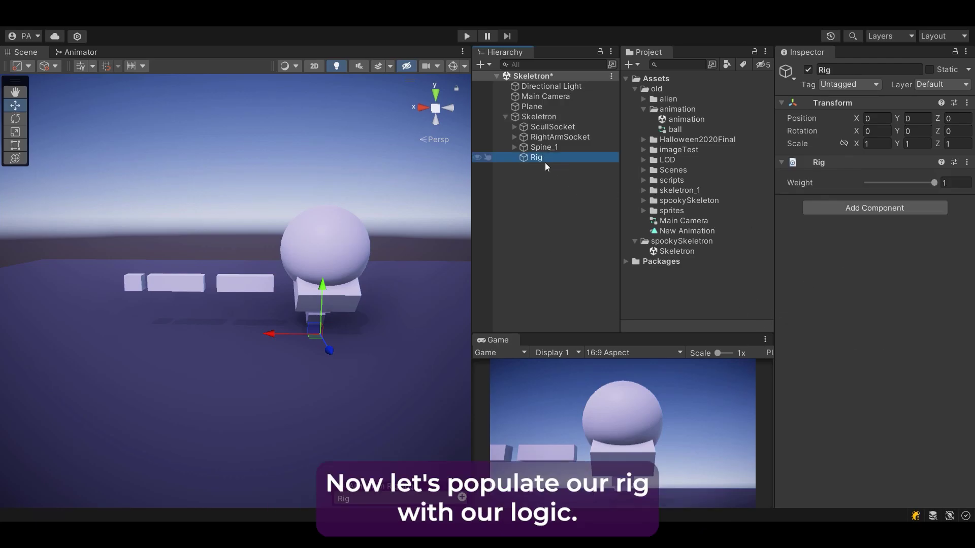
right_click(544, 161)
left_click(584, 285)
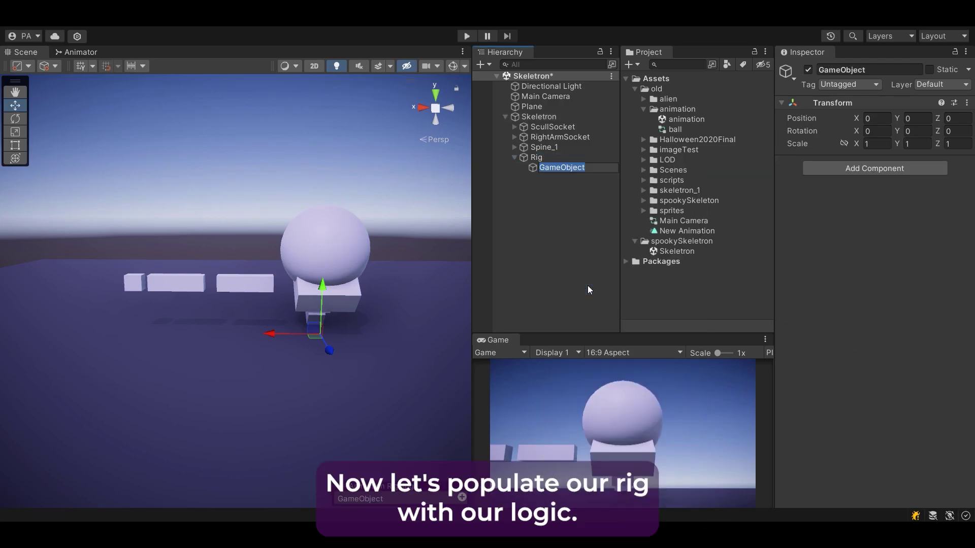
type("Sc")
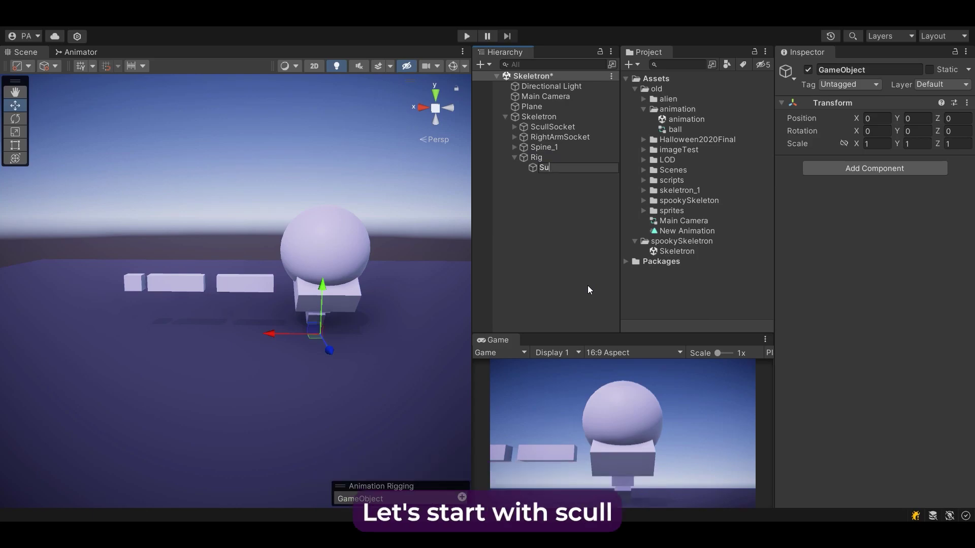
type("ull")
key("Return")
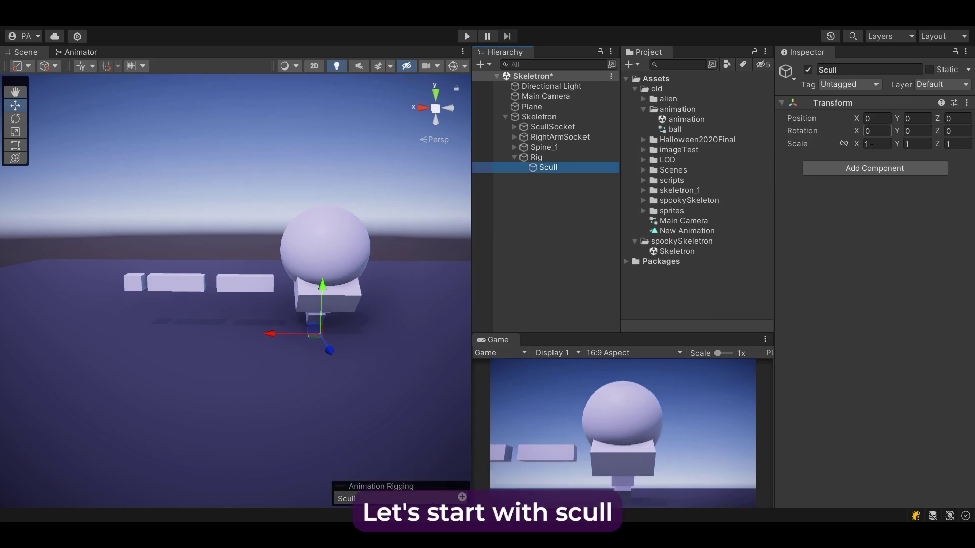
Add a Damped Transform component to the Scull object under Rig
left_click(859, 170)
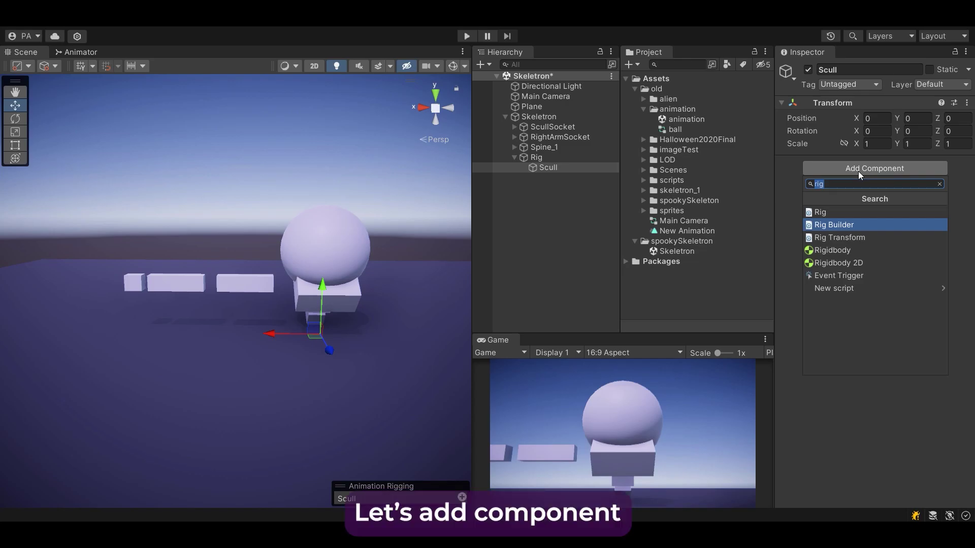
type("da")
left_click(858, 212)
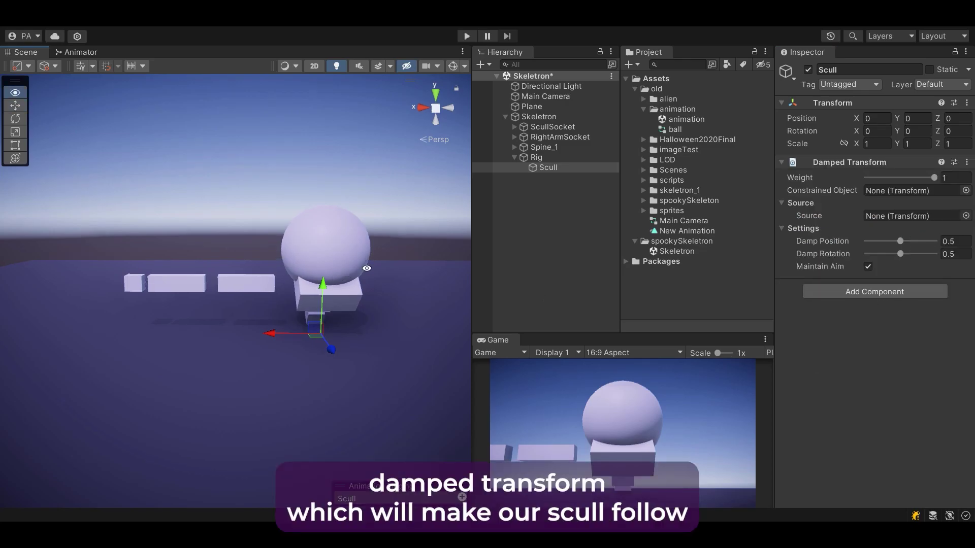
Create an empty child object named controllerPoint under Skeletron
left_click_drag(390, 307, 352, 334, "alt")
middle_click_drag(352, 334, 224, 343, "alt")
left_click_drag(225, 343, 366, 325, "alt")
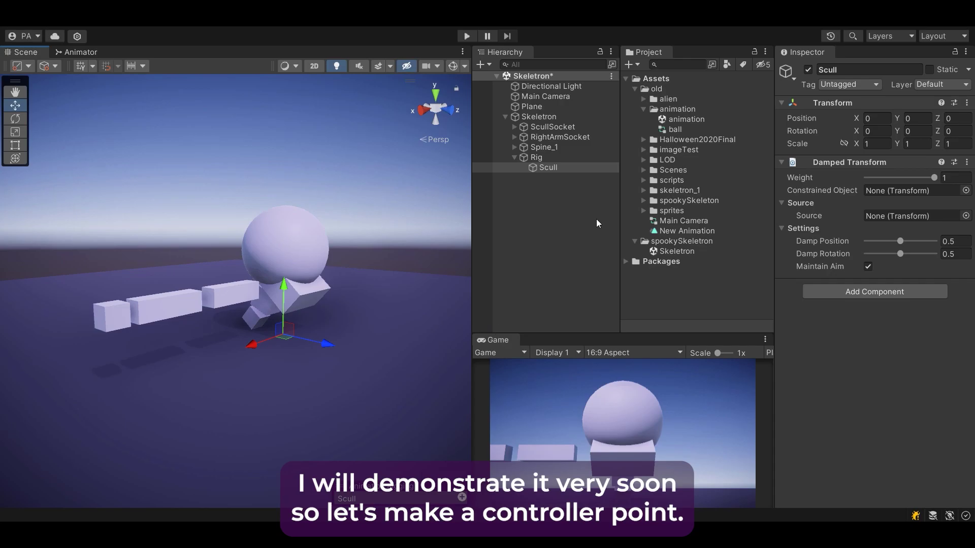
right_click(531, 118)
left_click(595, 249)
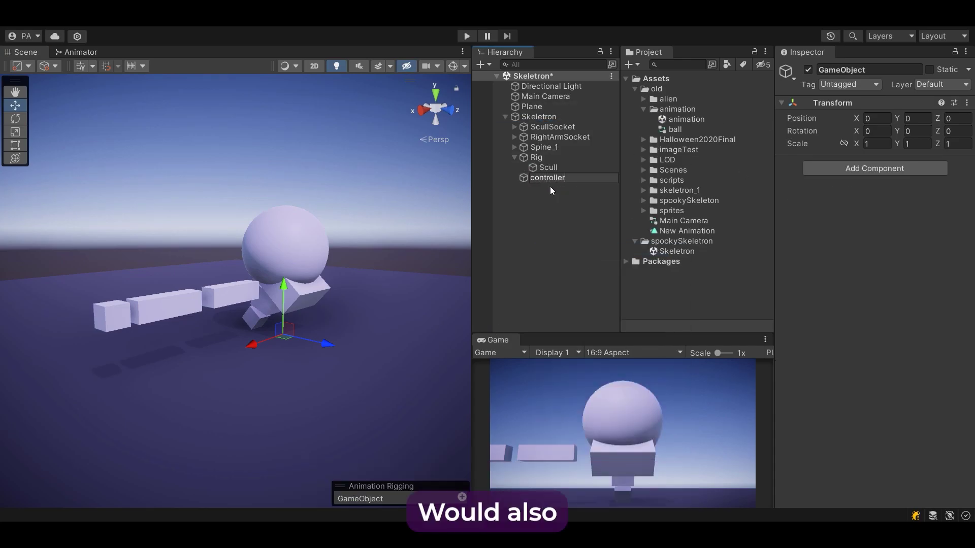
type("controllerPoint")
key("Return")
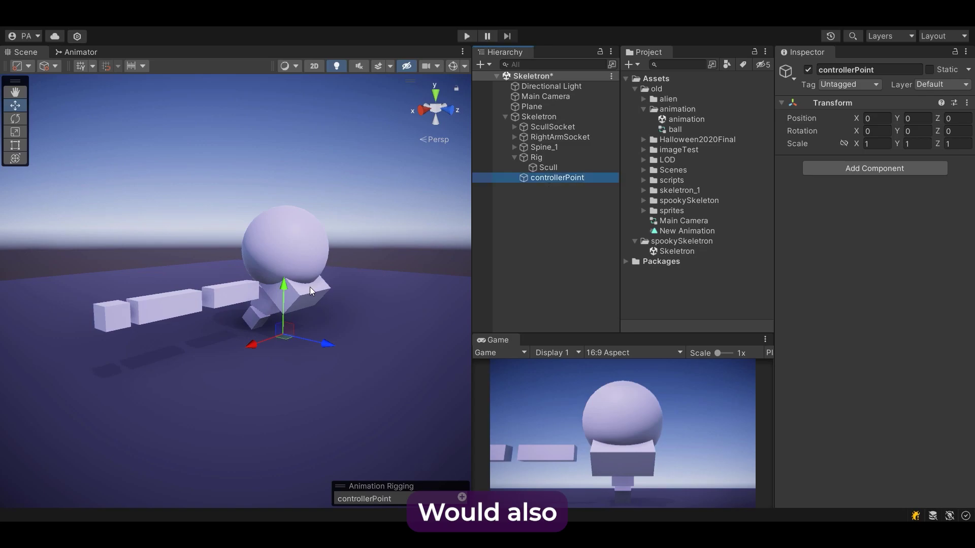
In the rig's Scull Damped Transform, assign controllerPoint as the source and ScullSocket as the constrained object
left_click_drag(310, 288, 263, 284, "alt")
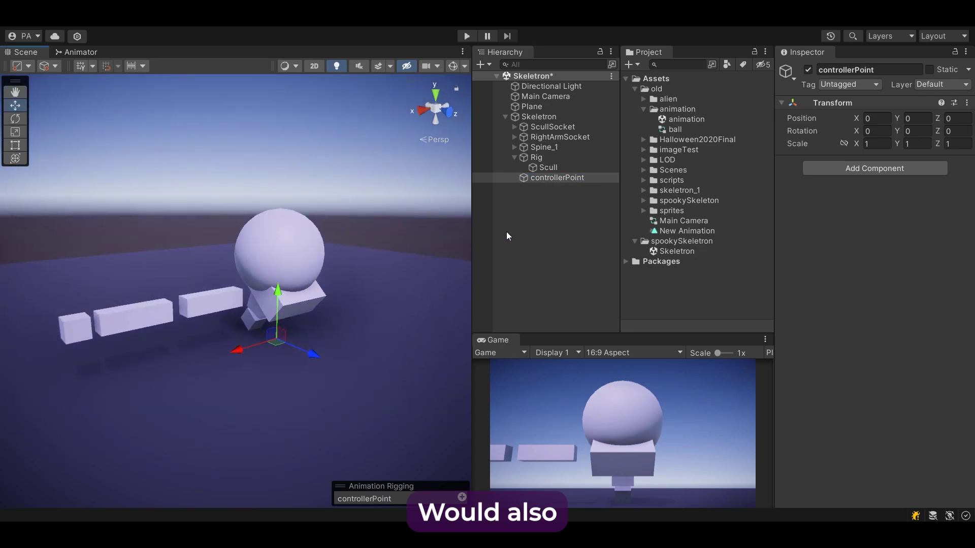
left_click(548, 167)
left_click_drag(544, 178, 924, 220)
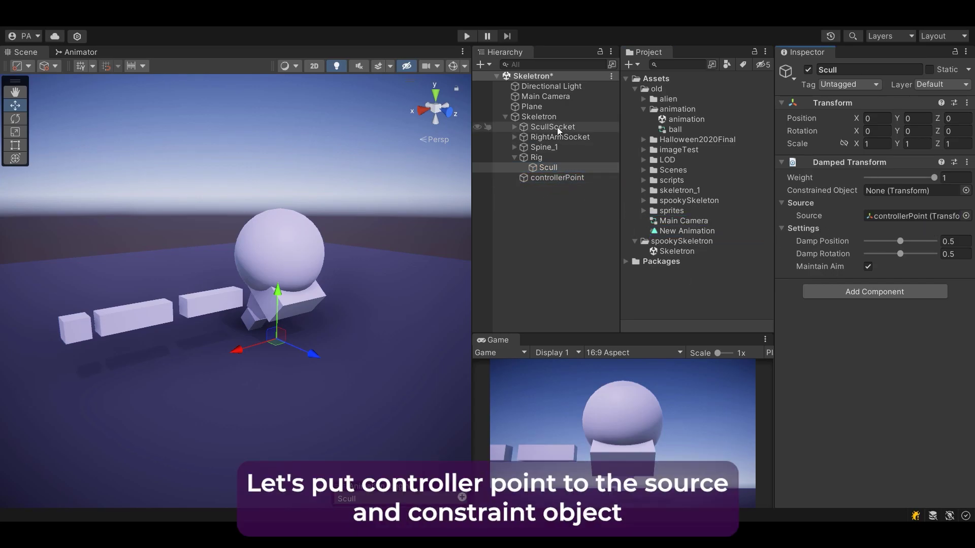
left_click_drag(556, 127, 917, 194)
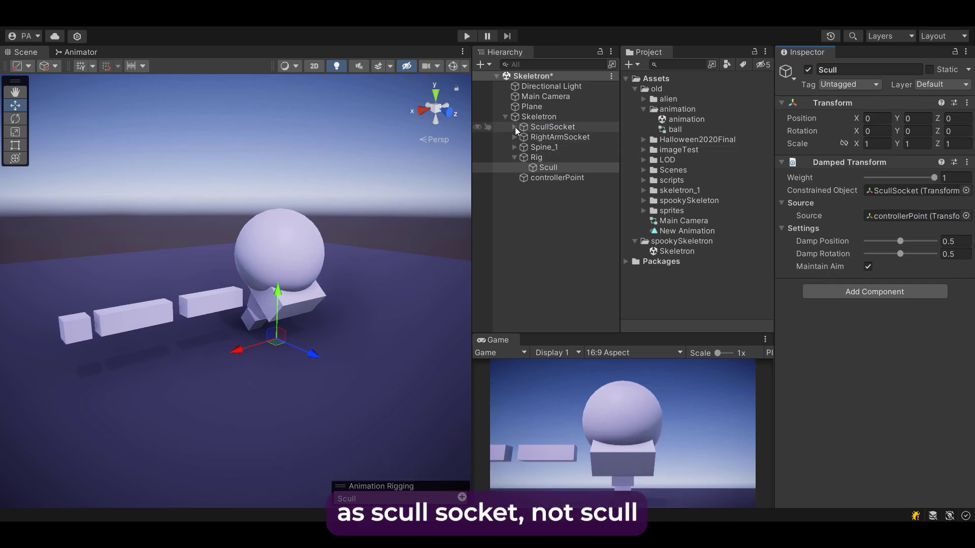
left_click(515, 127)
left_click(514, 127)
left_click(545, 187)
left_click(548, 198)
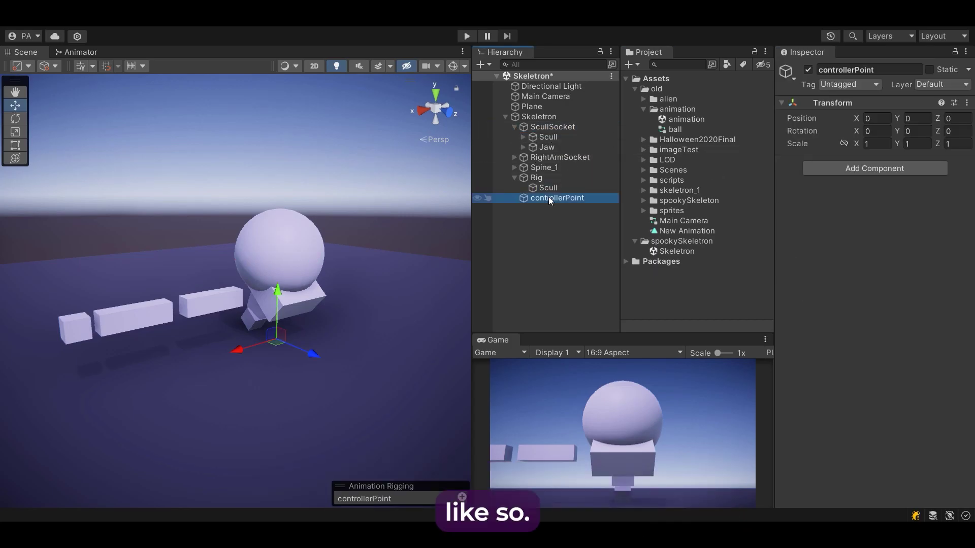
left_click(548, 188)
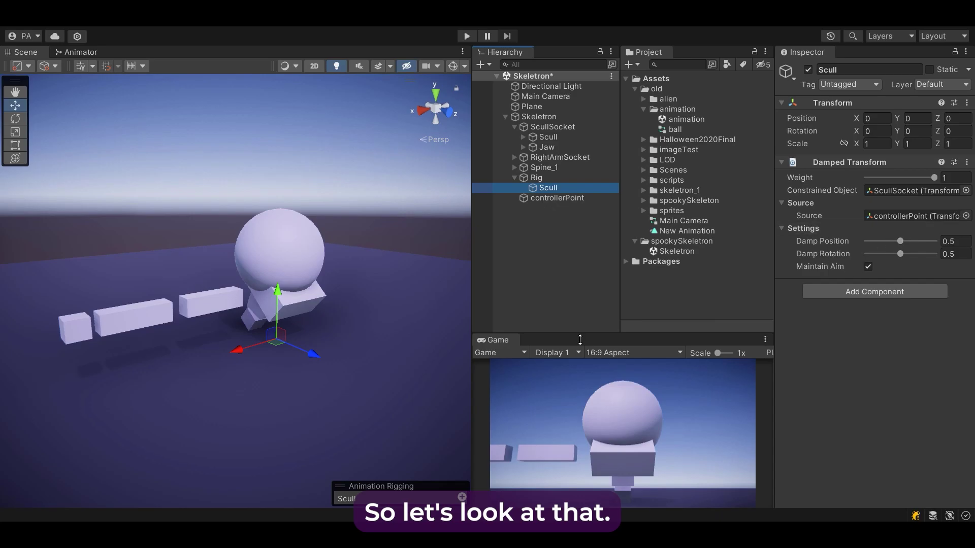
Run the scene, move controllerPoint around to test how the skull follows it, and stop play mode
left_click_drag(355, 294, 399, 214, "alt")
left_click(467, 37)
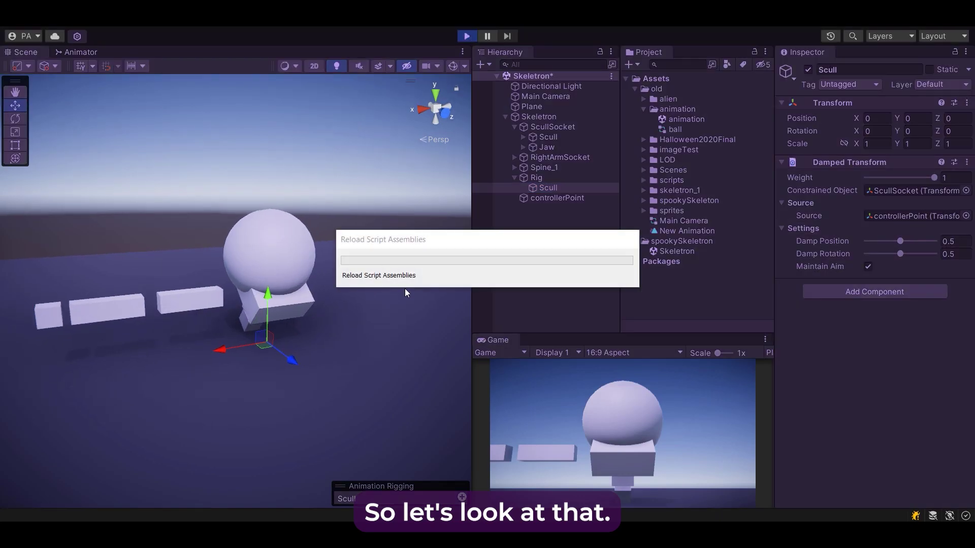
left_click(553, 197)
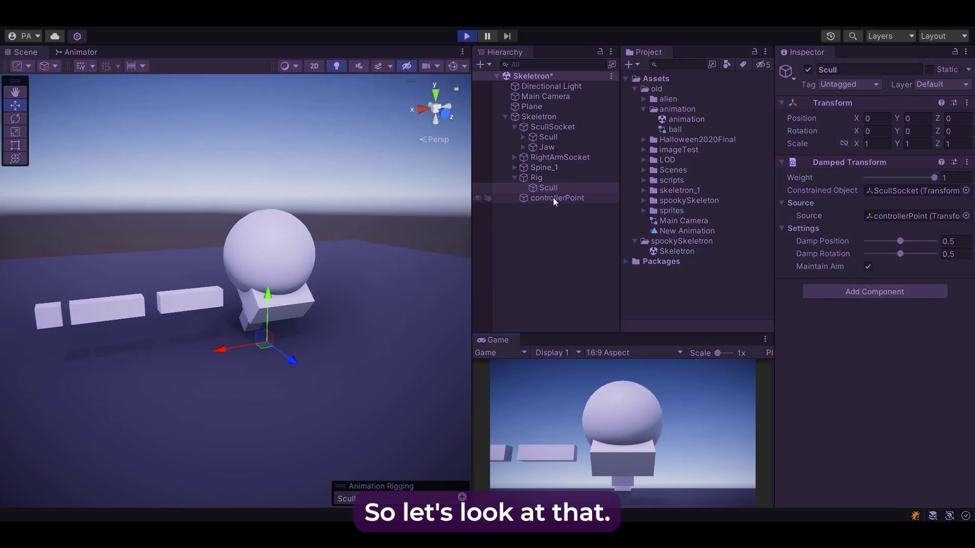
right_click_drag(264, 320, 243, 331)
left_click_drag(242, 331, 270, 308)
left_click_drag(270, 309, 346, 320, "alt")
left_click_drag(299, 291, 280, 279)
left_click_drag(280, 279, 204, 265, "alt")
left_click_drag(251, 287, 234, 308)
left_click_drag(234, 308, 406, 329, "alt")
left_click(467, 36)
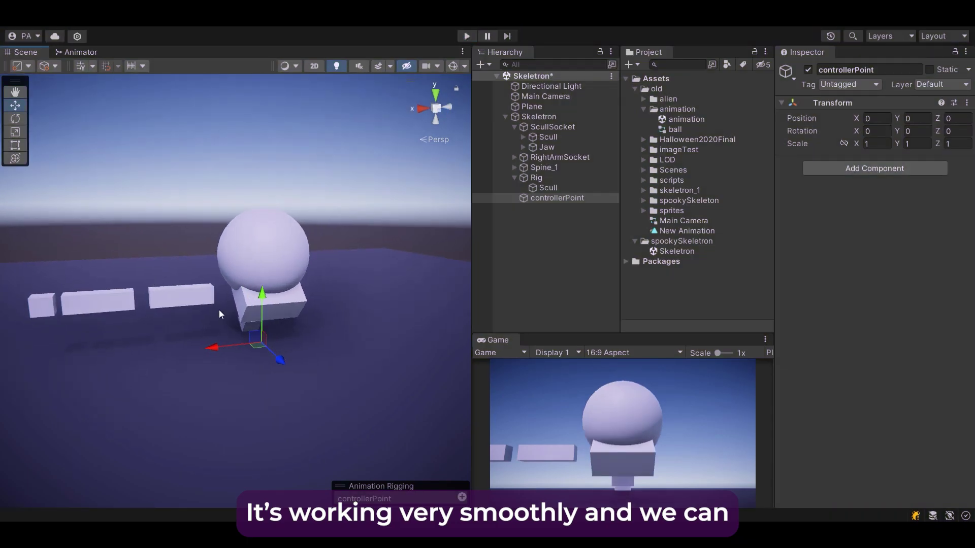
Duplicate the Scull object under Rig and rename the copy Jaw
left_click(547, 188)
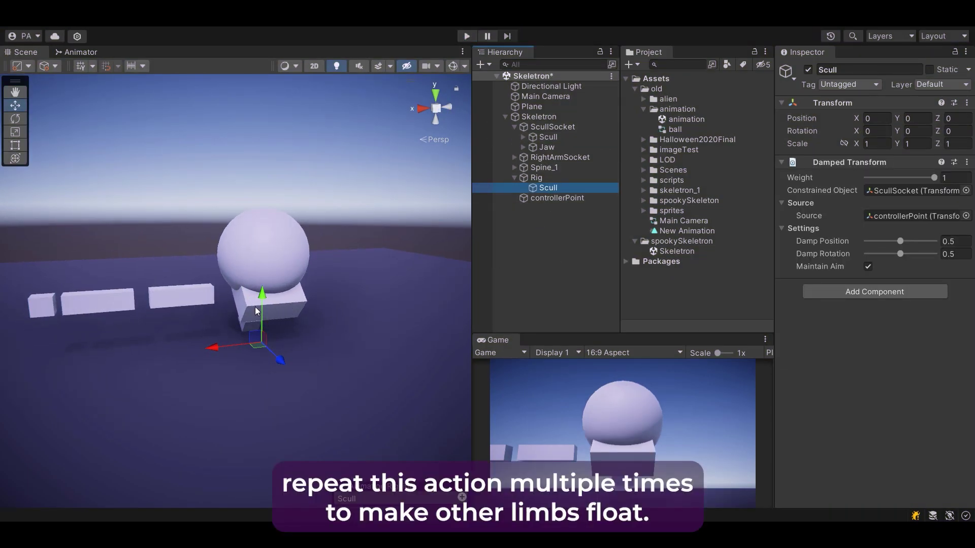
right_click_drag(293, 315, 272, 295)
right_click_drag(264, 328, 347, 315)
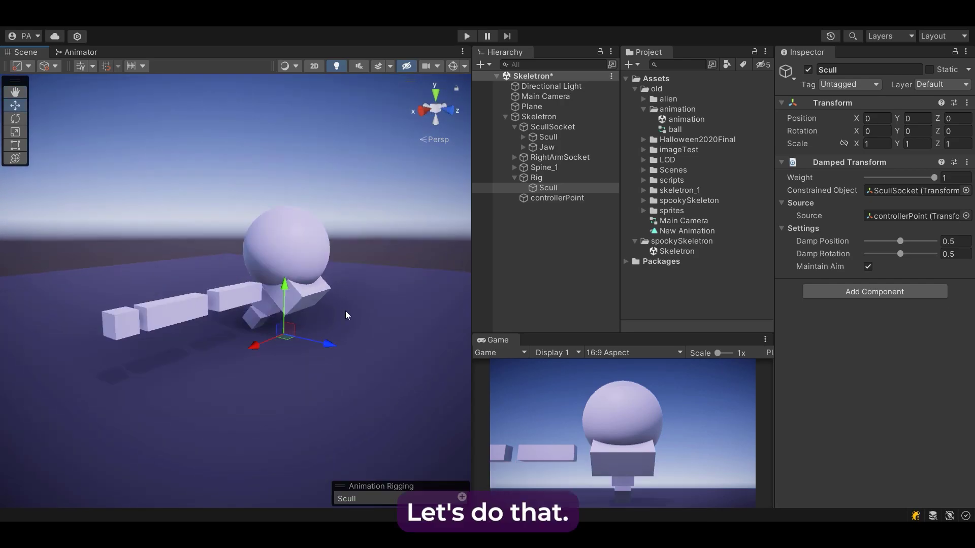
left_click(548, 188)
key("ctrl+d")
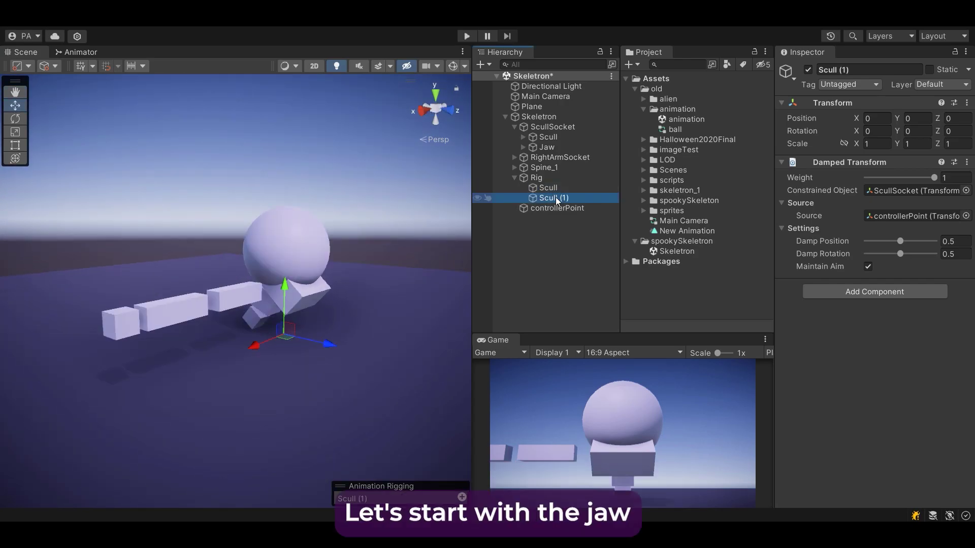
left_click(548, 198)
type("Ja")
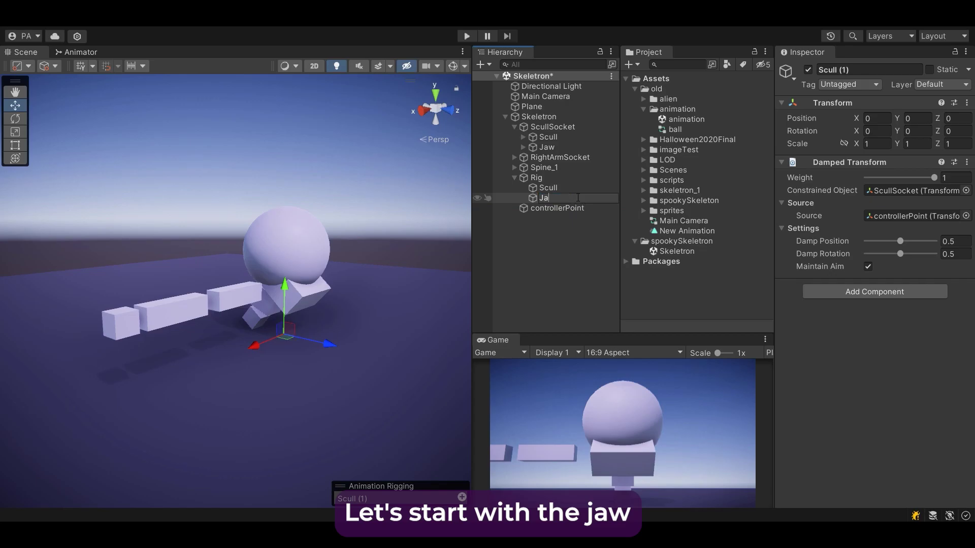
type("w")
key("Return")
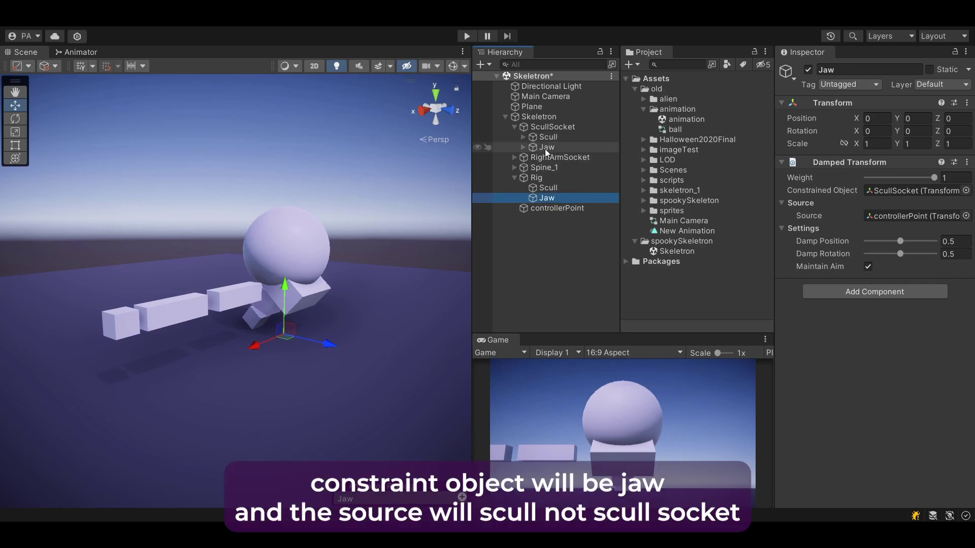
In the rig's Jaw Damped Transform, constrain ScullSocket's Jaw with its Scull as the source, and set Damp Position to 0.3
left_click_drag(544, 148, 893, 187)
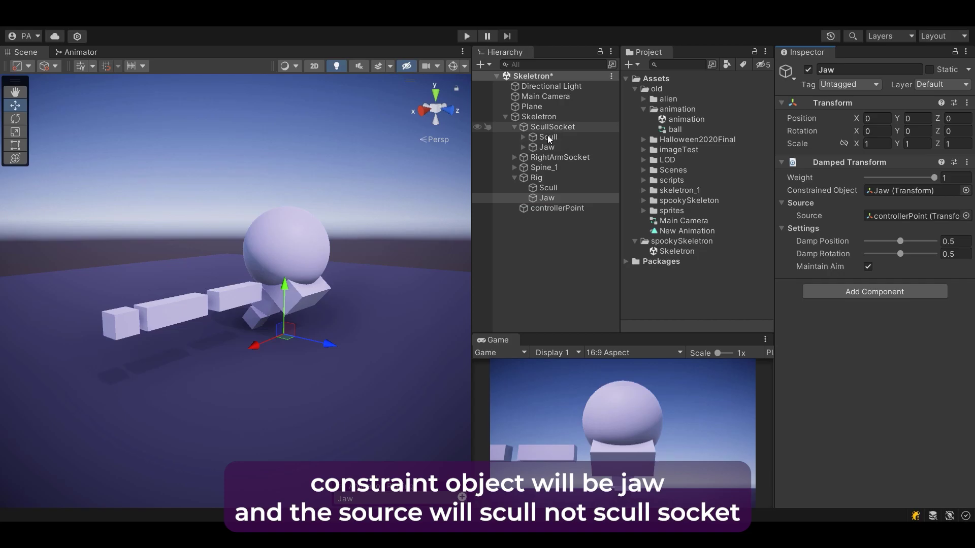
left_click_drag(548, 137, 903, 218)
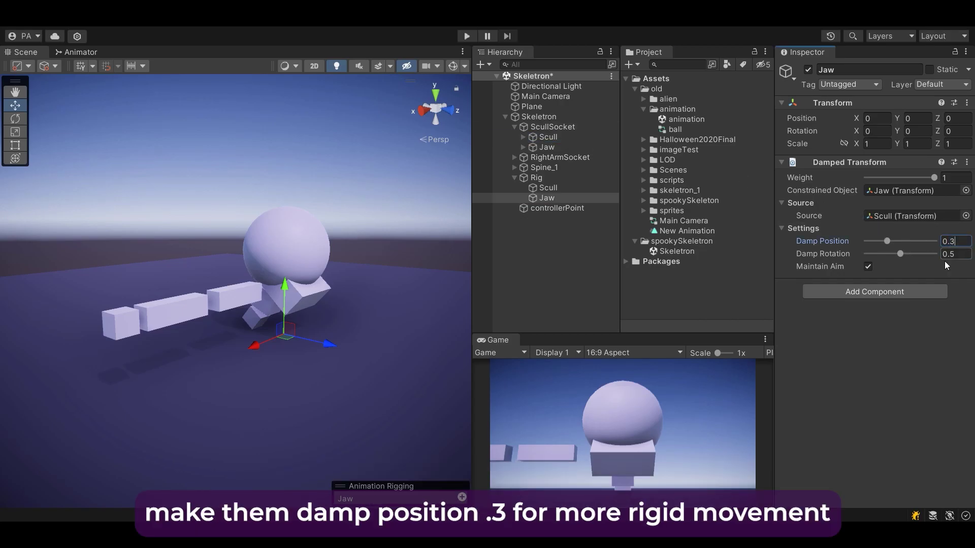
left_click_drag(358, 304, 304, 295, "alt")
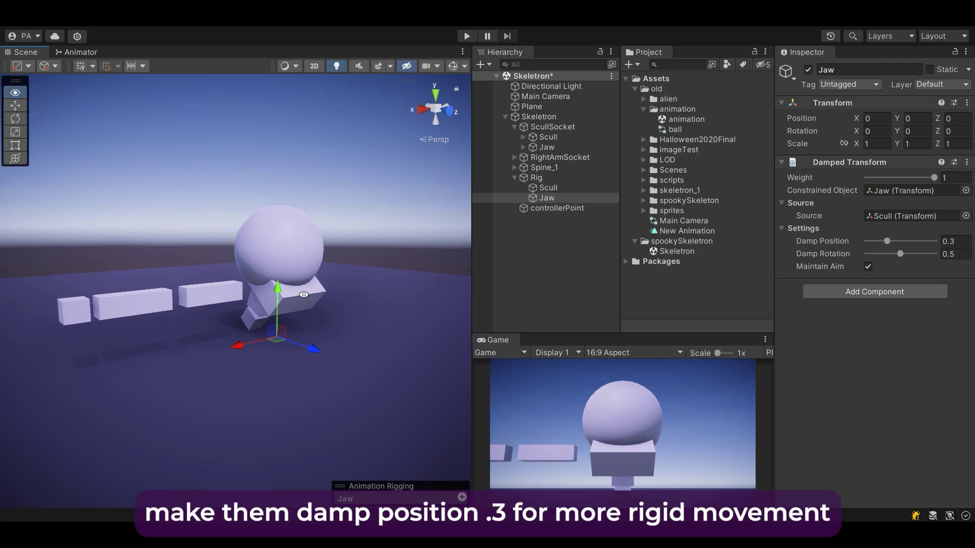
Duplicate the Jaw object under Rig and rename the copy Spine_1
left_click(558, 199)
key("ctrl+d")
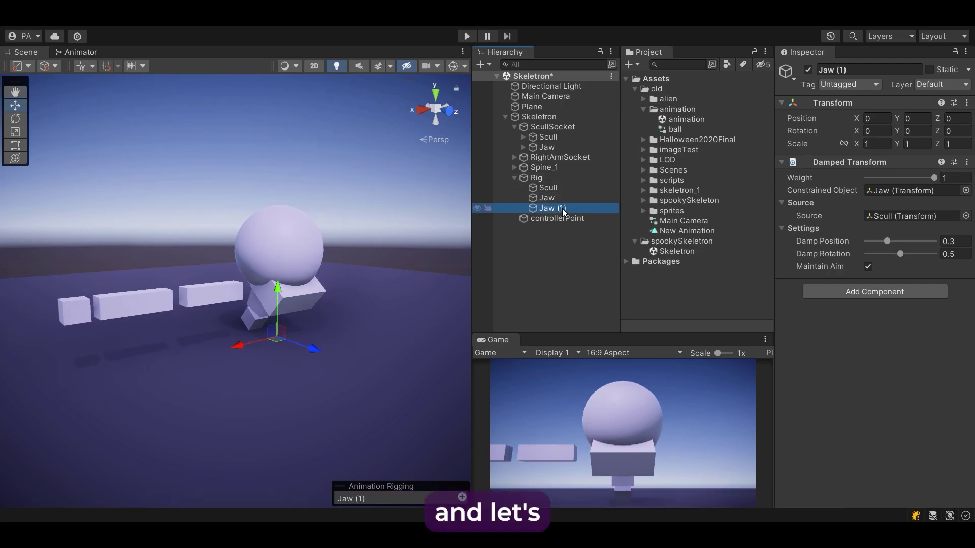
key("F2")
type("Spine_")
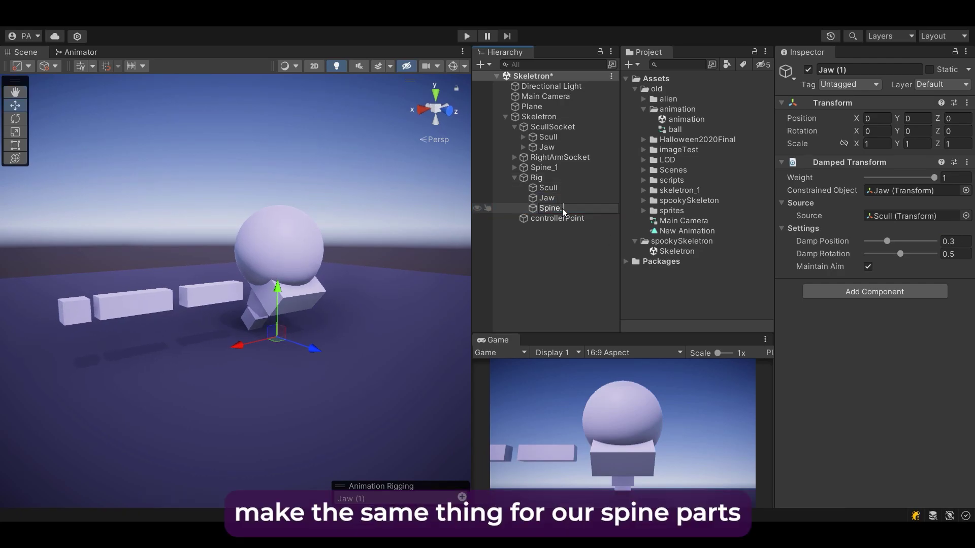
type("1")
key("Return")
Assign Skeletron's Spine_1 as the constrained object in the rig's Spine_1 Damped Transform
left_click_drag(258, 295, 218, 300, "alt")
scroll(221, 300, "up", 5)
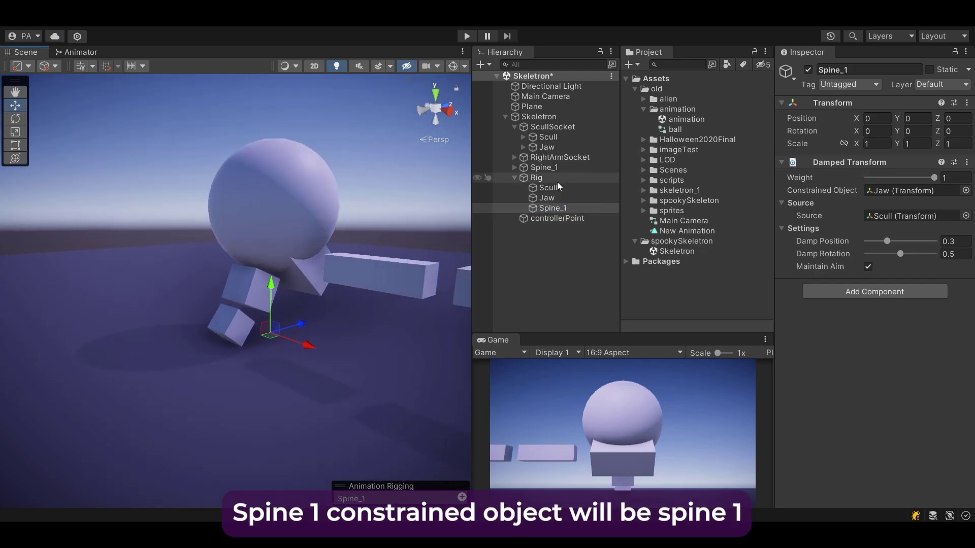
left_click_drag(544, 167, 894, 191)
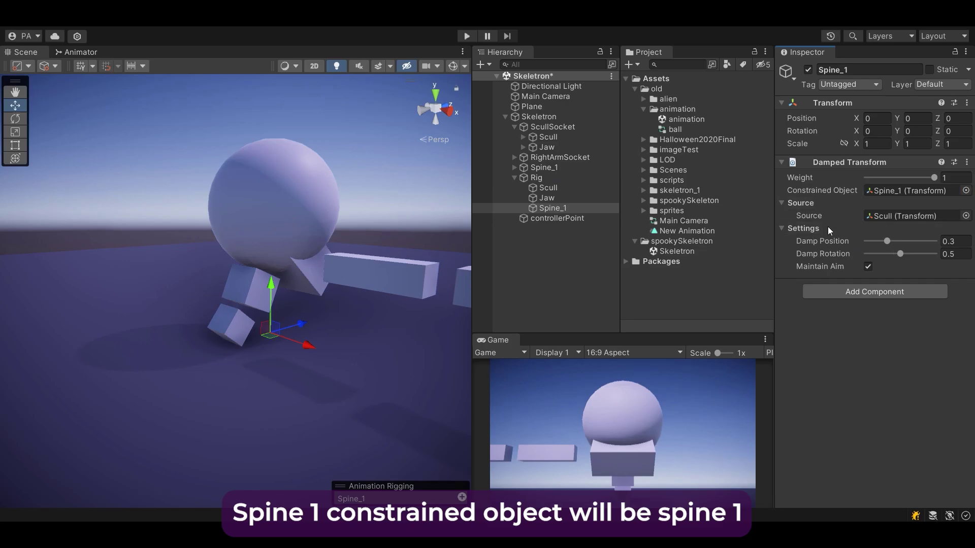
Set ScullSocket's Scull as the source in the rig's Spine_1 Damped Transform
left_click_drag(548, 137, 888, 219)
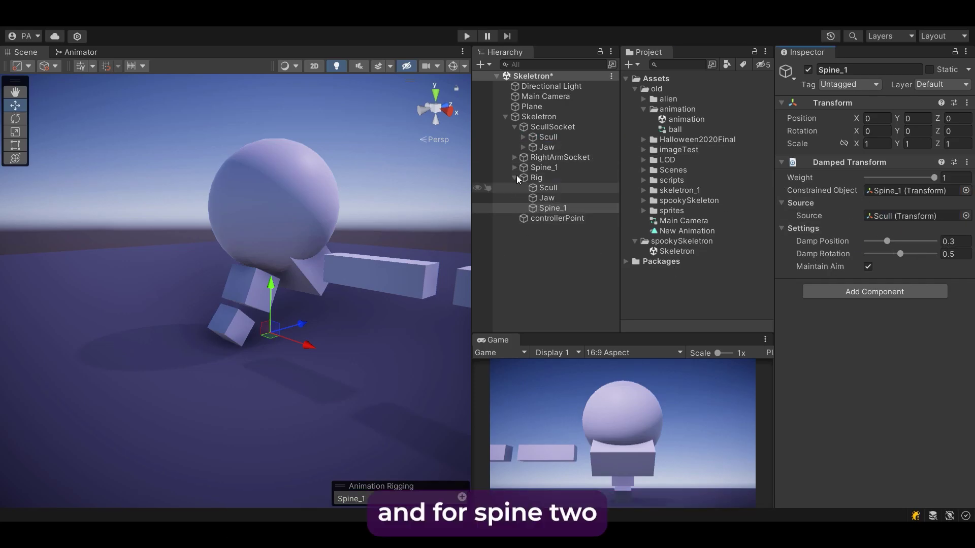
Duplicate the Spine_1 object under Rig and rename the copy Spine_2
left_click(515, 167)
key("ctrl+d")
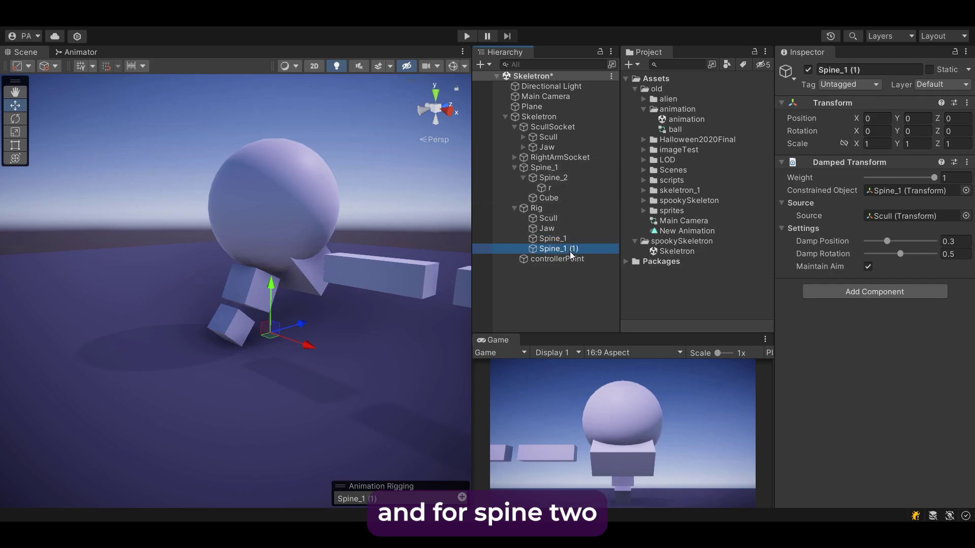
left_click(564, 249)
type("2")
key("Return")
Constrain Skeletron's Spine_2 with its Spine_1 as the source at Damp Position 0.2, and set the rig's Spine_1 Damp Position to 0.4
left_click_drag(553, 177, 909, 190)
left_click_drag(548, 174, 911, 216)
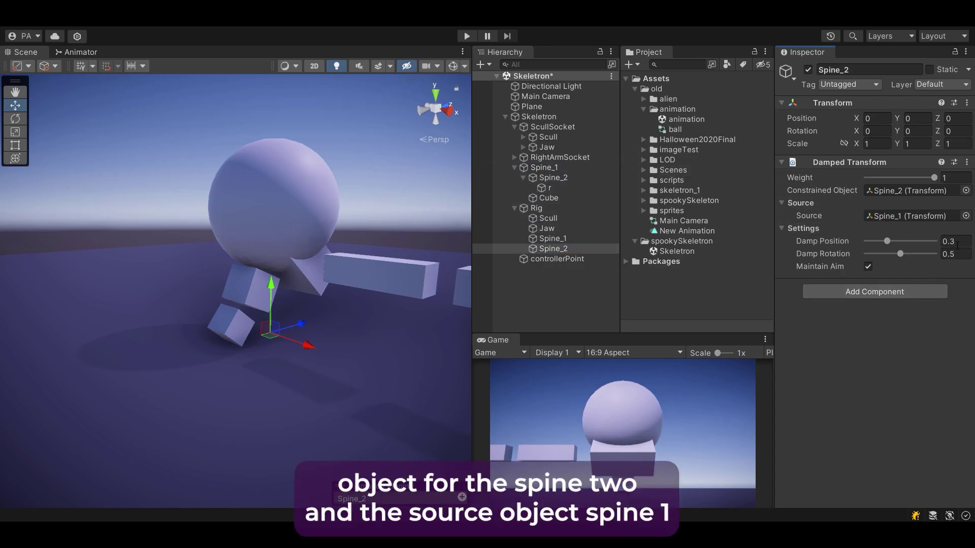
left_click(957, 241)
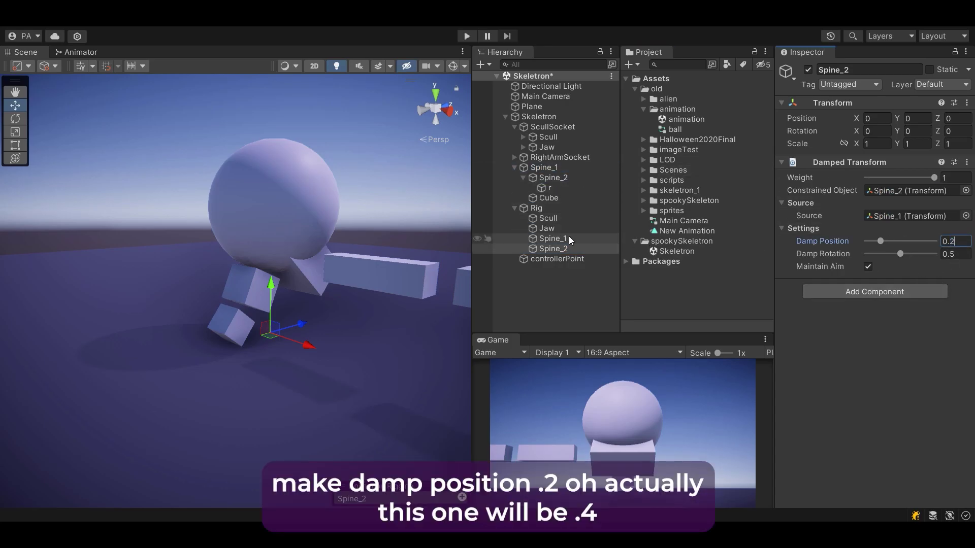
left_click(553, 238)
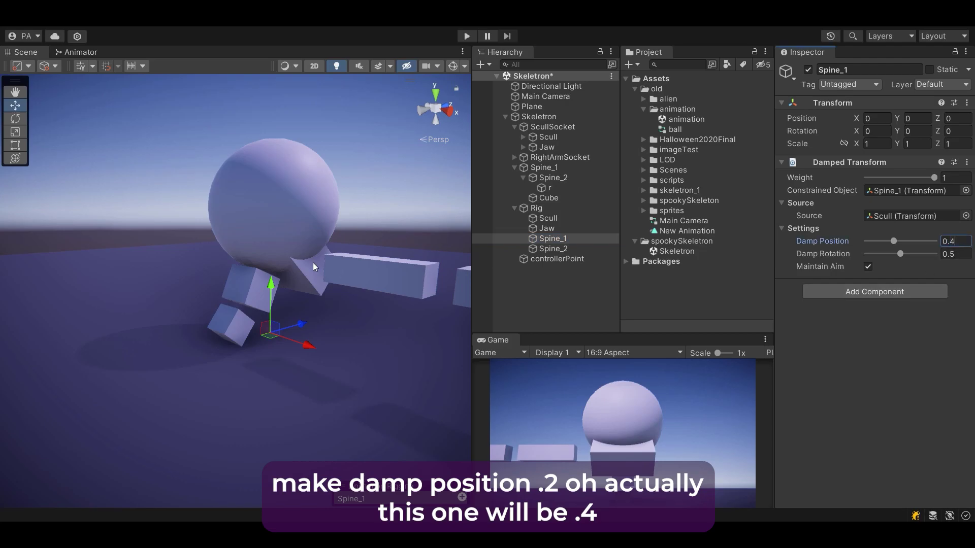
Test the damped skull, jaw and spine motion in play mode by moving and rotating controllerPoint, and stop playback
left_click_drag(315, 267, 862, 259, "alt")
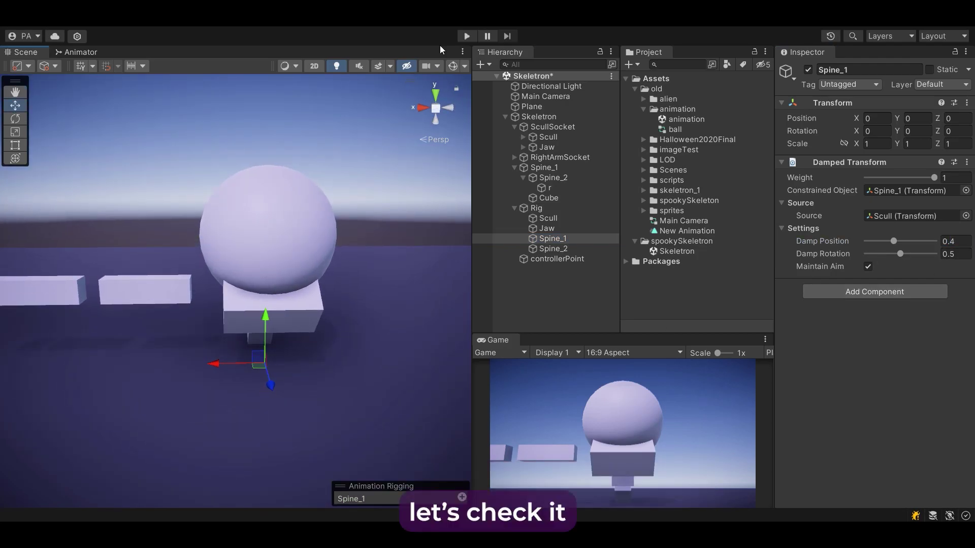
left_click(467, 36)
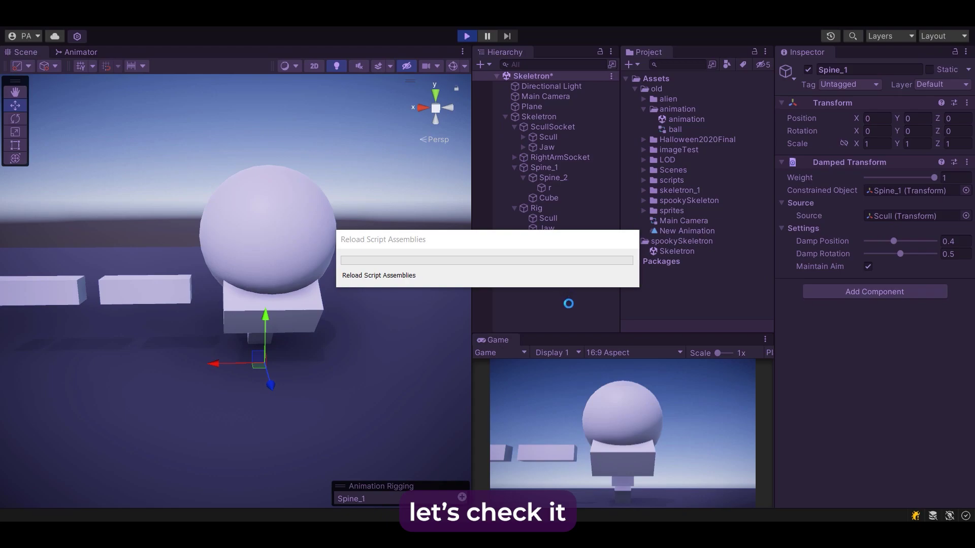
left_click(568, 259)
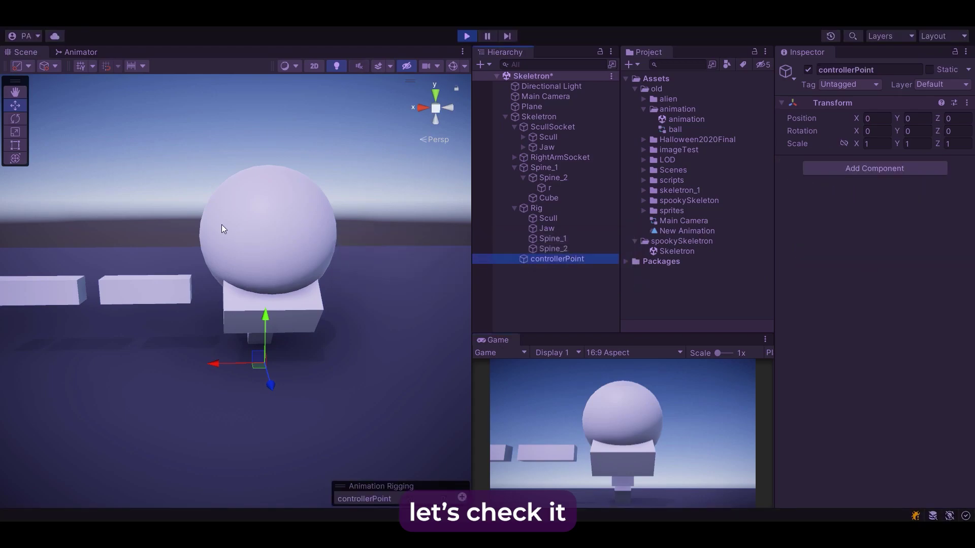
scroll(277, 311, "down", 5)
left_click_drag(291, 321, 290, 295, "alt")
left_click_drag(277, 264, 290, 319, "alt")
key("e")
key("w")
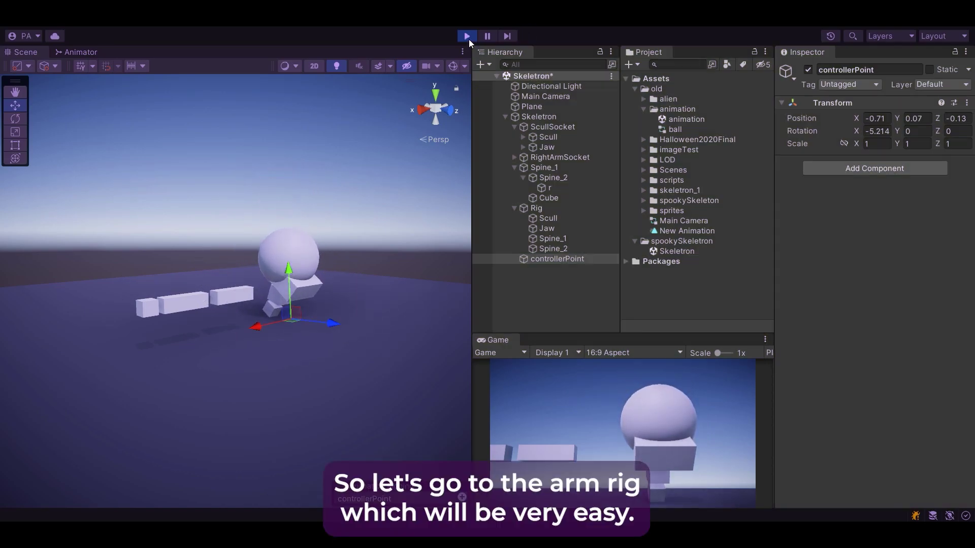
left_click(468, 37)
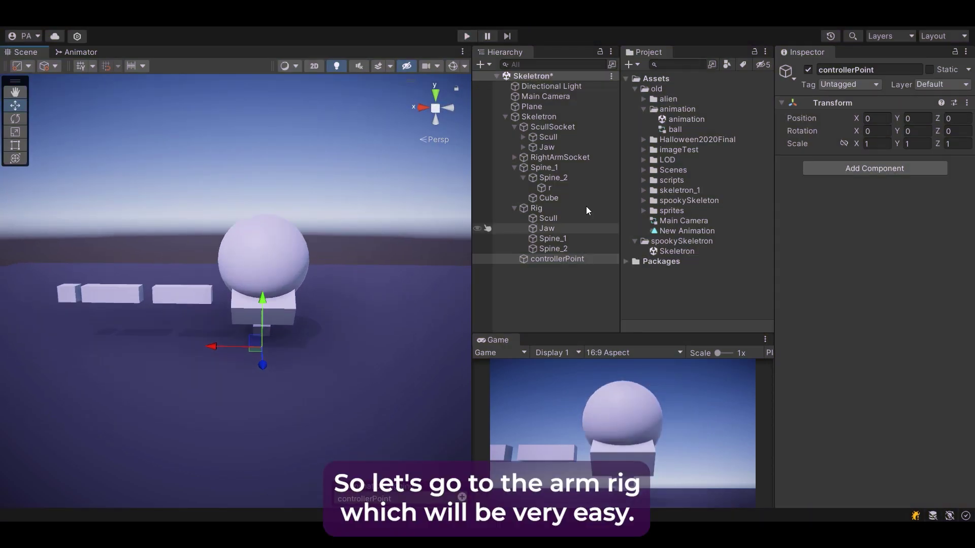
Create an empty child object under Rig and name it RightArm
left_click(539, 208)
right_click(540, 208)
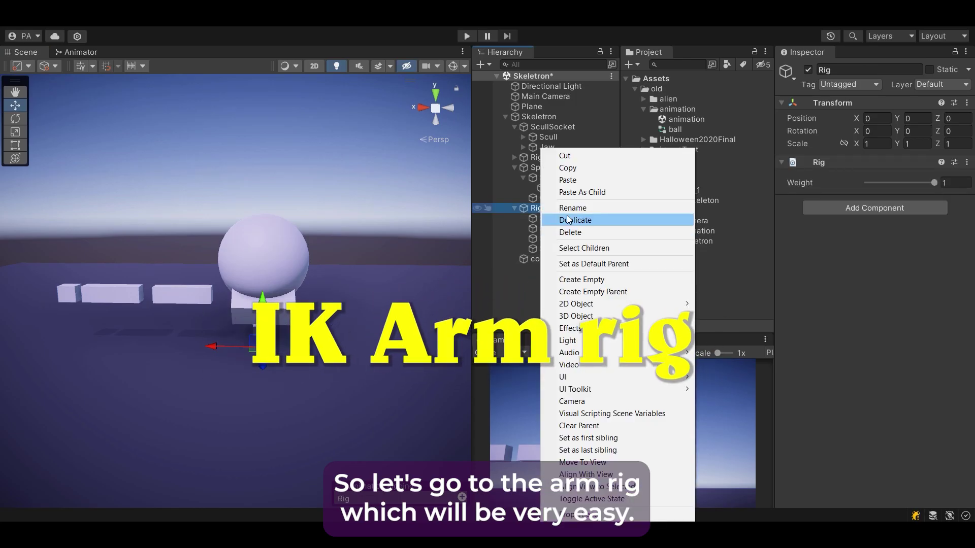
left_click(599, 280)
type("RightArm")
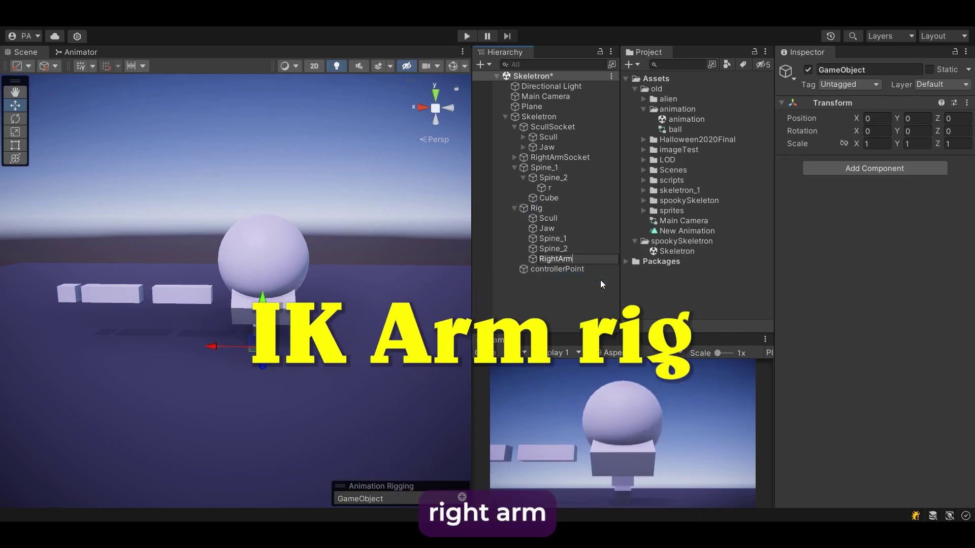
key("Return")
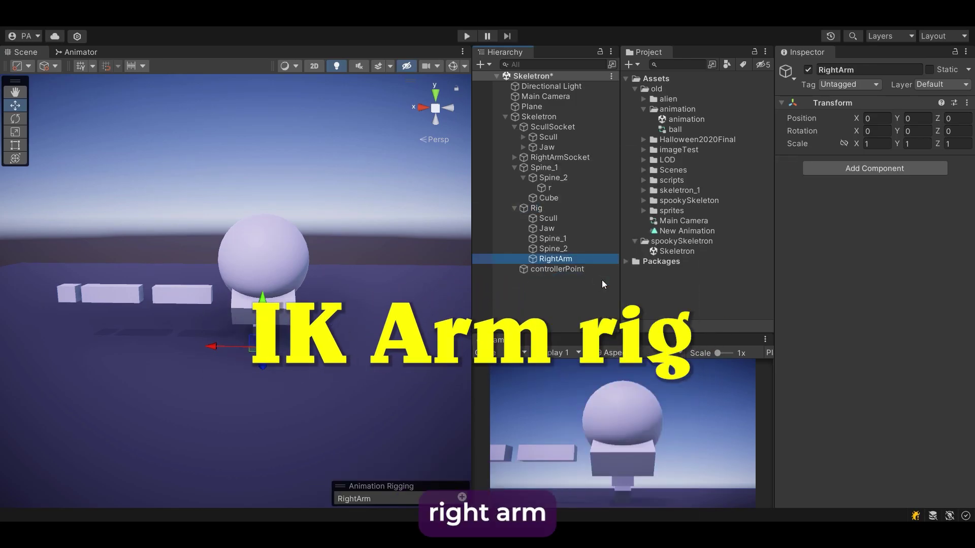
Add a Two Bone IK Constraint component to the rig's RightArm object
left_click(831, 165)
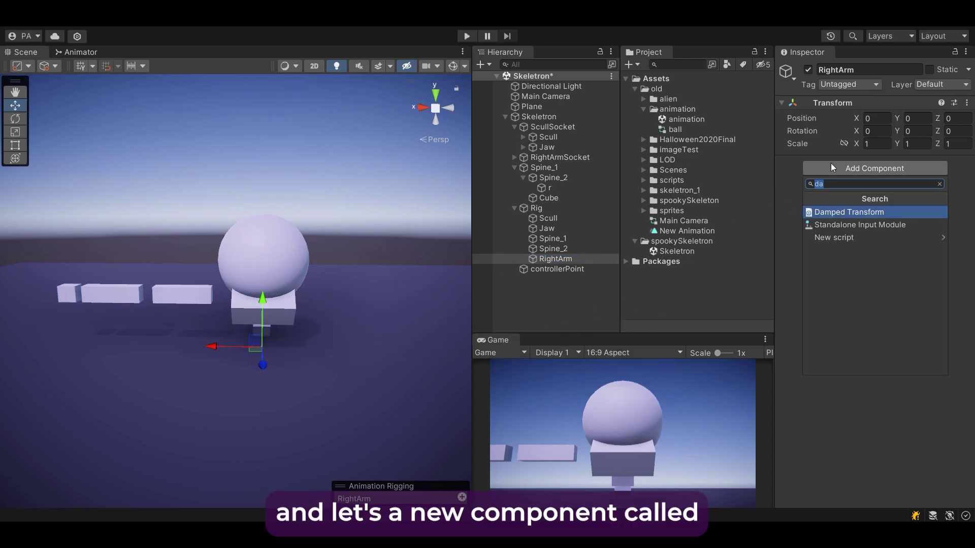
type("ik")
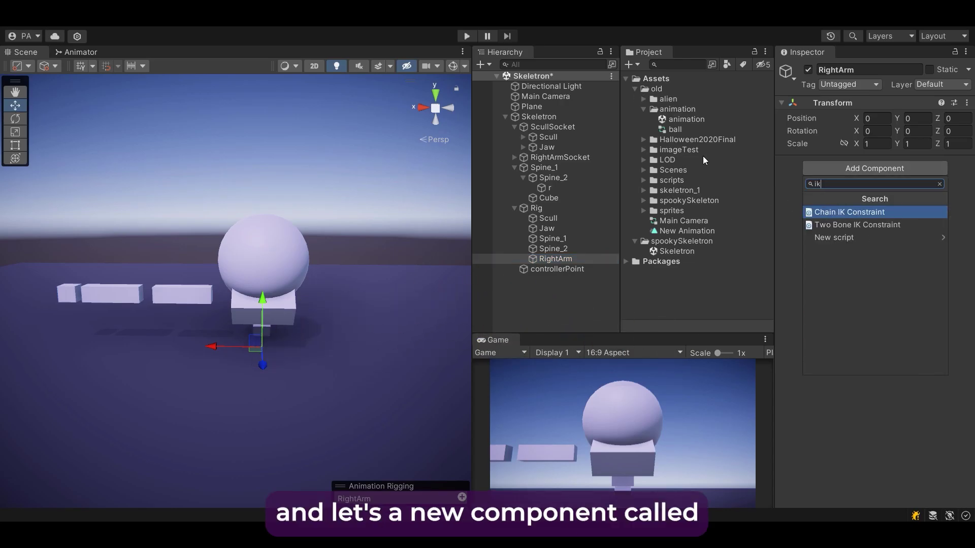
left_click(873, 225)
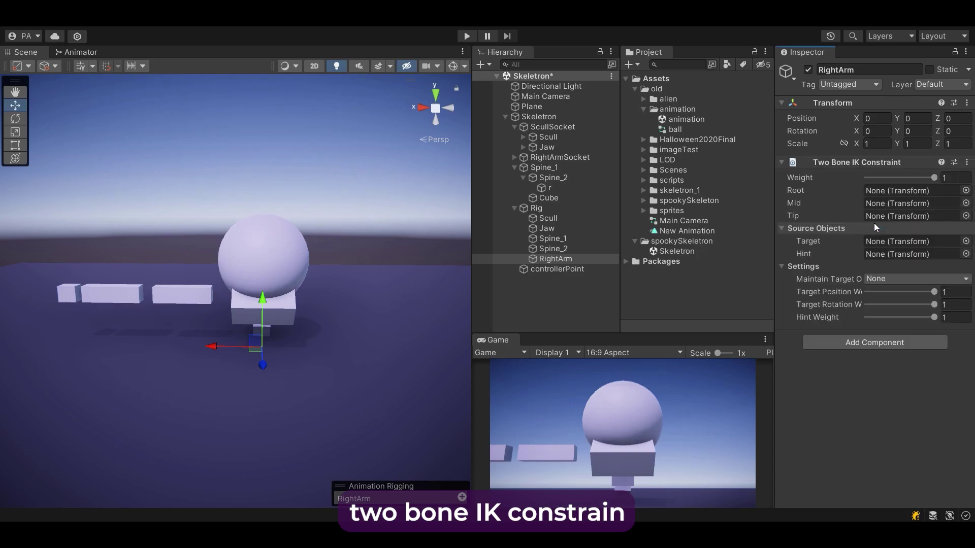
In the Two Bone IK Constraint, assign RightArmSocket's RightArm as Root, RightForearm as Mid and RightHand as Tip
middle_click_drag(249, 325, 331, 312)
scroll(363, 311, "up", 2)
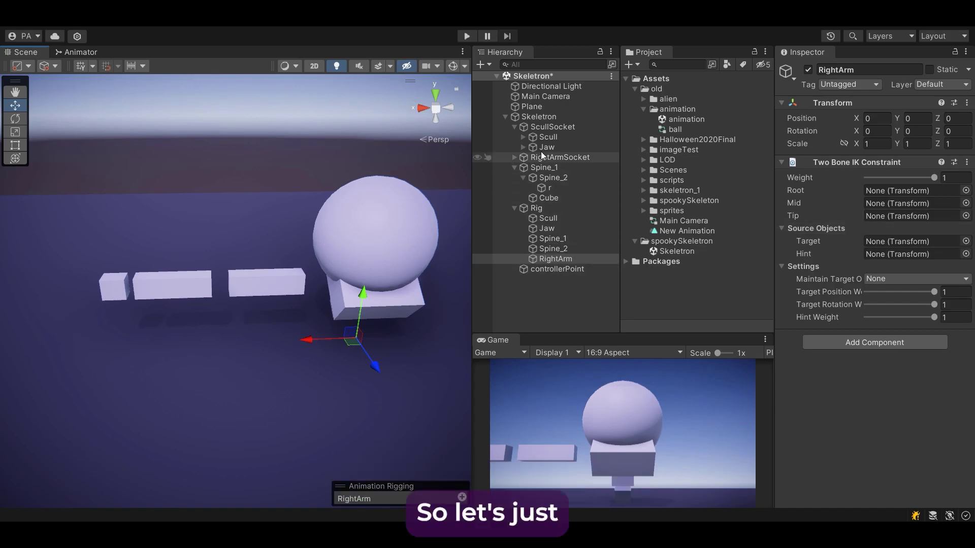
left_click(514, 157)
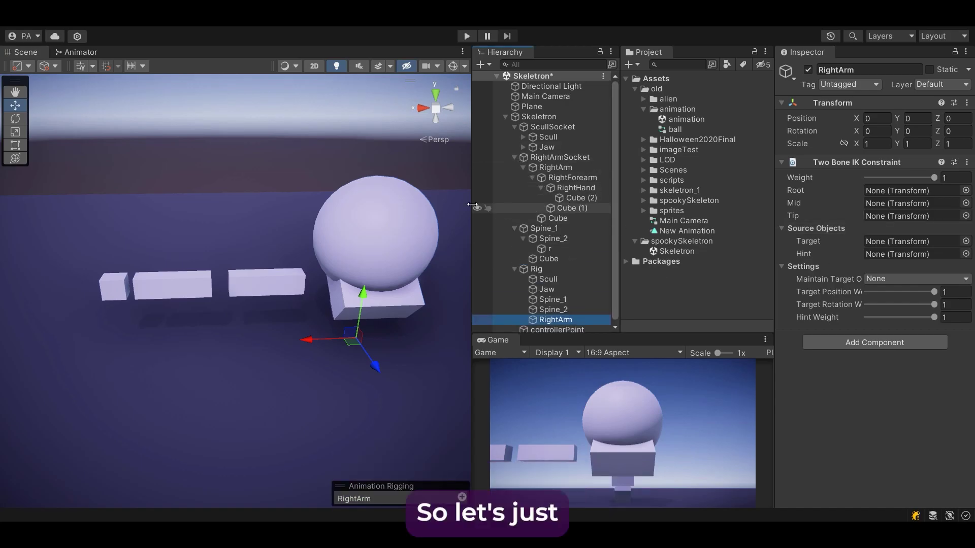
left_click_drag(472, 204, 419, 203)
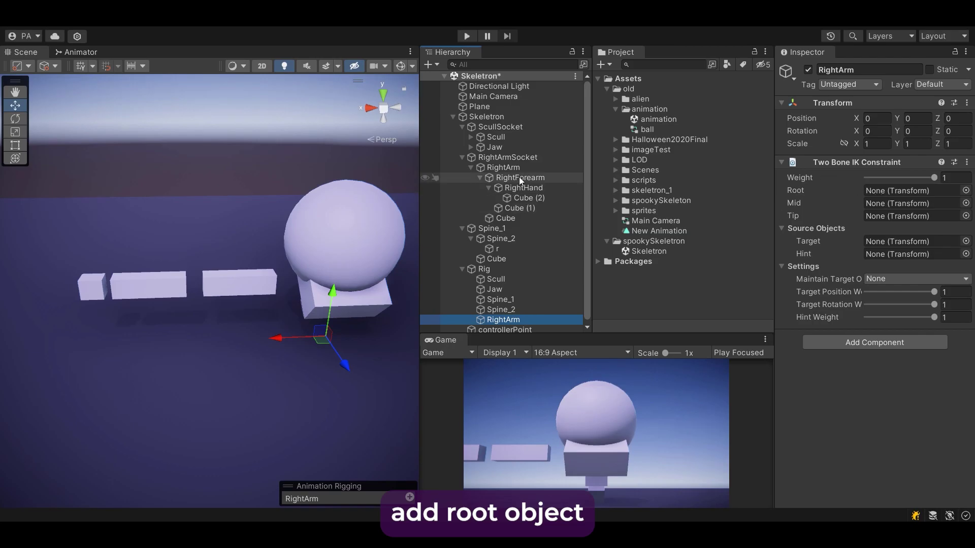
left_click_drag(501, 169, 910, 191)
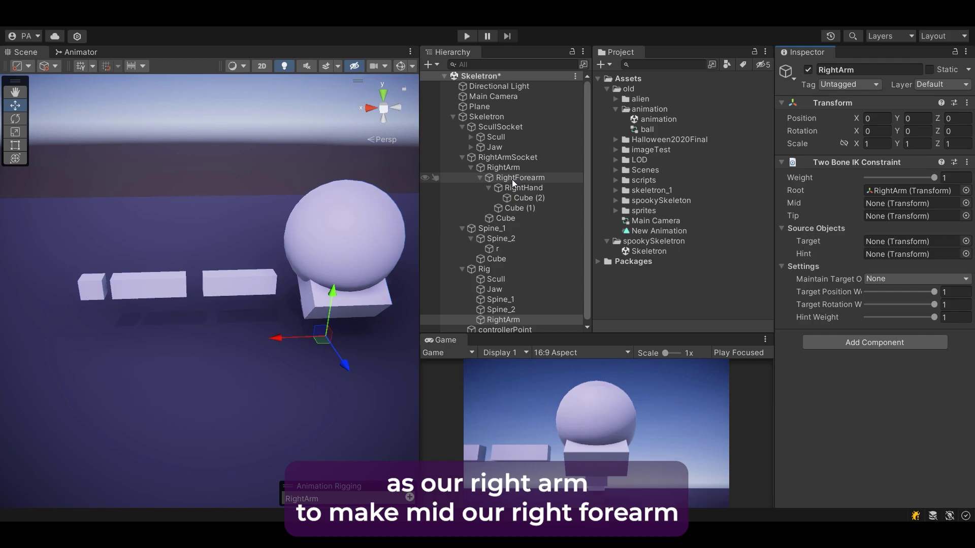
left_click_drag(512, 178, 879, 207)
left_click_drag(519, 187, 842, 227)
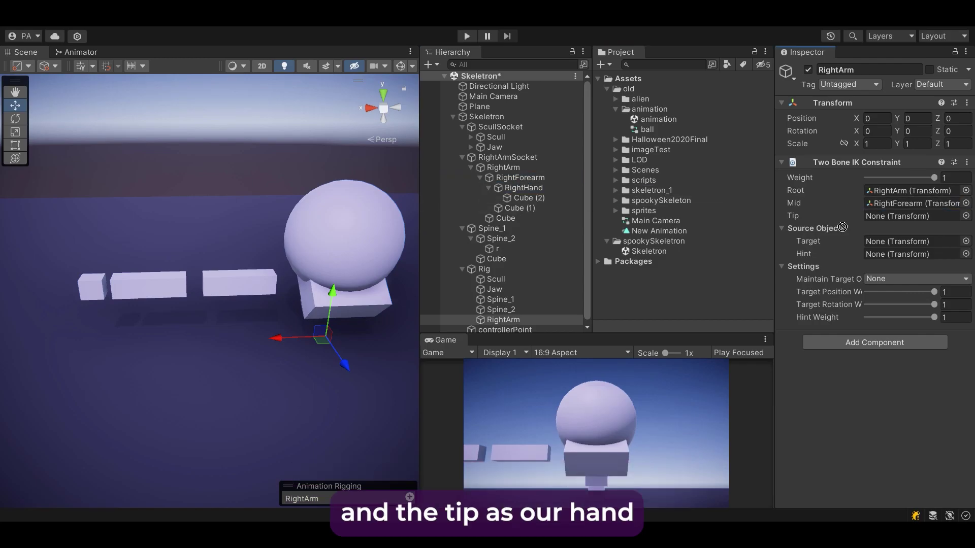
left_click_drag(925, 219, 924, 218)
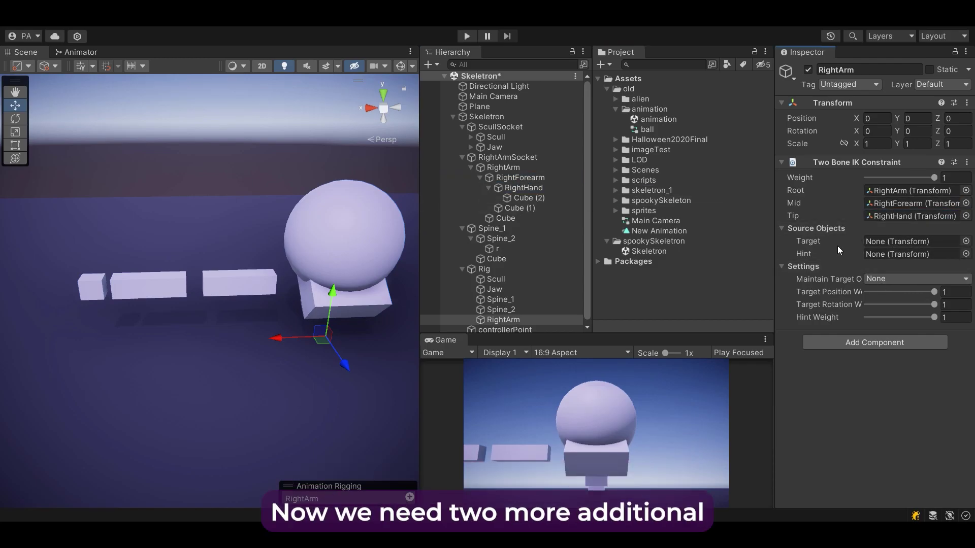
Create another empty child object under Rig and name it RightArmTarget
right_click(488, 270)
left_click(529, 279)
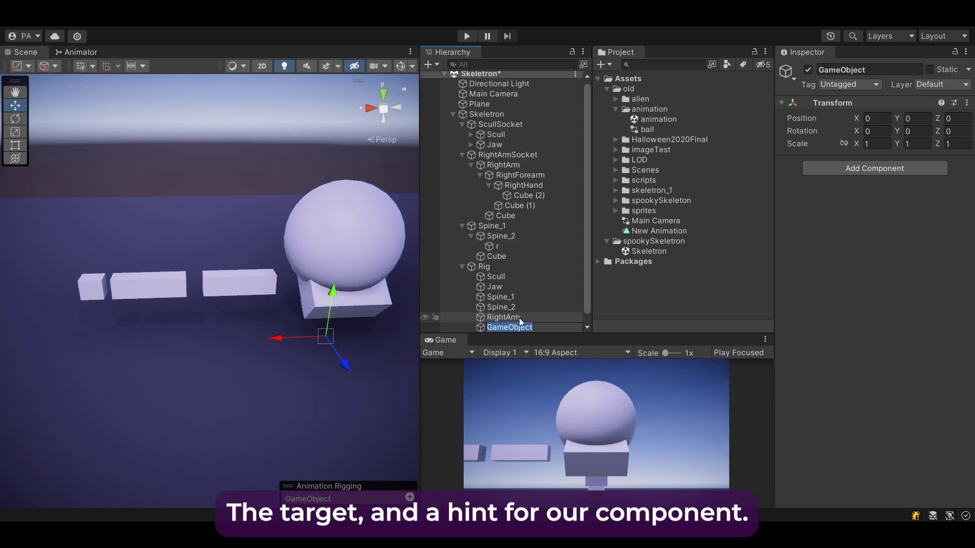
type("T")
key("BackSpace")
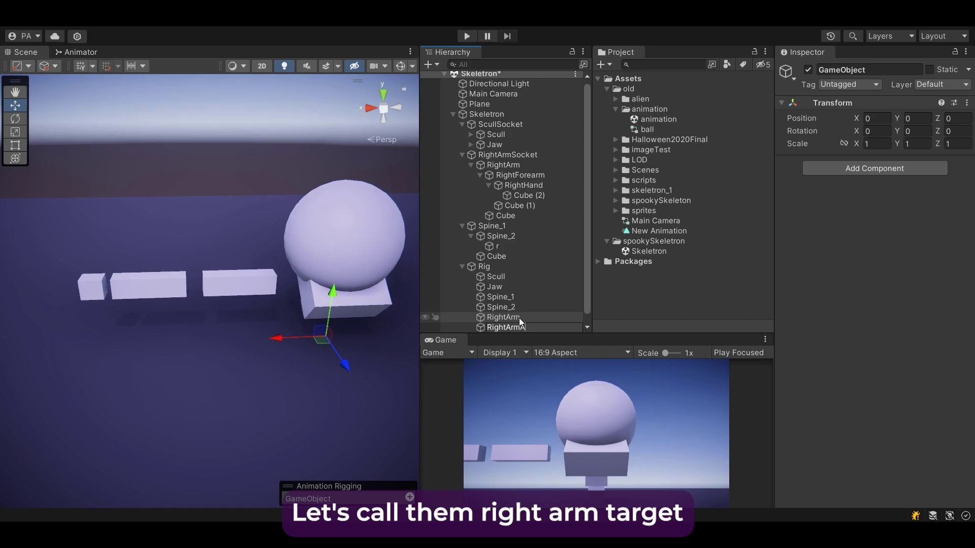
type("RightArmTarget")
key("Return")
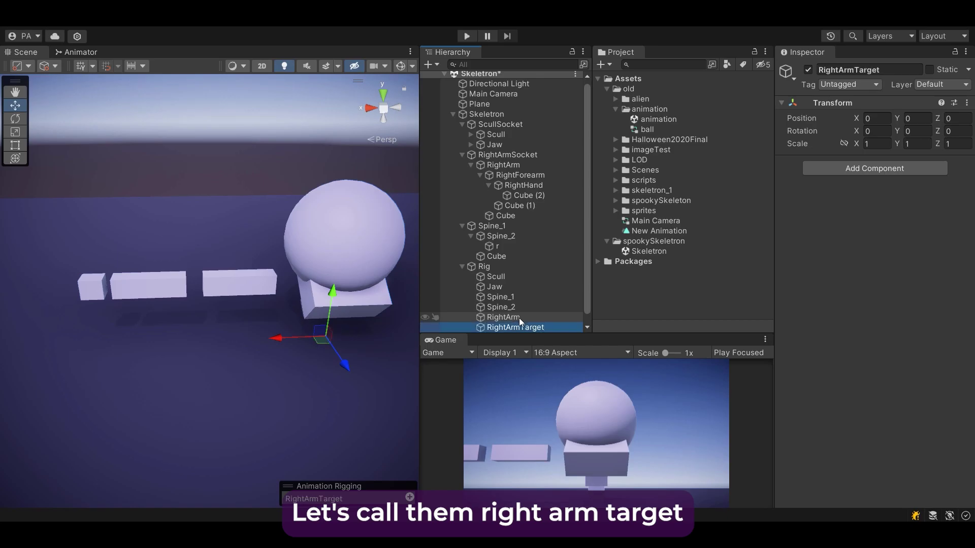
Duplicate RightArmTarget as RightArmHint and place it behind the elbow at about X 1.87, Y 0.89, Z -0.97
key("ctrl+d")
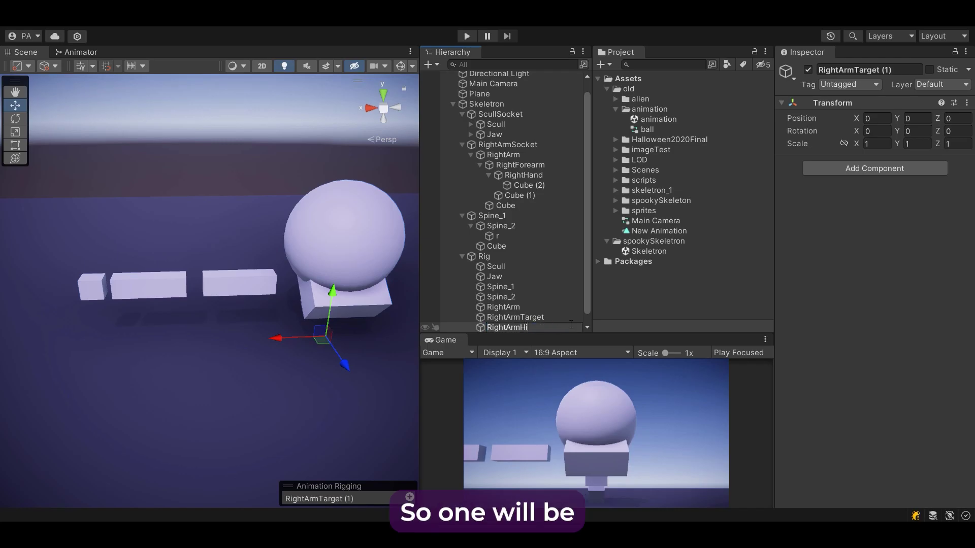
left_click_drag(241, 334, 314, 311, "alt")
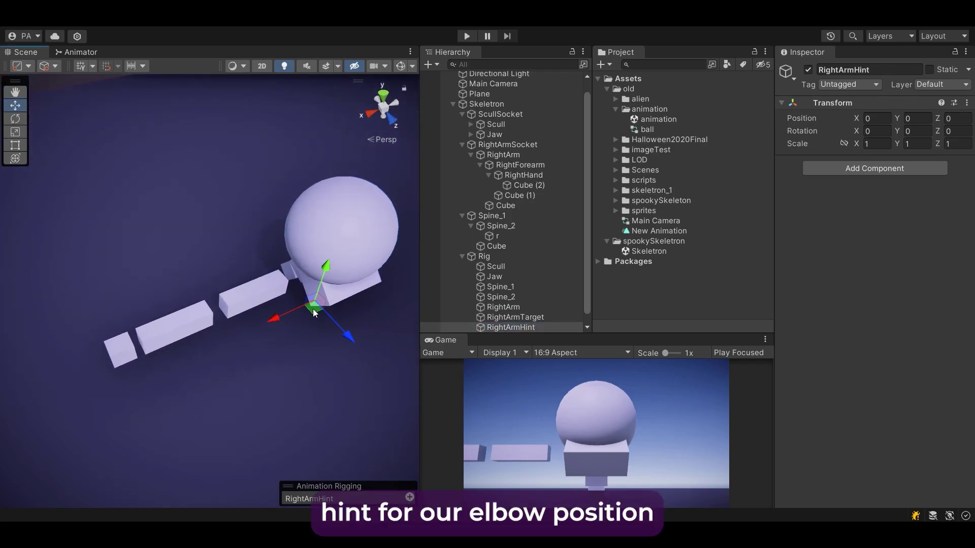
left_click_drag(236, 372, 268, 324, "alt")
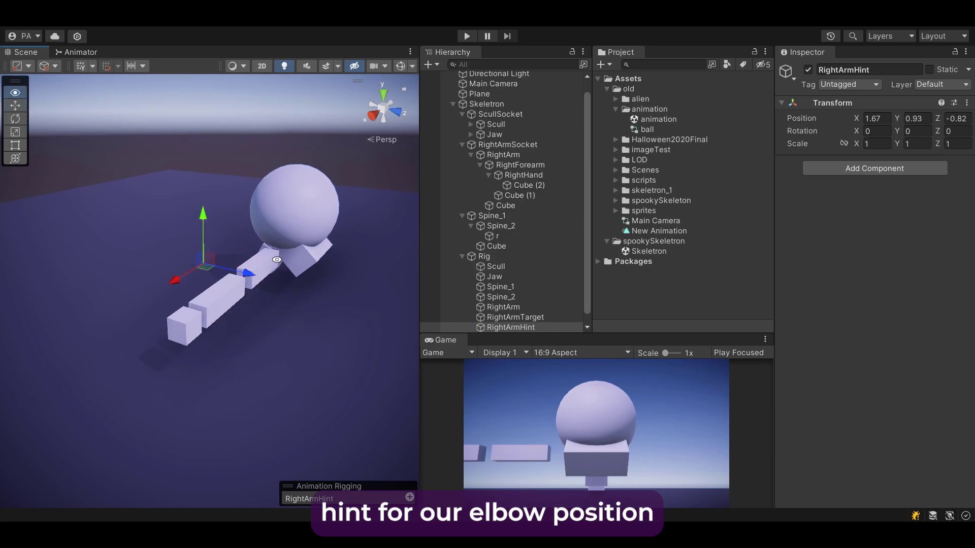
left_click_drag(277, 260, 197, 284, "alt")
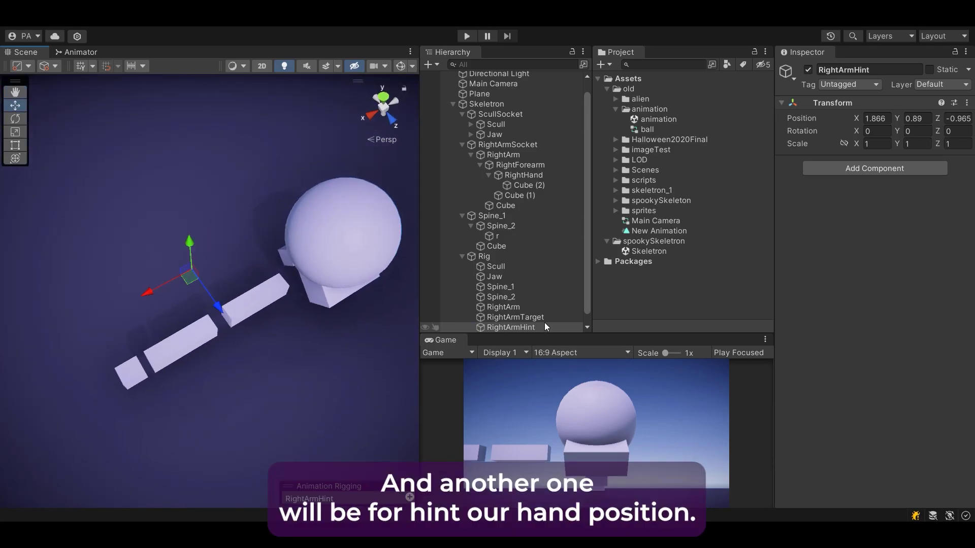
Move RightArmTarget to the right hand, at about X 3.14, Y 0.91, Z 0.05
left_click(514, 317)
left_click_drag(284, 314, 318, 335, "alt")
left_click_drag(131, 369, 102, 316)
left_click_drag(101, 253, 100, 247)
left_click_drag(100, 246, 118, 317, "alt")
left_click_drag(118, 317, 146, 357, "alt")
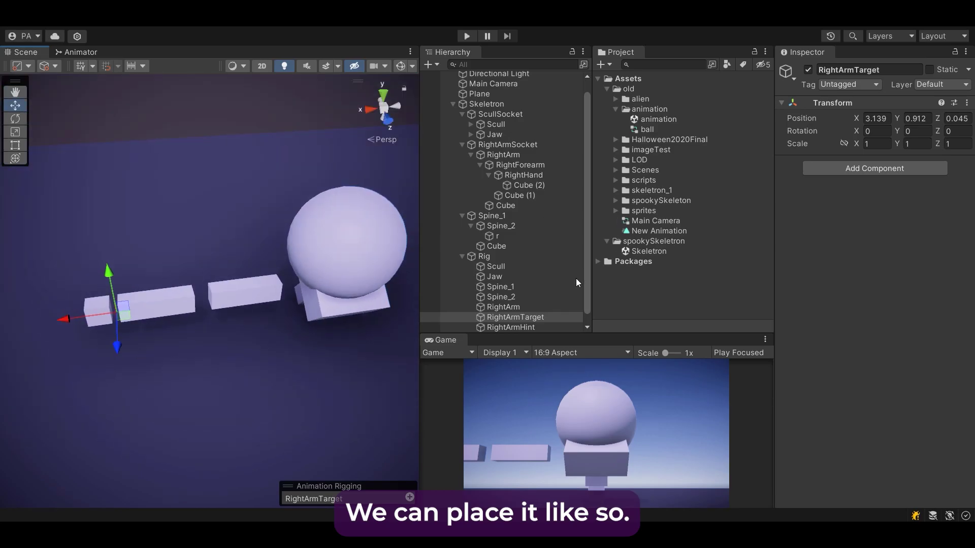
In the rig's RightArm Two Bone IK Constraint, assign RightArmTarget as Target and RightArmHint as Hint
left_click(523, 306)
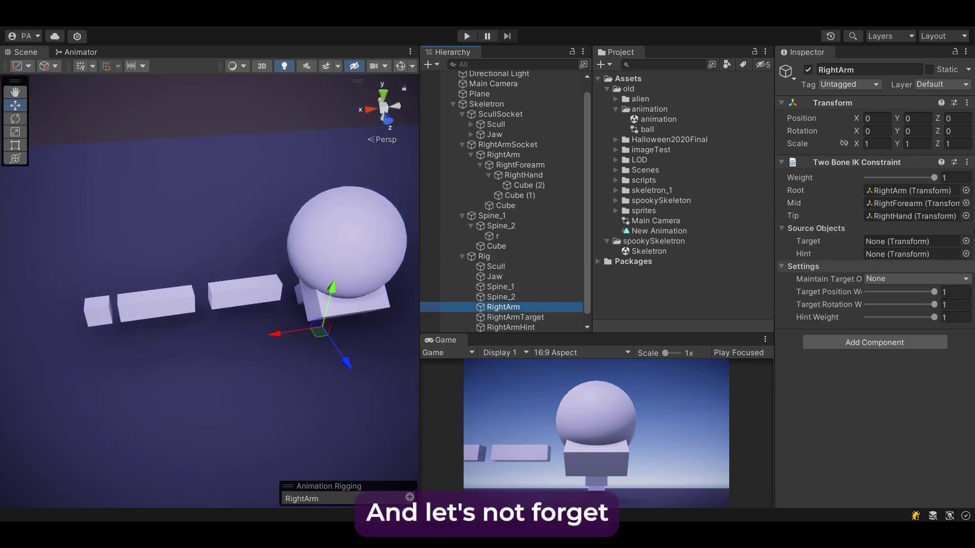
left_click_drag(302, 320, 271, 242, "alt")
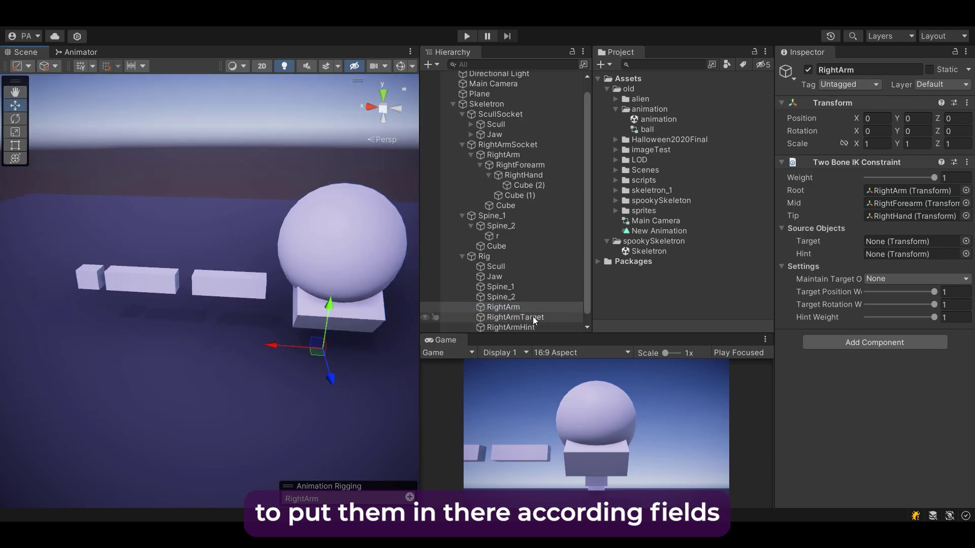
left_click_drag(532, 317, 914, 255)
scroll(281, 268, "down", 3)
left_click_drag(282, 270, 336, 297, "alt")
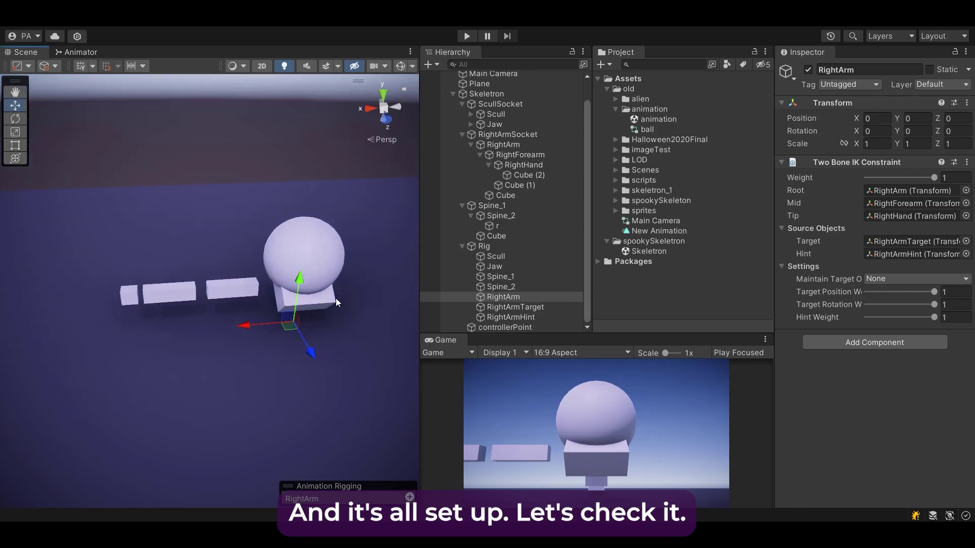
Test the arm IK in Play mode by moving and rotating RightArmTarget, and exit Play mode with controllerPoint selected
left_click(466, 36)
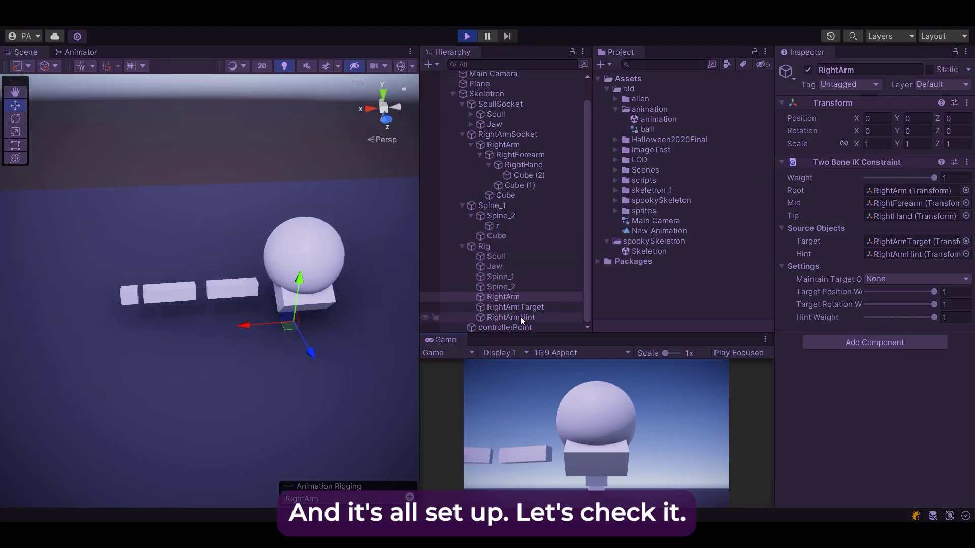
left_click(520, 316)
left_click_drag(280, 279, 259, 307, "alt")
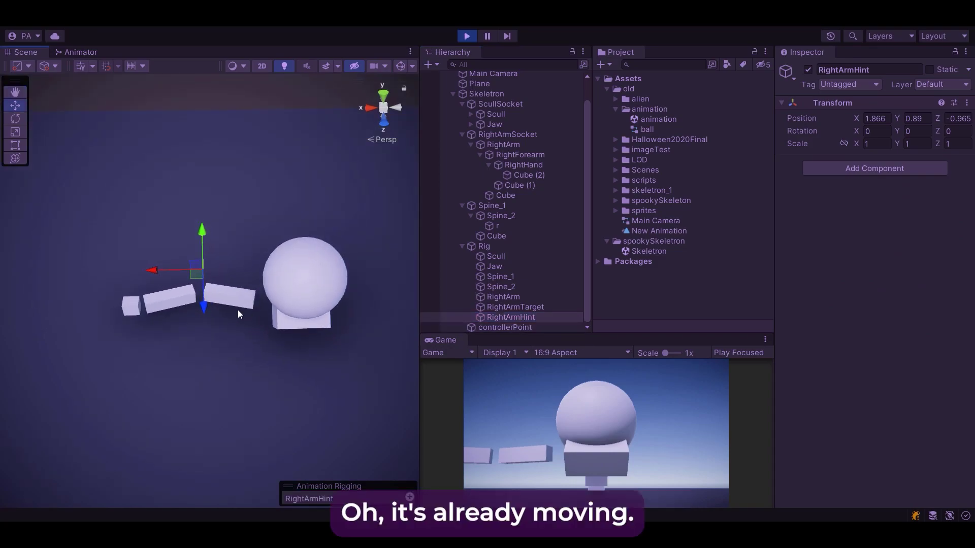
left_click(460, 308)
left_click_drag(147, 317, 218, 294)
key("e")
left_click_drag(179, 230, 170, 304)
key("w")
left_click(505, 327)
left_click_drag(416, 322, 182, 307, "alt")
left_click(474, 35)
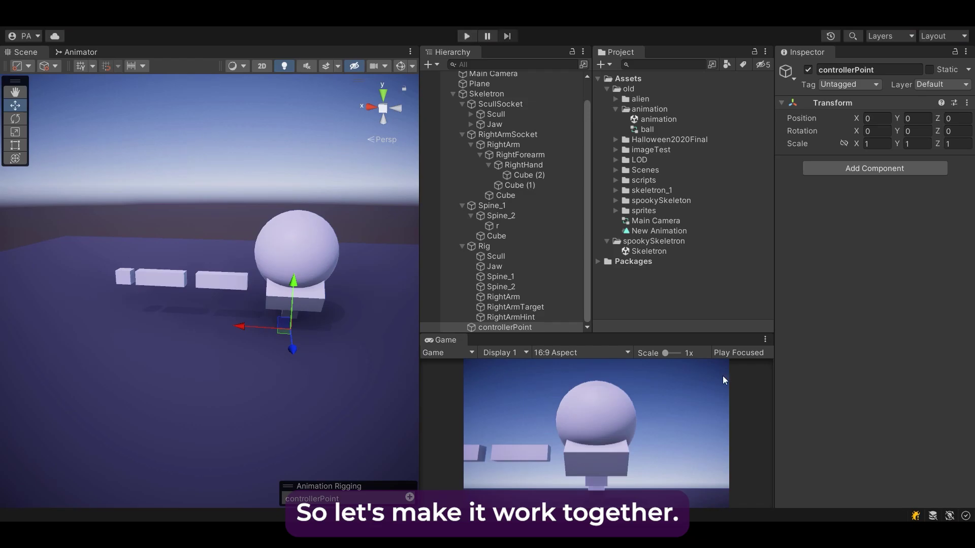
Add a Damped Transform component to the RightArm object under Rig
left_click(521, 298)
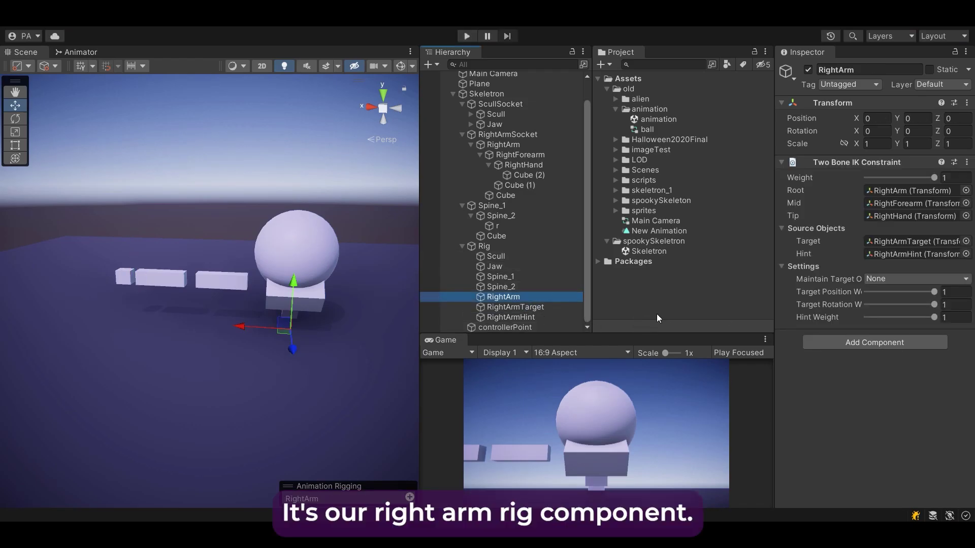
left_click(855, 346)
type("da")
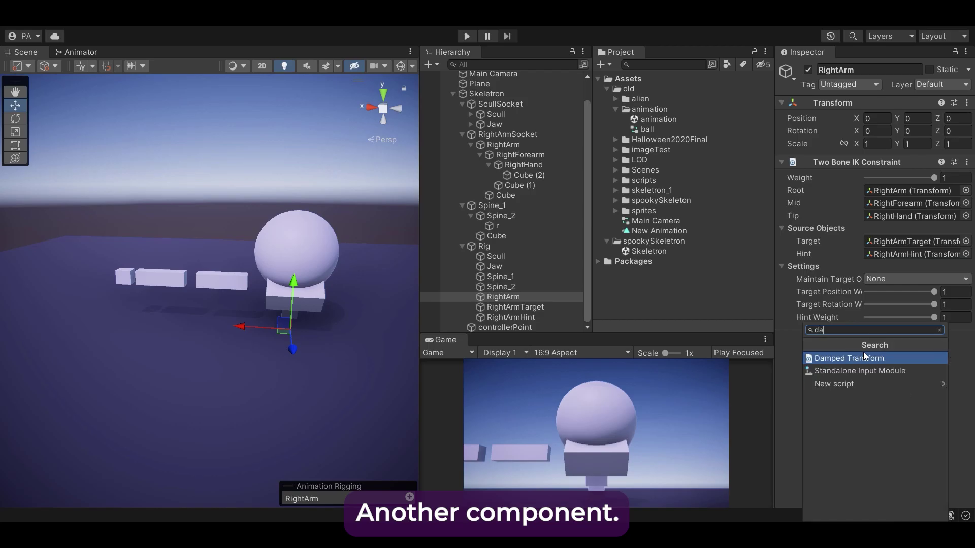
key("Return")
left_click_drag(265, 273, 309, 258, "alt")
middle_click_drag(365, 277, 298, 273)
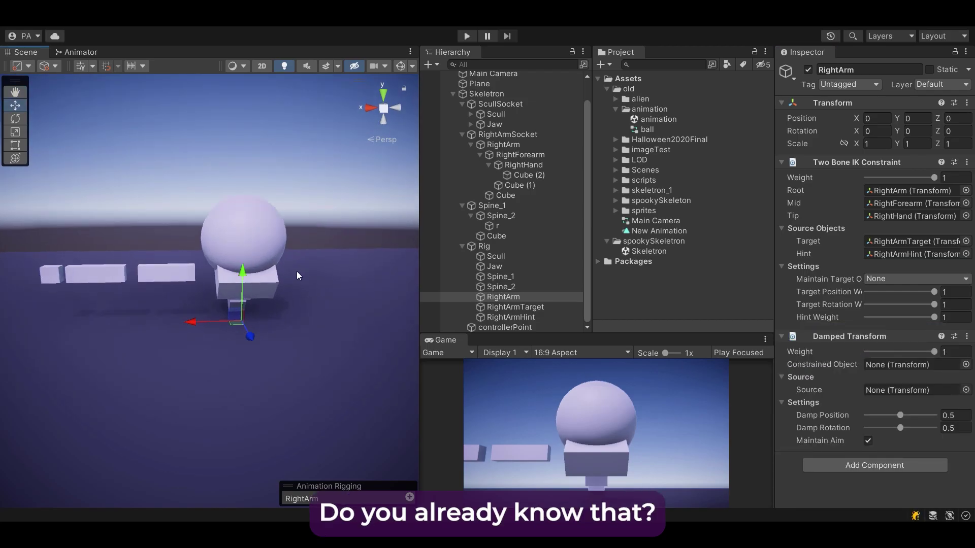
left_click_drag(298, 273, 304, 264, "alt")
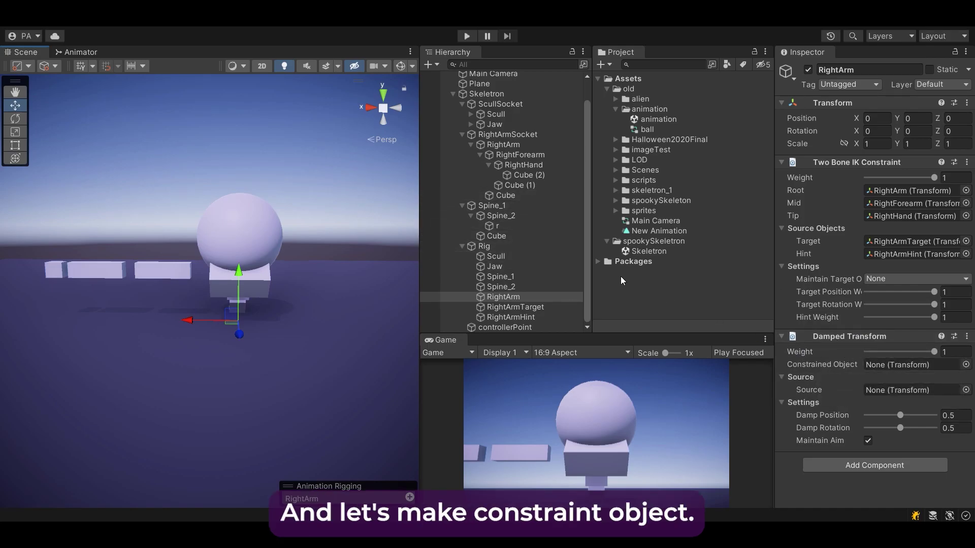
In RightArm's Damped Transform, assign RightArmSocket as the Constrained Object and ScullSocket as the Source
left_click_drag(904, 362, 905, 363)
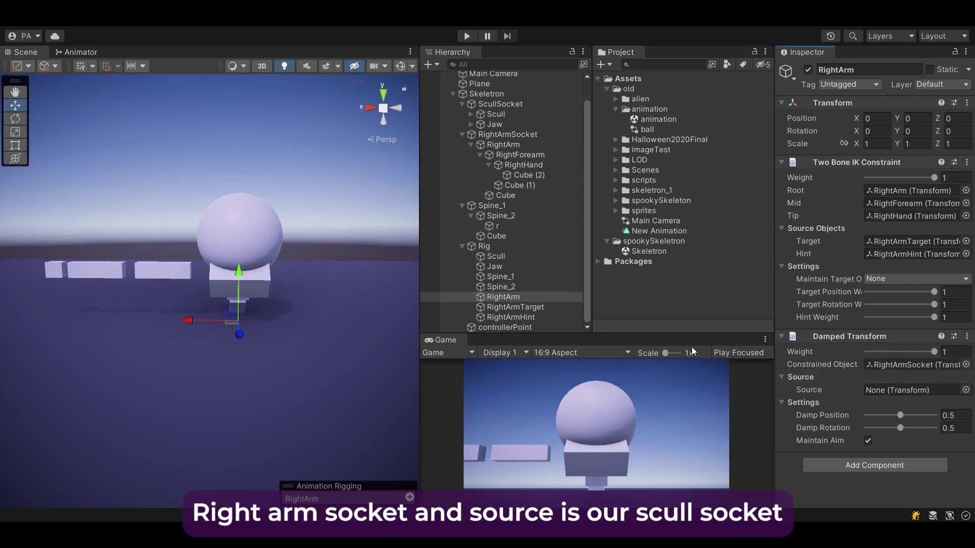
left_click_drag(508, 103, 914, 390)
left_click_drag(282, 285, 298, 288, "alt")
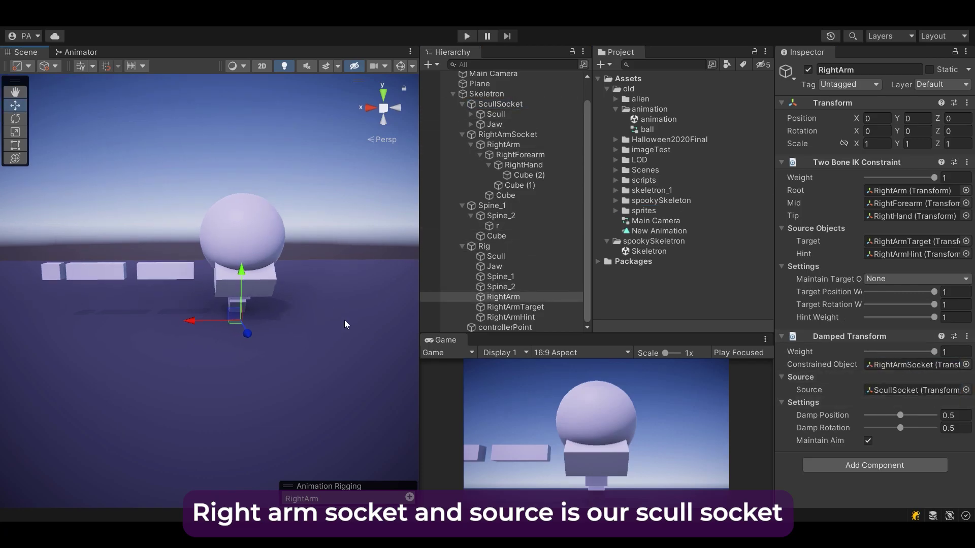
Test the damped arm in Play mode by moving controllerPoint to about X 0.23, Y 0.73 and RightArmTarget to X 2.43, Z 0.42
left_click(466, 35)
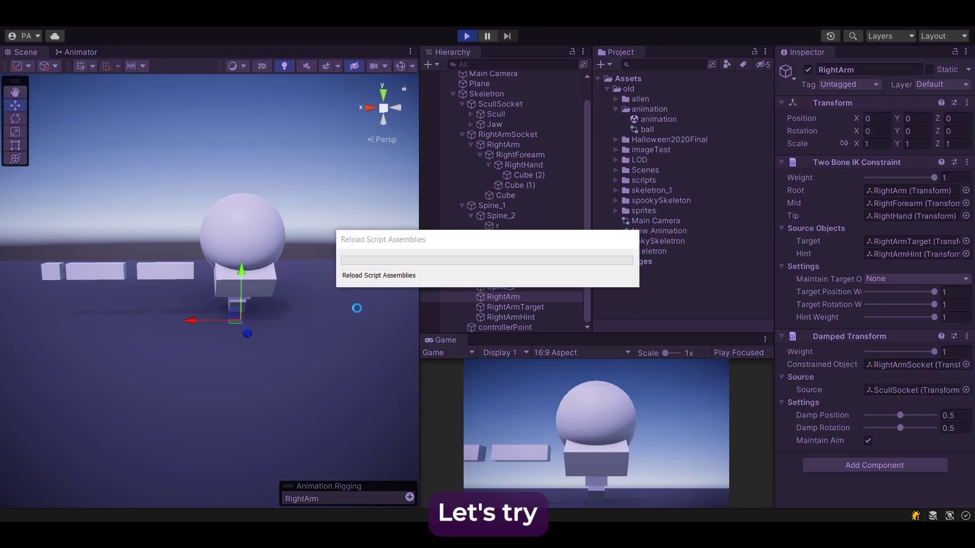
left_click(519, 328)
left_click_drag(237, 313, 224, 272)
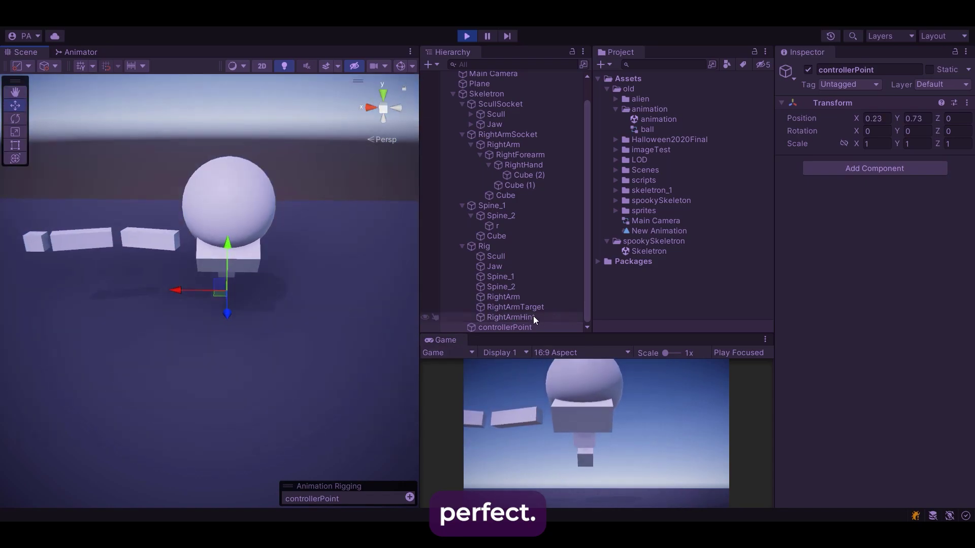
left_click(533, 317)
left_click(536, 307)
left_click_drag(87, 279, 82, 307, "alt")
left_click_drag(72, 297, 117, 309)
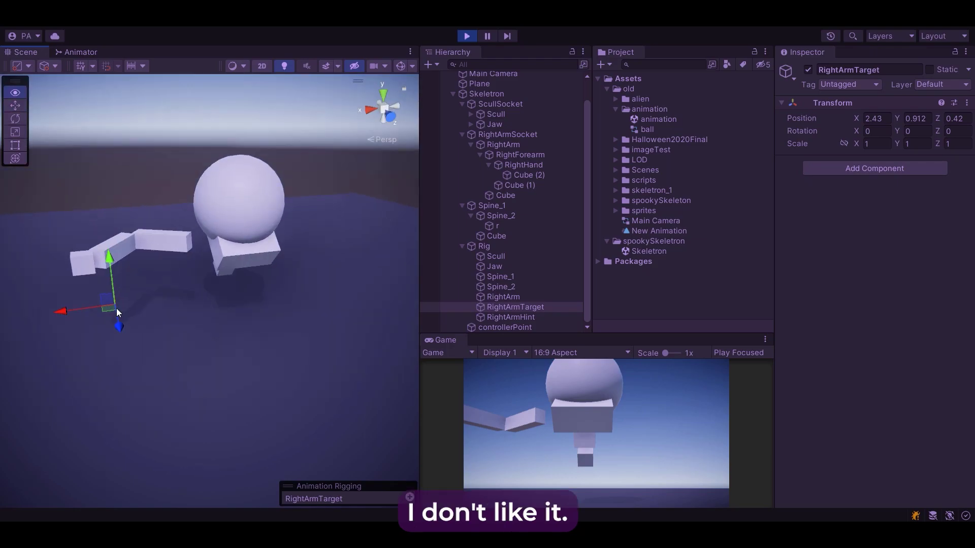
left_click(467, 36)
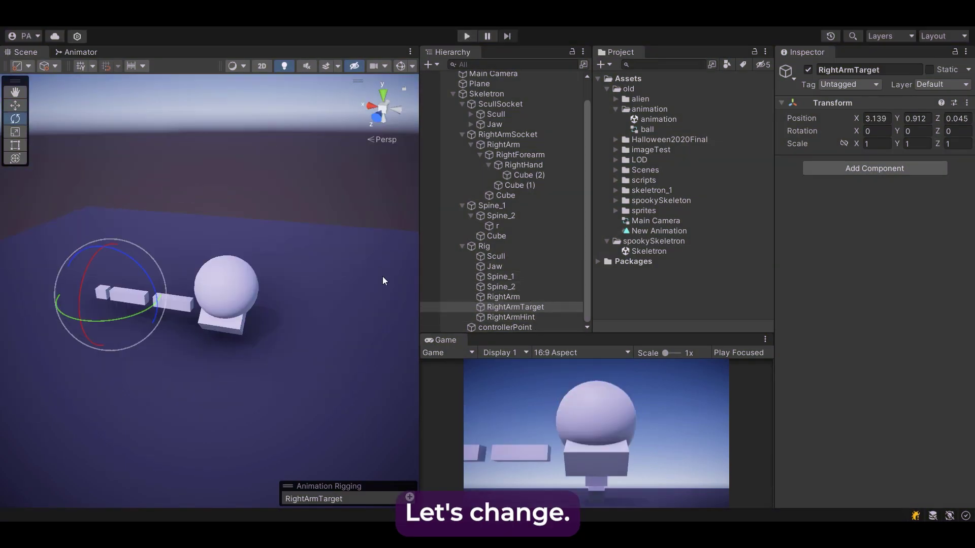
Make RightArmTarget and RightArmHint children of RightArmSocket
left_click_drag(385, 278, 323, 267, "alt")
left_click(323, 268)
left_click(544, 308)
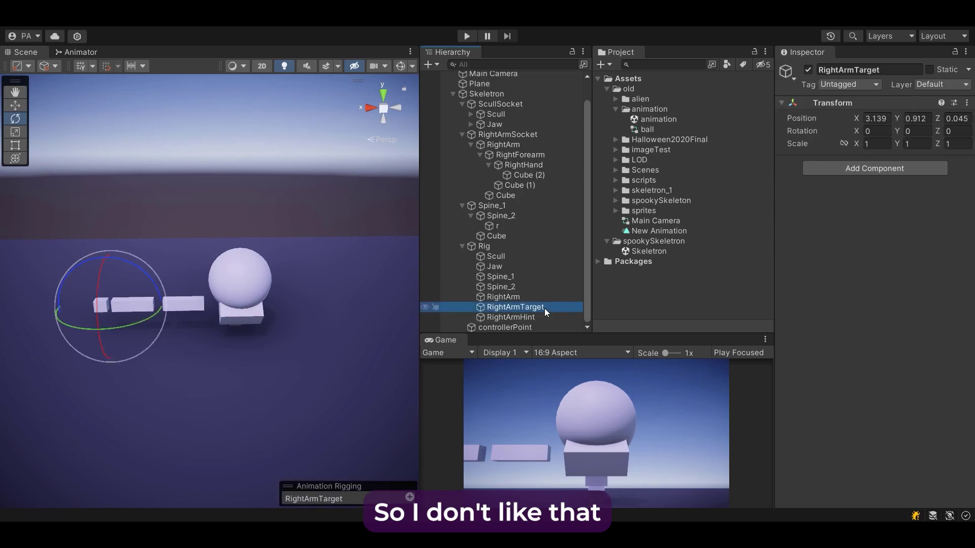
left_click_drag(178, 285, 116, 304, "alt")
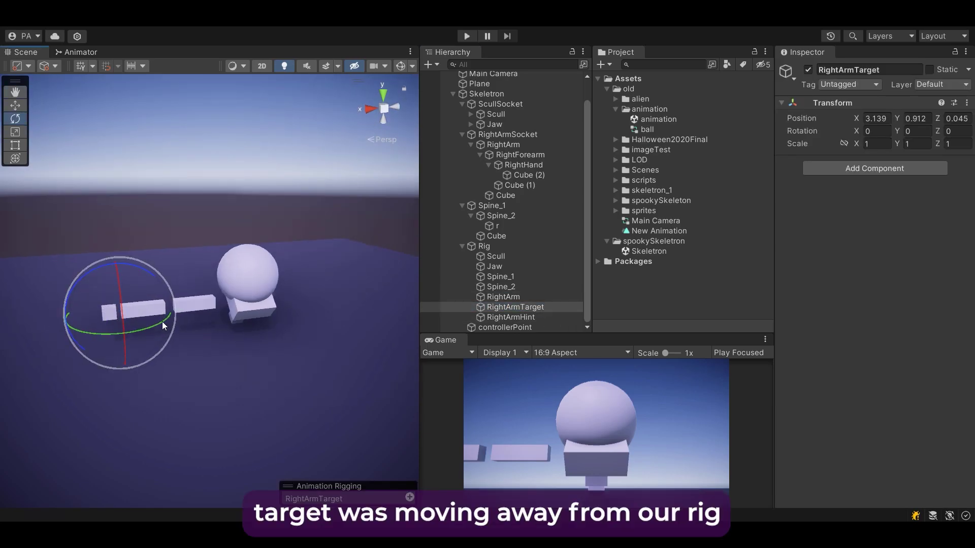
left_click_drag(288, 278, 60, 330, "alt")
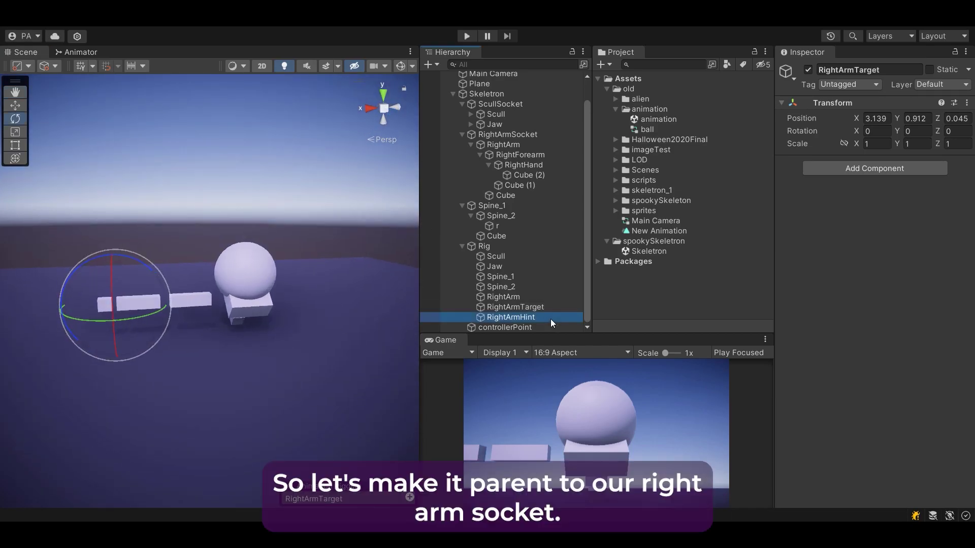
left_click(525, 316, "ctrl")
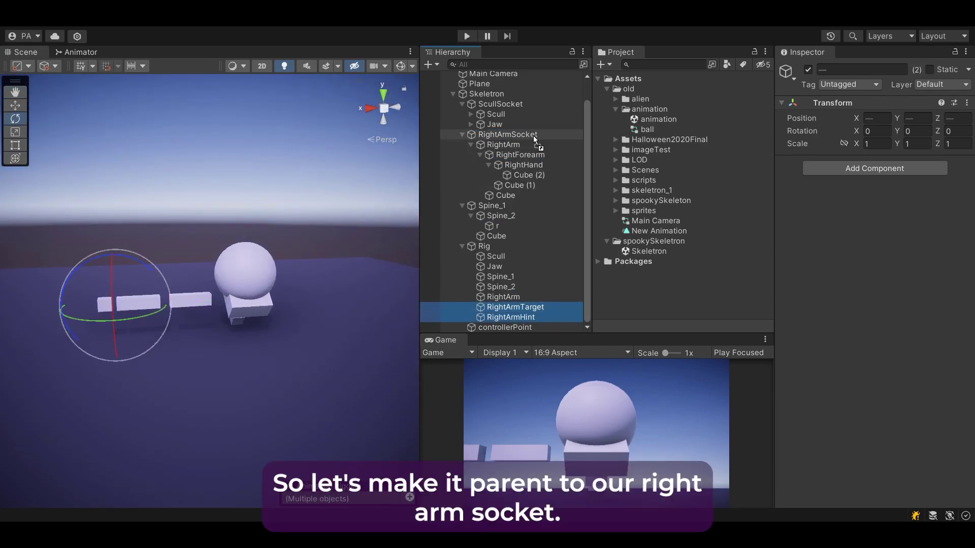
left_click_drag(534, 139, 533, 136)
Test the reparented arm target in Play mode by moving controllerPoint to about X -0.59, Y 3.09 and viewing the arm from RightArmTarget
left_click(466, 36)
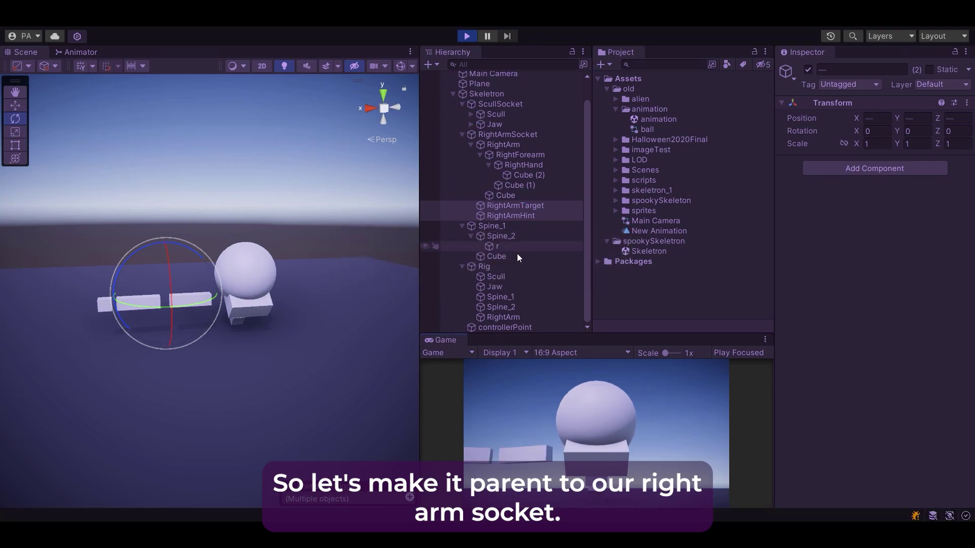
left_click(522, 317)
left_click(525, 327)
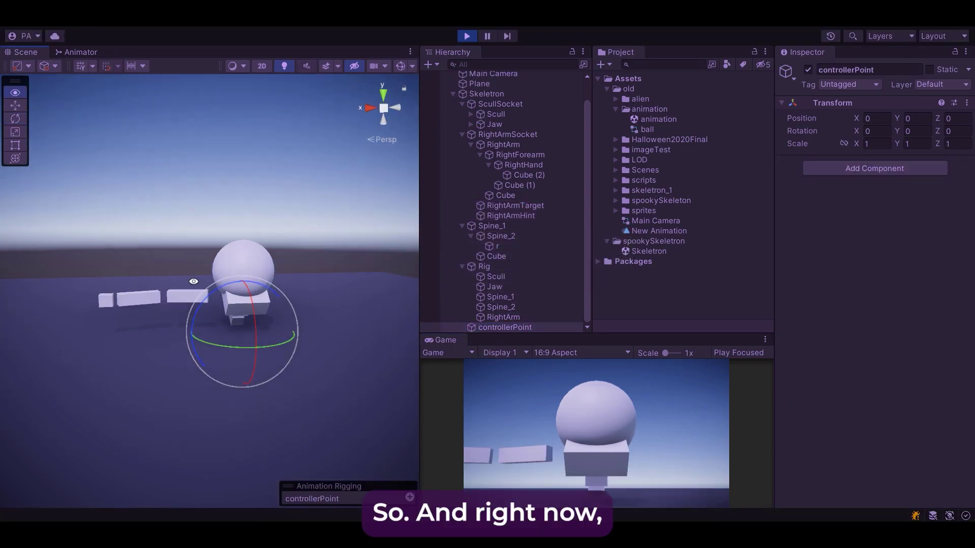
key("w")
left_click_drag(243, 319, 264, 202)
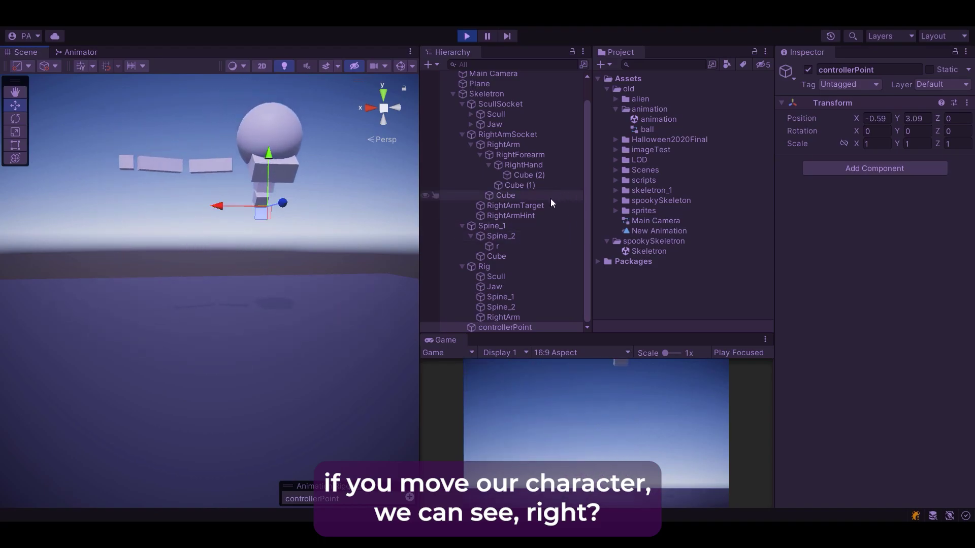
left_click(528, 205)
left_click_drag(120, 132, 189, 230, "alt")
left_click_drag(189, 230, 275, 287, "alt")
key("e")
left_click_drag(274, 287, 329, 274, "alt")
key("w")
left_click(473, 37)
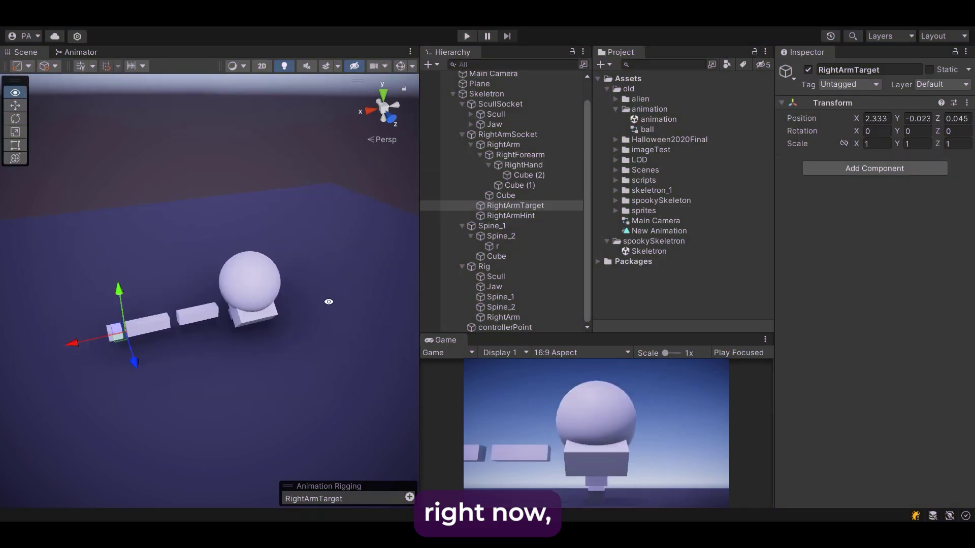
left_click_drag(228, 299, 194, 320, "alt")
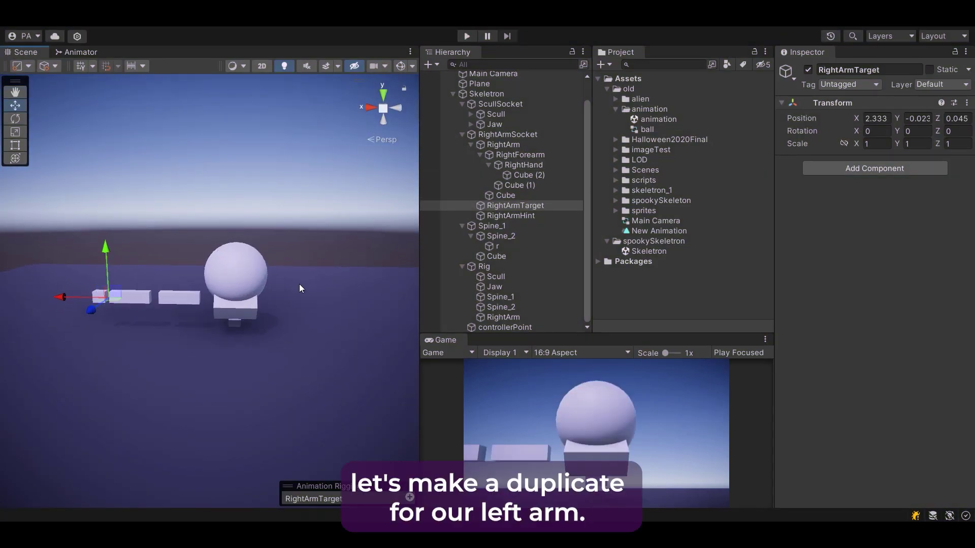
left_click_drag(280, 308, 259, 281, "alt")
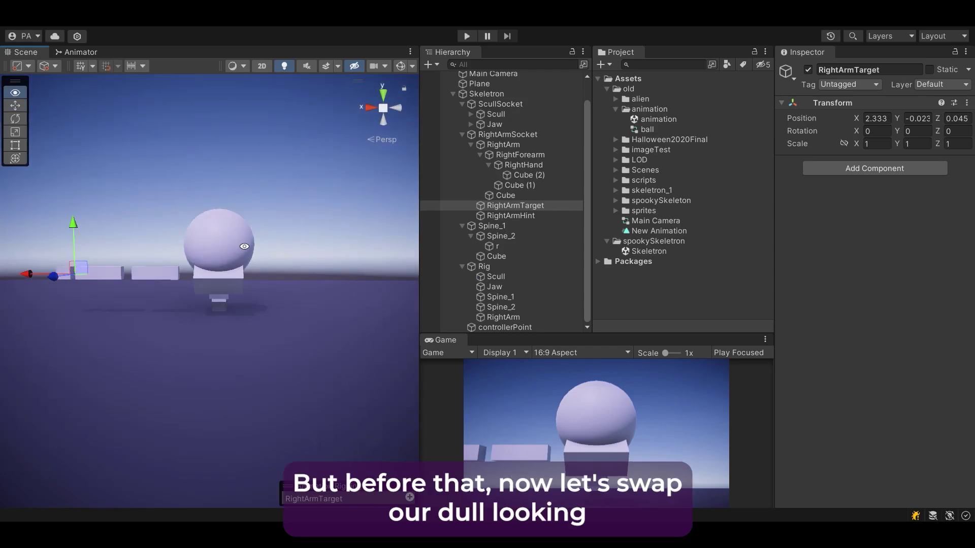
left_click_drag(244, 246, 320, 358, "alt")
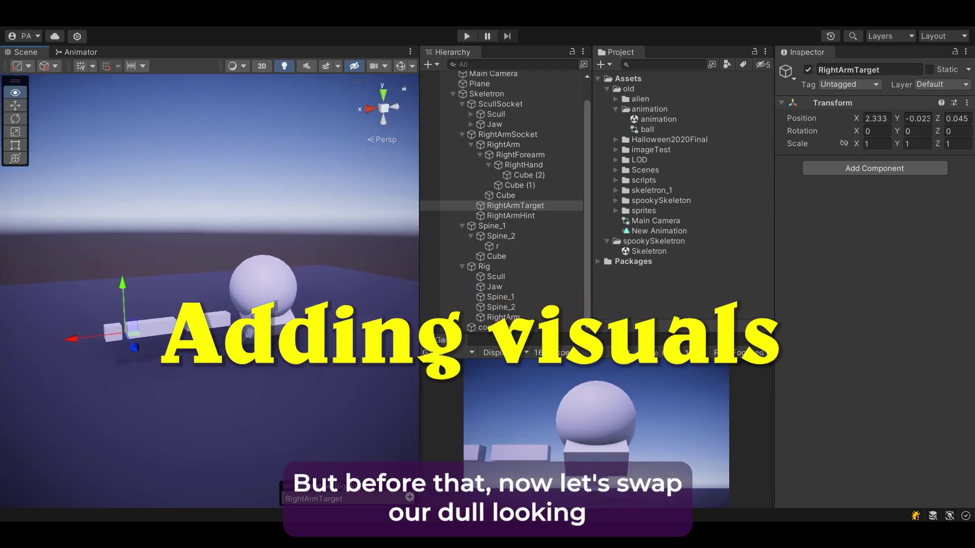
scroll(320, 358, "up", 2)
middle_click_drag(320, 358, 274, 339)
left_click_drag(274, 356, 264, 340, "alt")
middle_click_drag(264, 339, 274, 349)
left_click_drag(261, 366, 287, 351, "alt")
middle_click_drag(324, 355, 276, 345)
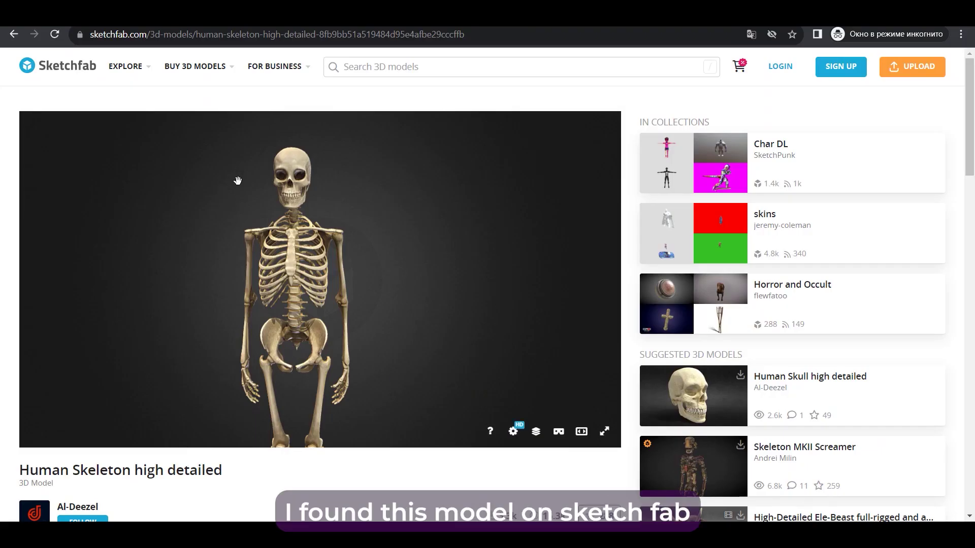
Switch to Sketchfab and examine the Human Skeleton high detailed model's page, creator details and 3D preview
scroll(1, 120, "down", 5)
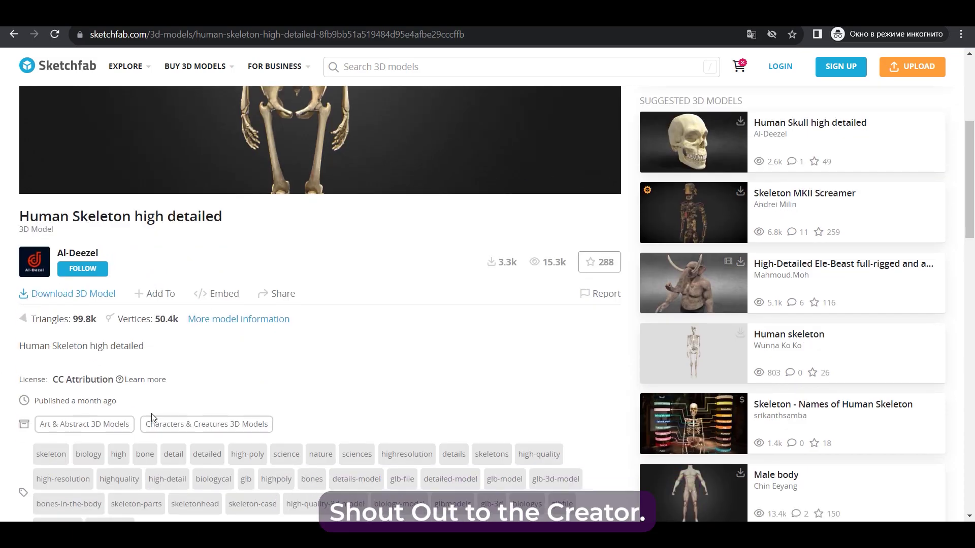
scroll(123, 271, "up", 5)
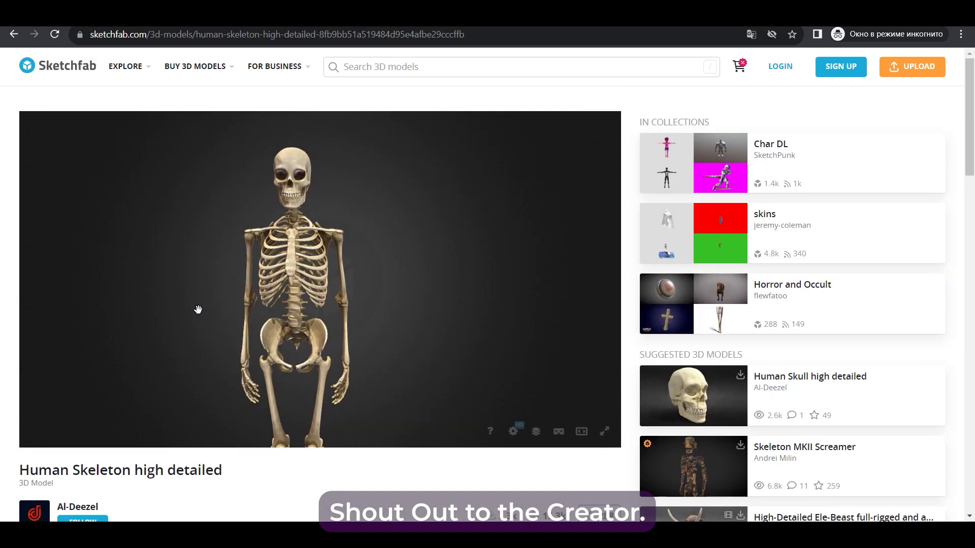
left_click_drag(196, 309, 346, 303)
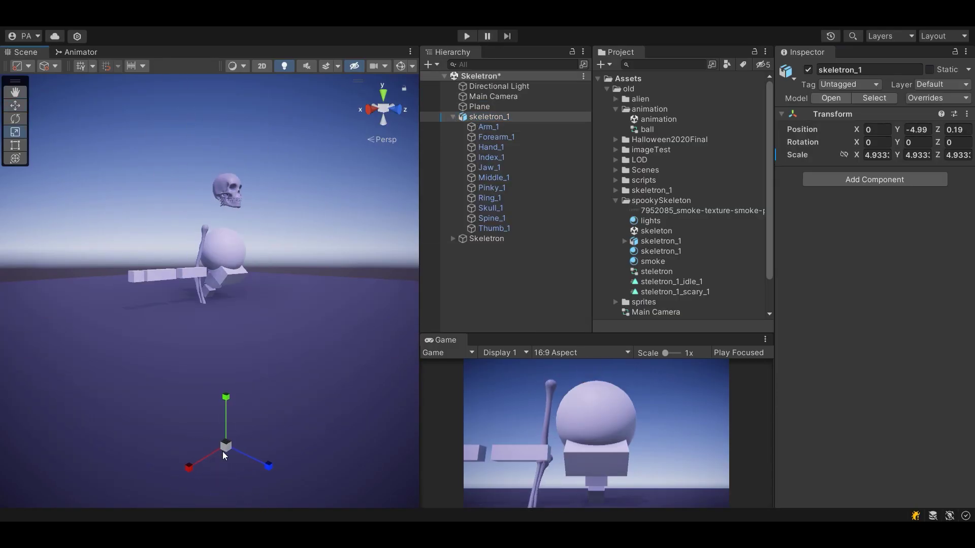
Unpack the skeletron_1 prefab and place Skull_1 under Scull at position 0, 0, 0 in place of the disabled Sphere
right_click(487, 117)
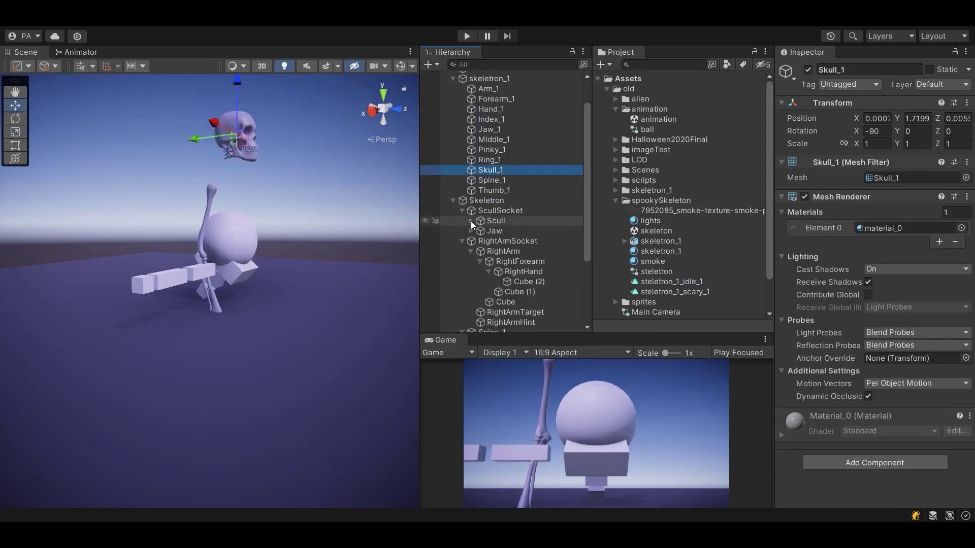
left_click(509, 231)
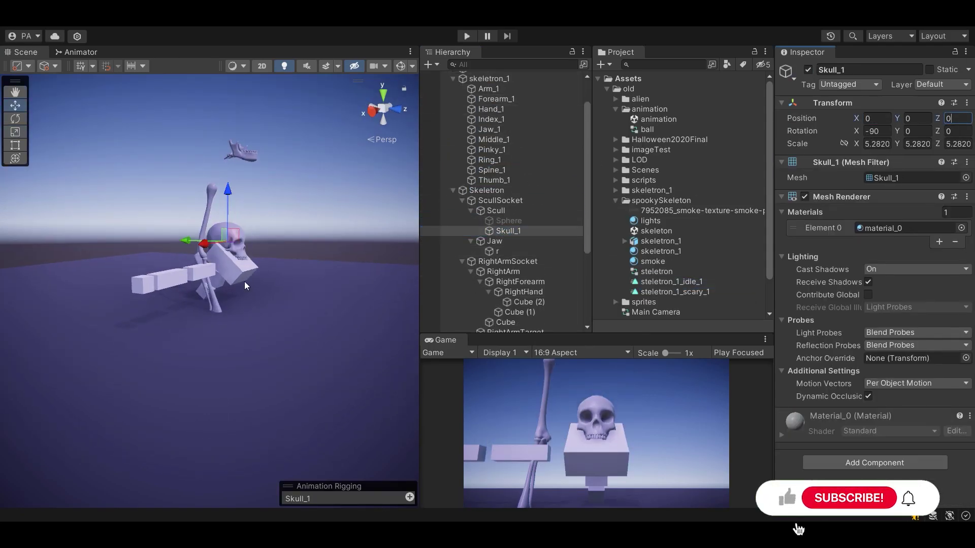
key("f")
scroll(508, 203, "up", 2)
Place Jaw_1 under Jaw in place of the disabled cube r and move the jaw closer to the skull
left_click_drag(486, 167, 516, 292)
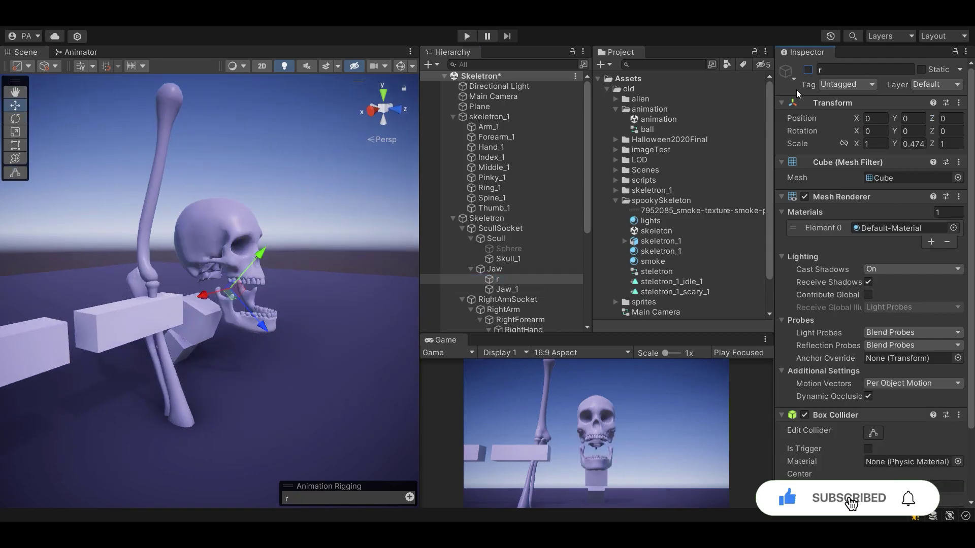
left_click(492, 269)
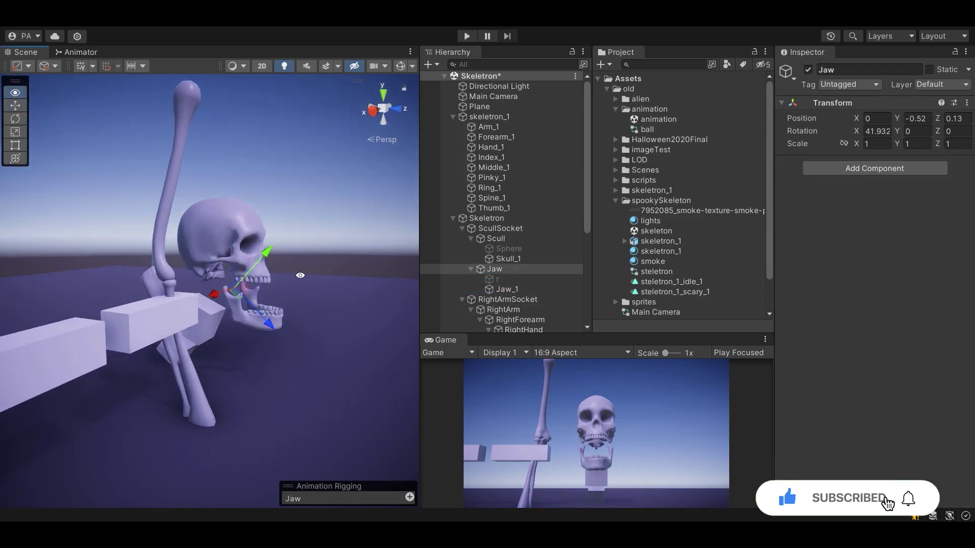
left_click_drag(269, 325, 254, 310)
key("e")
left_click_drag(300, 275, 228, 269, "alt")
key("w")
Place the spine, arm, forearm, hand and finger meshes under their matching rig objects, align them, and disable the placeholder cubes
left_click(500, 208)
left_click_drag(502, 198, 539, 293)
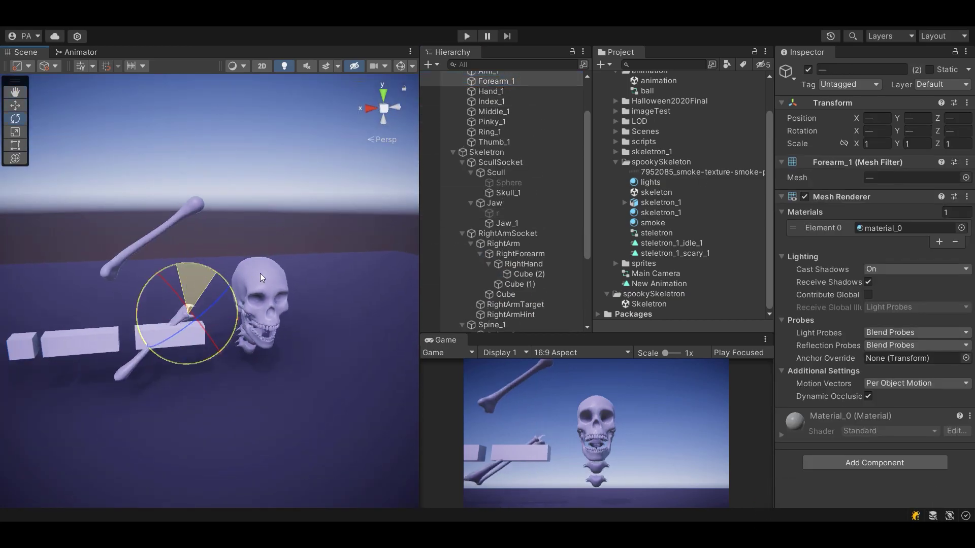
left_click(23, 66)
left_click(40, 81)
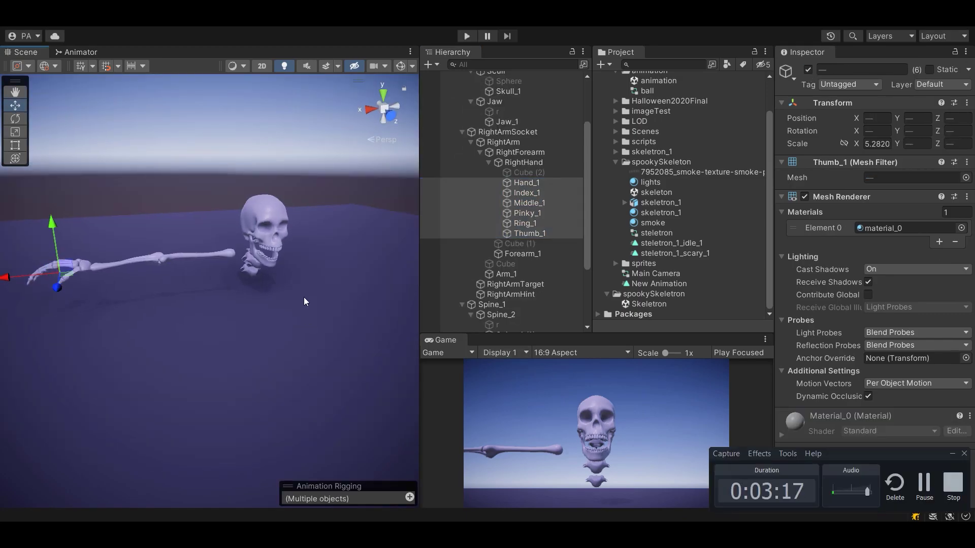
left_click_drag(305, 301, 288, 305, "alt")
middle_click_drag(309, 291, 350, 348)
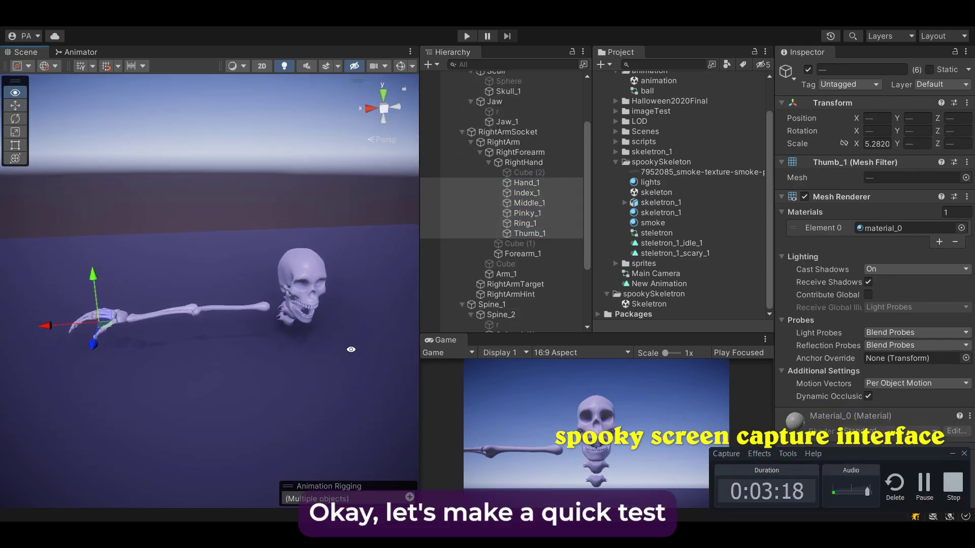
Run the scene and move controllerPoint to about X -0.38, Y 0.22 to test how the skeleton follows
left_click_drag(351, 348, 300, 322, "alt")
middle_click_drag(300, 322, 273, 292)
left_click(466, 35)
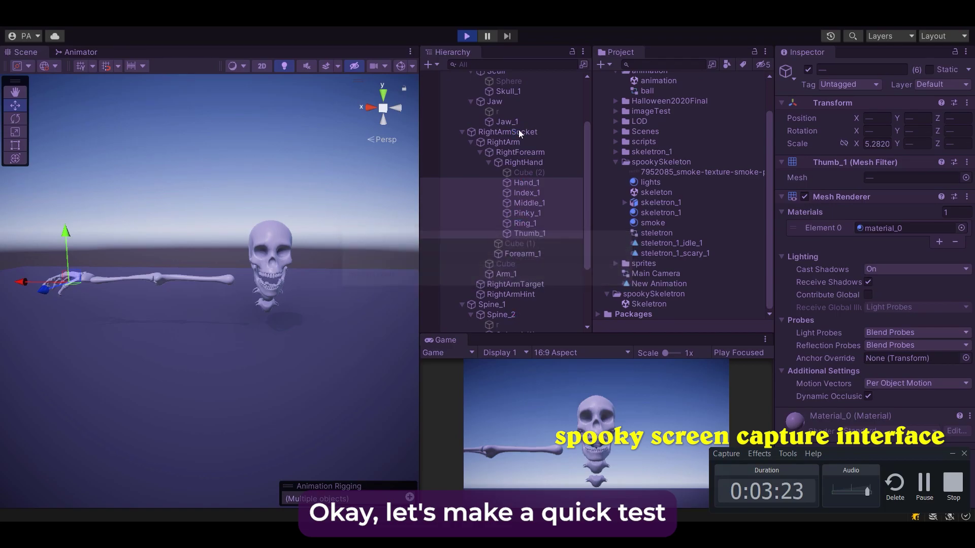
scroll(537, 264, "down", 4)
left_click(526, 326)
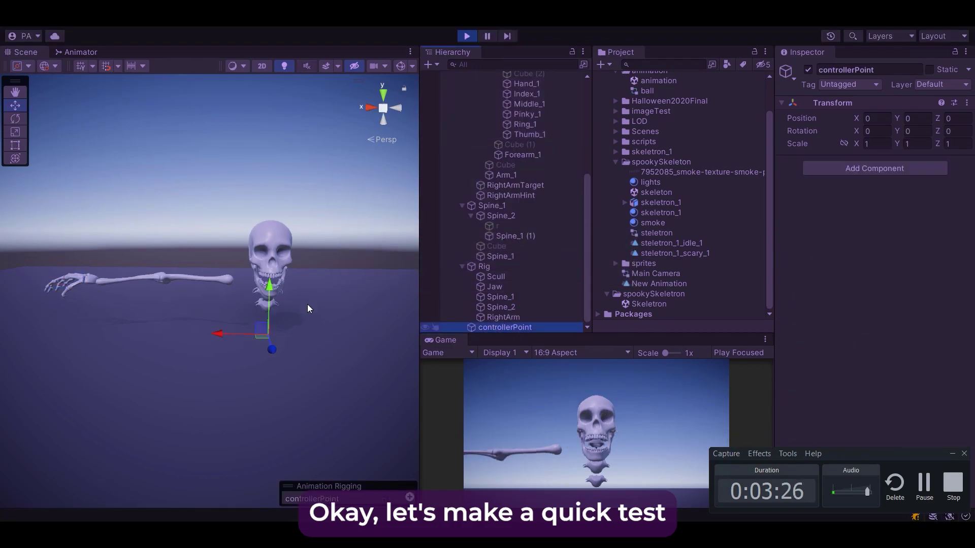
left_click_drag(264, 332, 292, 316)
left_click_drag(208, 304, 214, 339, "alt")
scroll(539, 243, "down", 3)
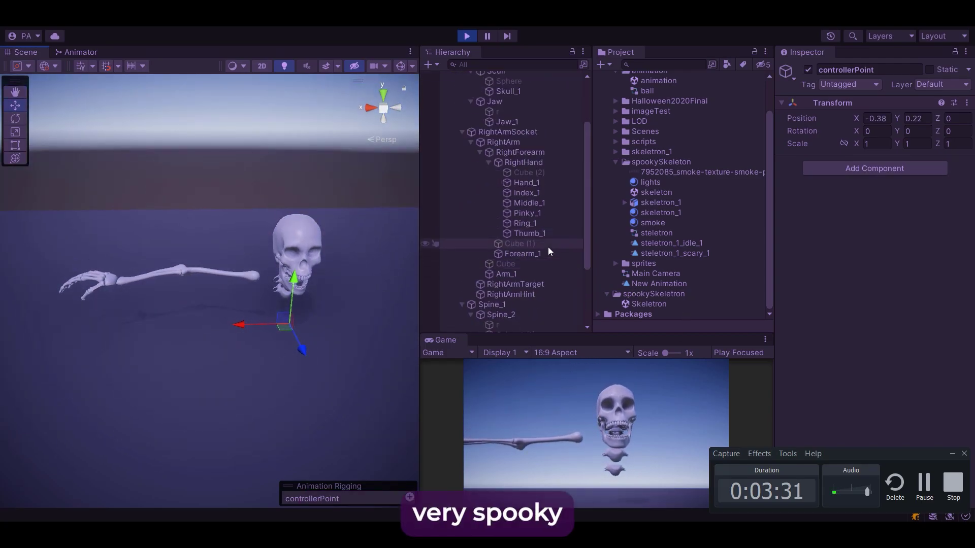
Move RightArmTarget inward to test the right arm's inverse kinematics, and end the play test
scroll(534, 263, "down", 4)
left_click(516, 185)
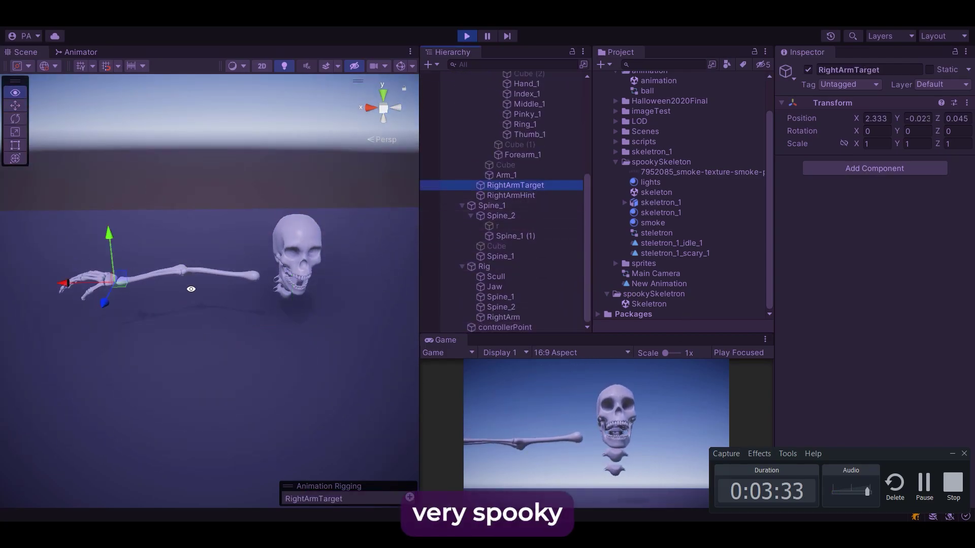
key("f")
left_click_drag(118, 308, 231, 314)
left_click_drag(279, 219, 292, 200, "alt")
left_click(467, 36)
left_click_drag(286, 325, 278, 277, "alt")
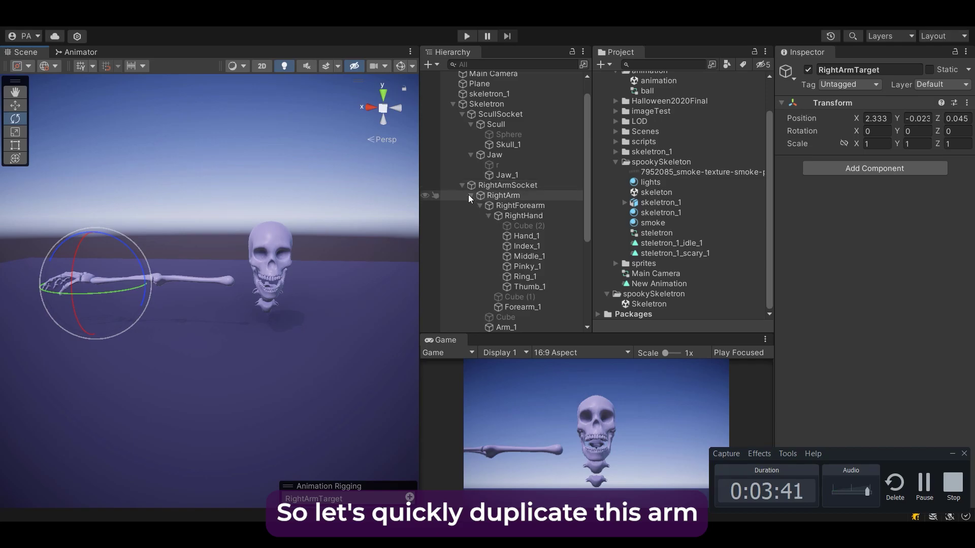
Duplicate RightArmSocket and rename the copy LeftArmSocket
middle_click_drag(292, 281, 263, 293)
left_click(535, 185)
key("ctrl+d")
key("w")
left_click(497, 327)
left_click_drag(497, 327, 468, 328)
type("Left")
key("Return")
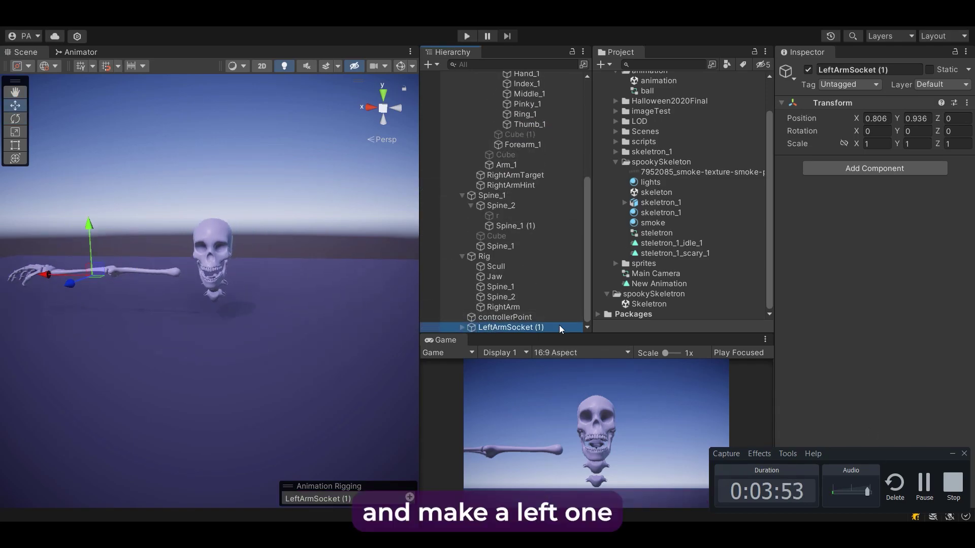
left_click(559, 327)
key("BackSpace")
key("BackSpace")
key("BackSpace")
key("BackSpace")
Rename the Right-prefixed objects inside LeftArmSocket to LeftArm, LeftArmTarget, LeftArmHint, LeftForearm and LeftHand
left_click(462, 328)
scroll(470, 329, "down", 2)
left_click(502, 308)
left_click(502, 308)
type("Left")
left_click(502, 321)
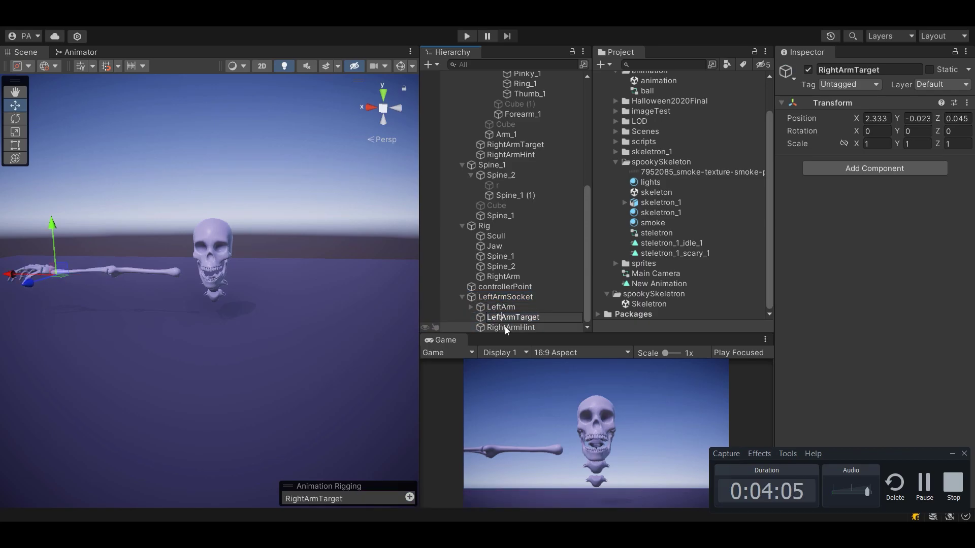
left_click(471, 306)
double_click(516, 287)
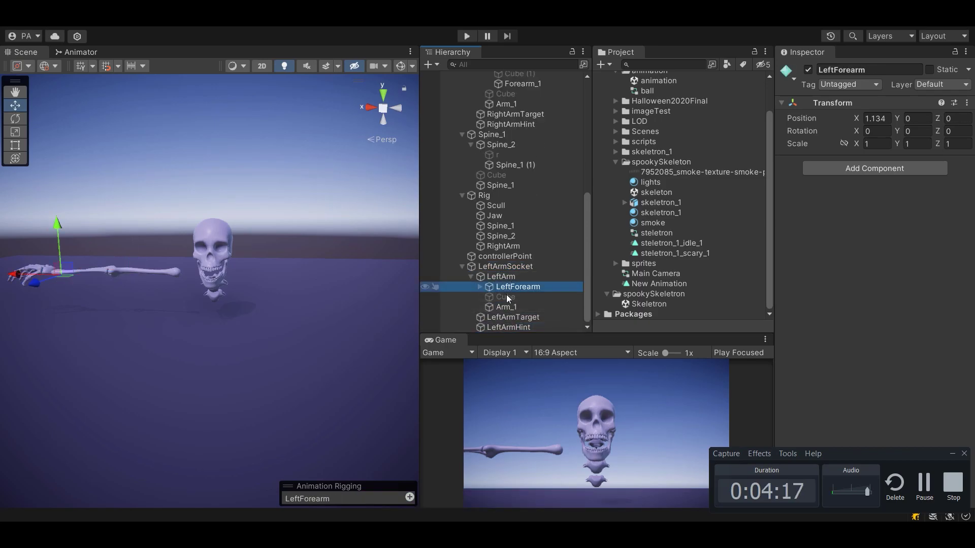
left_click(479, 287)
left_click_drag(521, 297, 490, 295)
type("Left")
key("Return")
scroll(471, 278, "down", 2)
Mirror LeftArmSocket by setting its X scale to -1
left_click(496, 236)
left_click(876, 144)
type("-1")
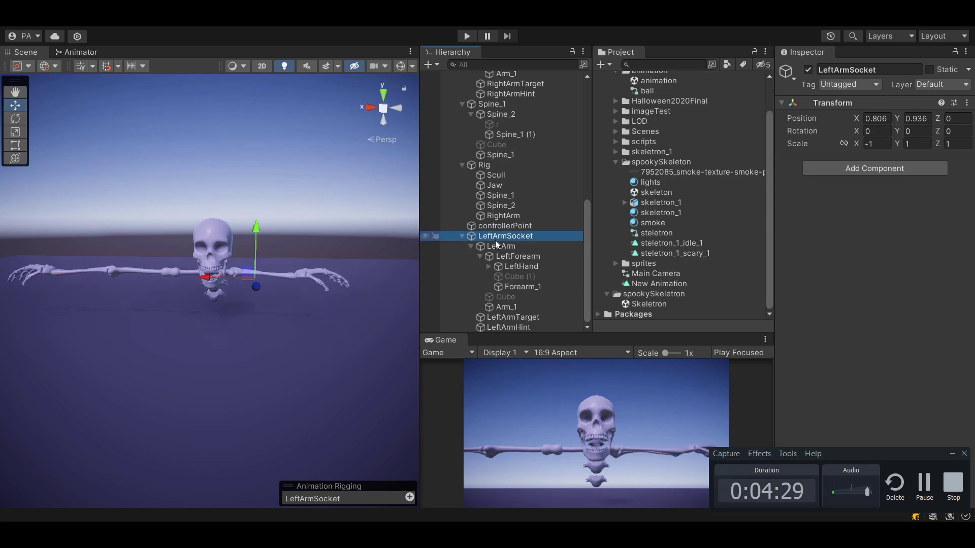
Place LeftArmSocket on the opposite side of the skull by setting its X position to -0.806
left_click_drag(204, 277, 274, 278)
left_click(22, 66)
left_click(31, 93)
scroll(522, 203, "up", 4)
left_click(513, 86)
scroll(517, 198, "down", 3)
left_click(508, 274)
left_click(887, 118)
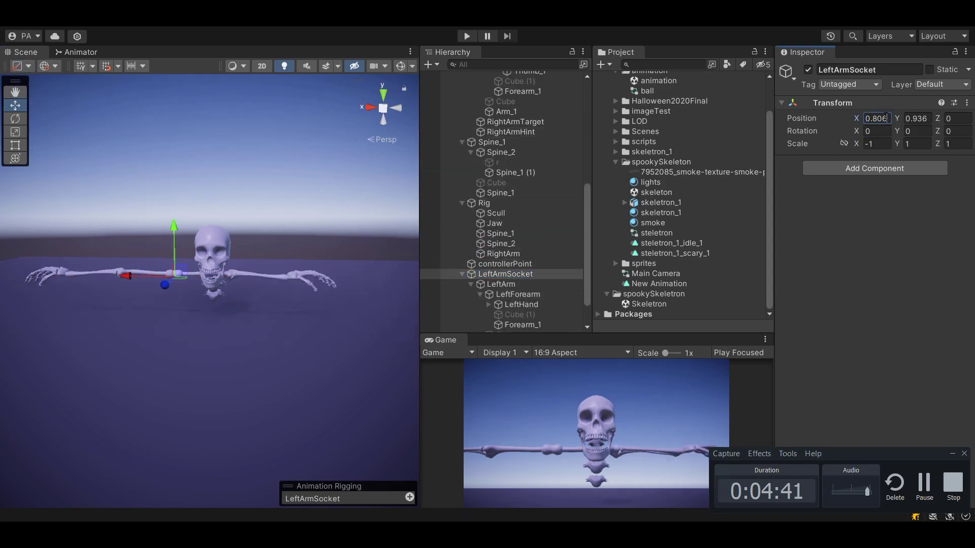
key("Home")
type("-")
key("Return")
Duplicate the RightArm constraint object under Rig and rename the copy LeftArm
scroll(532, 320, "down", 2)
left_click(502, 216)
key("ctrl+d")
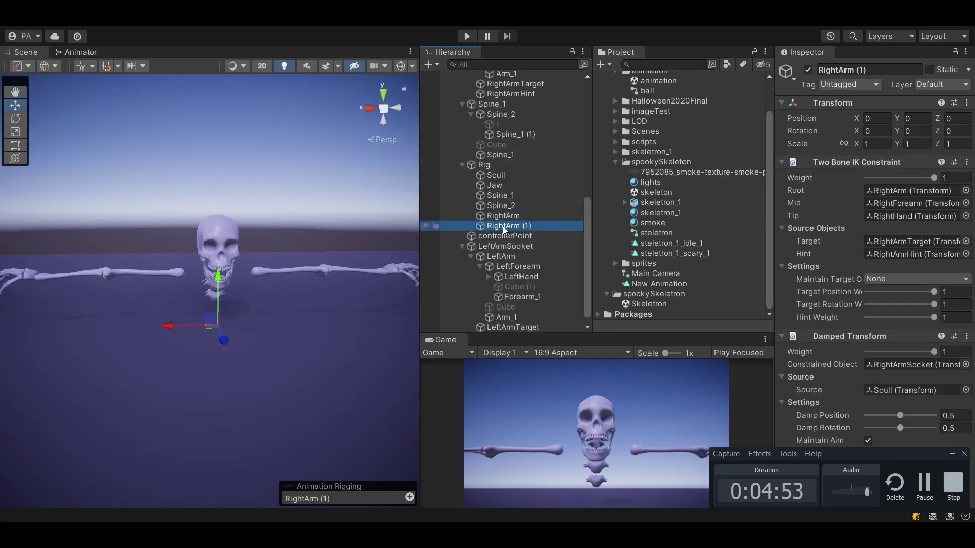
key("BackSpace")
key("BackSpace")
key("BackSpace")
key("BackSpace")
key("Return")
Assign LeftArm, LeftForearm, LeftHand, LeftArmTarget and LeftArmHint to the copy's Two Bone IK Constraint, and LeftArmSocket as its Damped Transform's constrained object
scroll(513, 253, "down", 1)
left_click_drag(501, 247, 914, 192)
left_click_drag(517, 256, 914, 217)
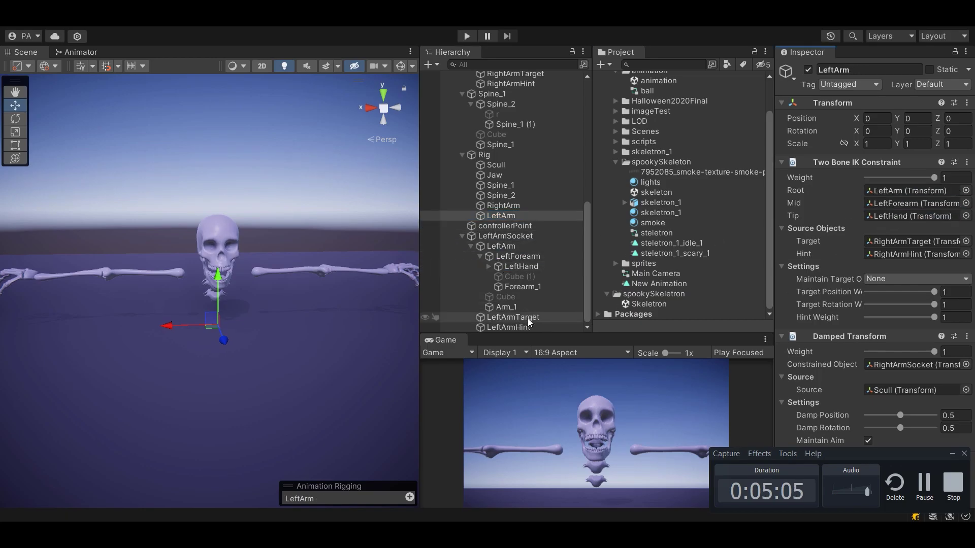
left_click_drag(523, 319, 909, 241)
left_click_drag(510, 327, 908, 254)
left_click_drag(505, 235, 911, 365)
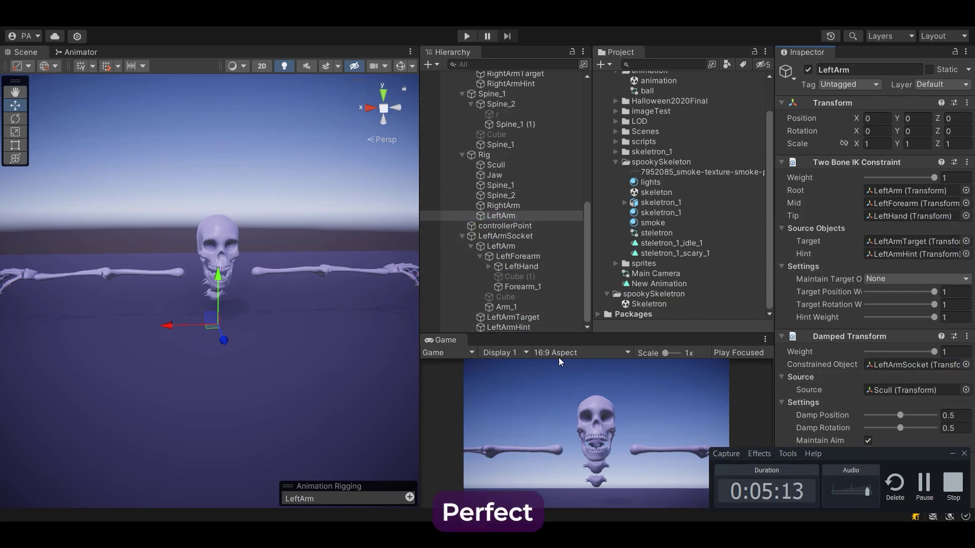
Run the scene, test the rig by moving controllerPoint and LeftArmTarget, and end the play test
key("ctrl+p")
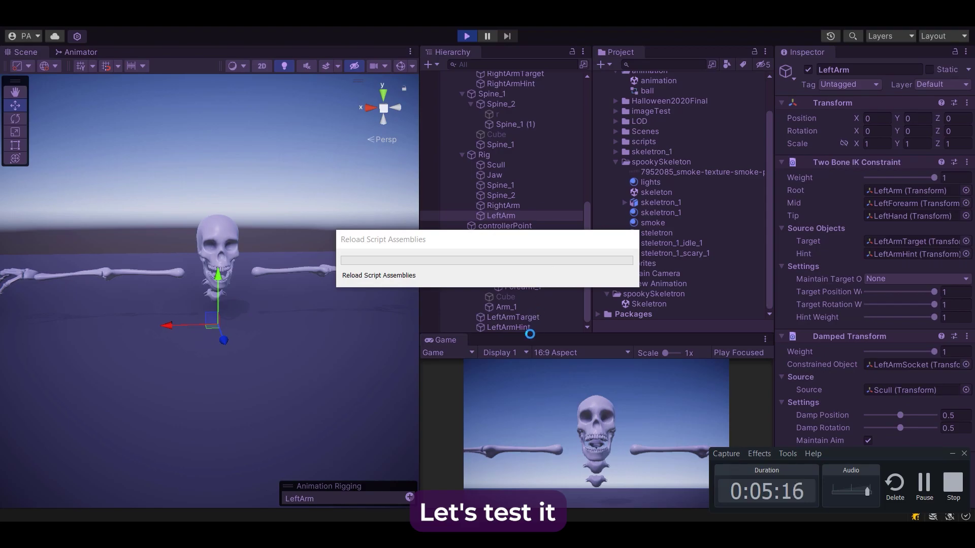
left_click(519, 225)
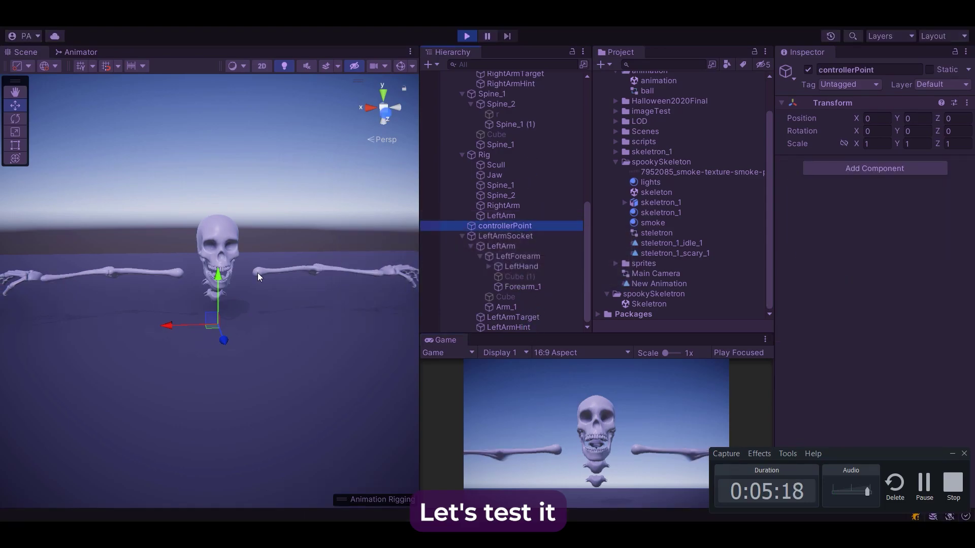
left_click_drag(198, 320, 259, 277)
left_click(505, 319)
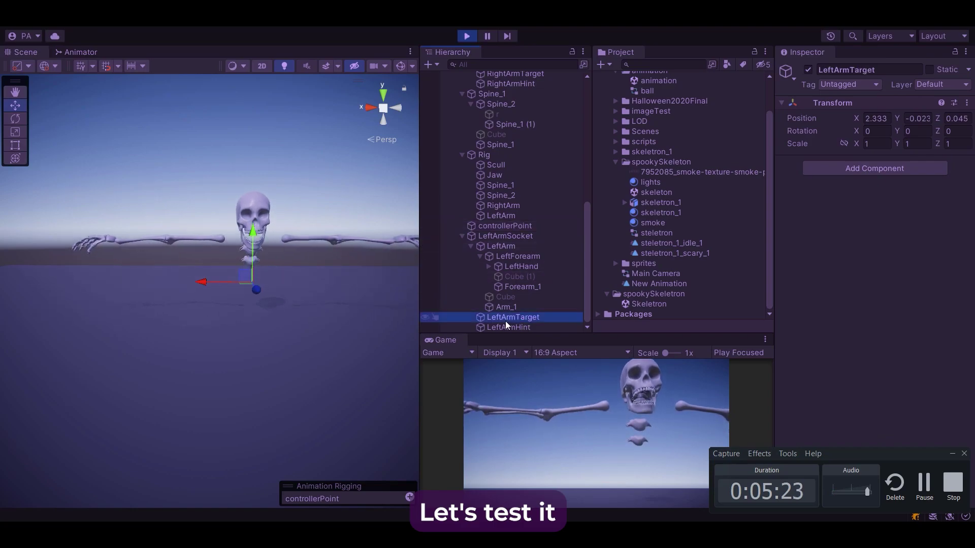
left_click_drag(363, 218, 337, 275, "alt")
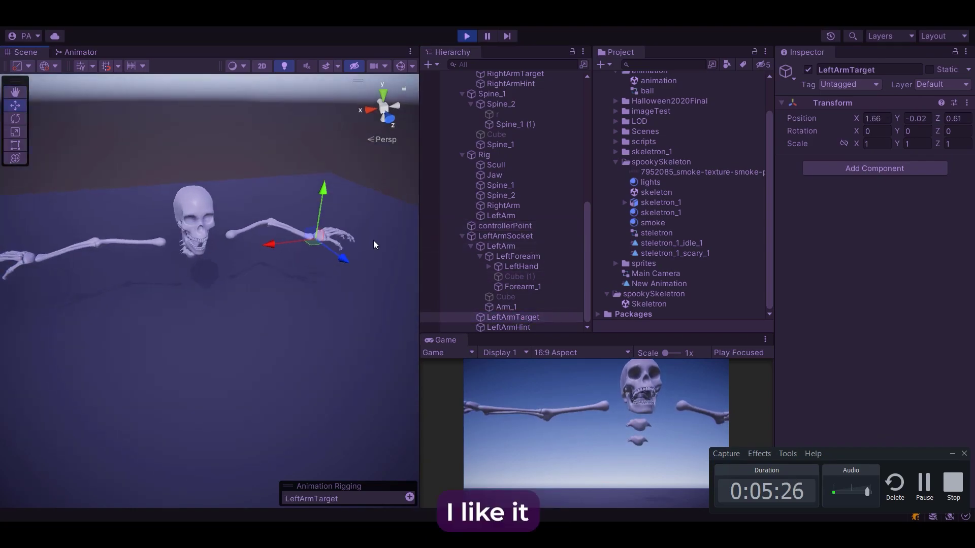
key("ctrl+p")
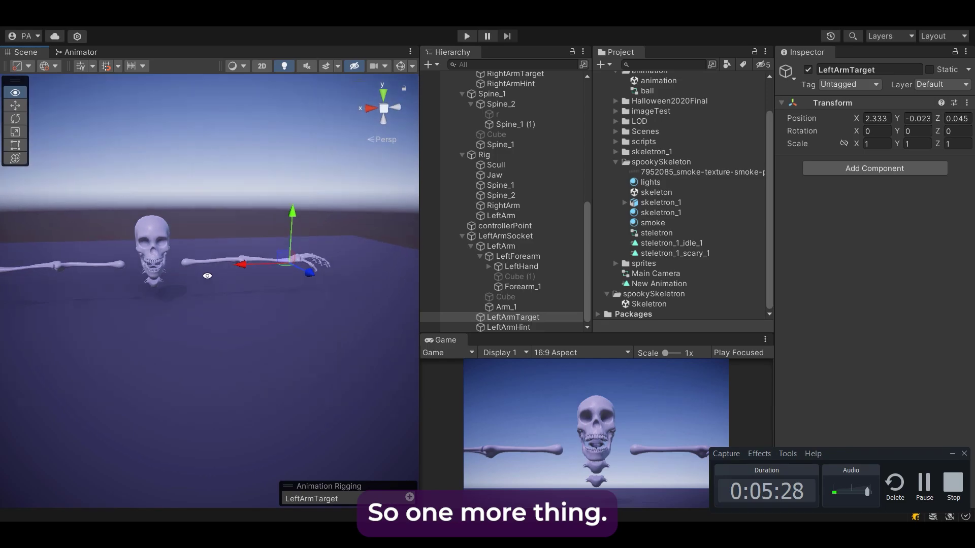
Add an Animation window and dock it below the Scene view
left_click_drag(340, 281, 345, 302, "alt")
scroll(532, 217, "up", 10)
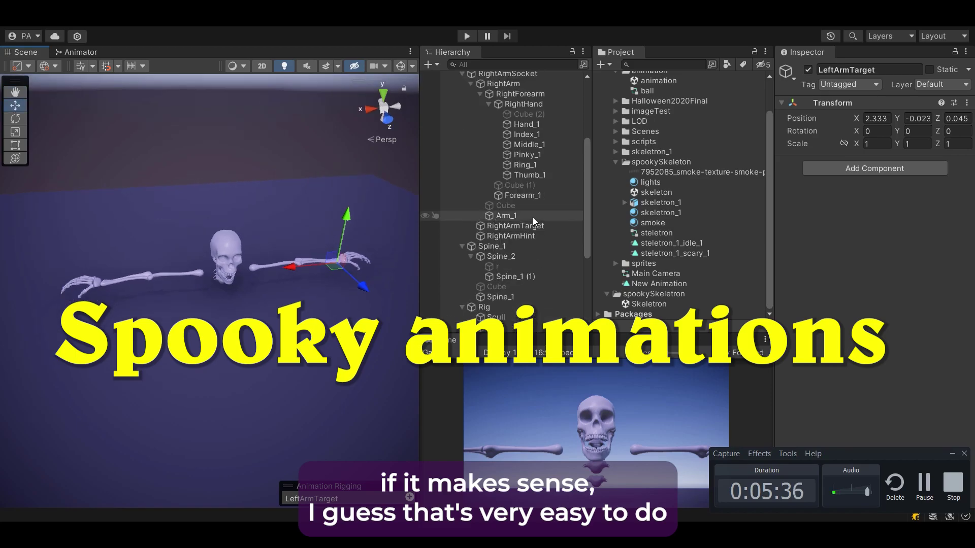
right_click(32, 51)
mouse_move(142, 98)
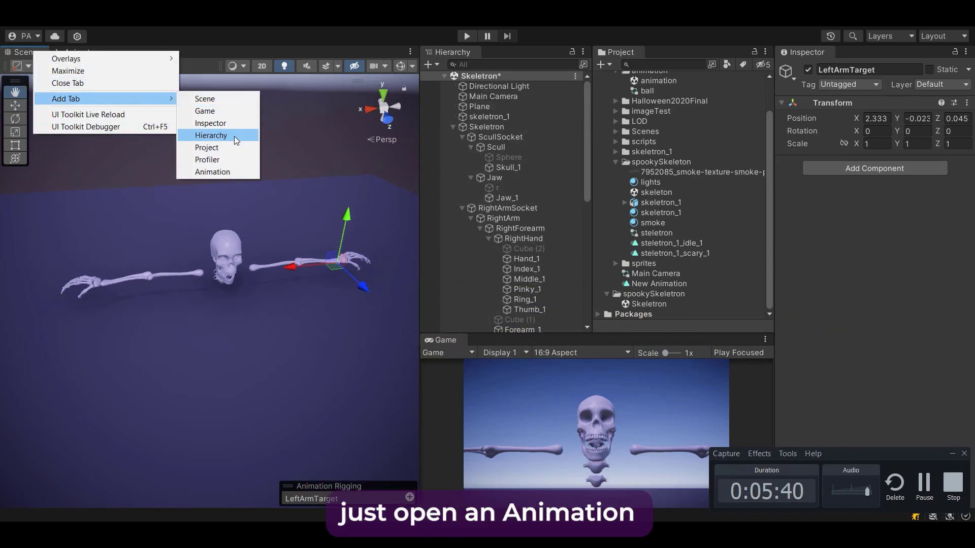
left_click(225, 172)
left_click_drag(131, 51, 212, 367)
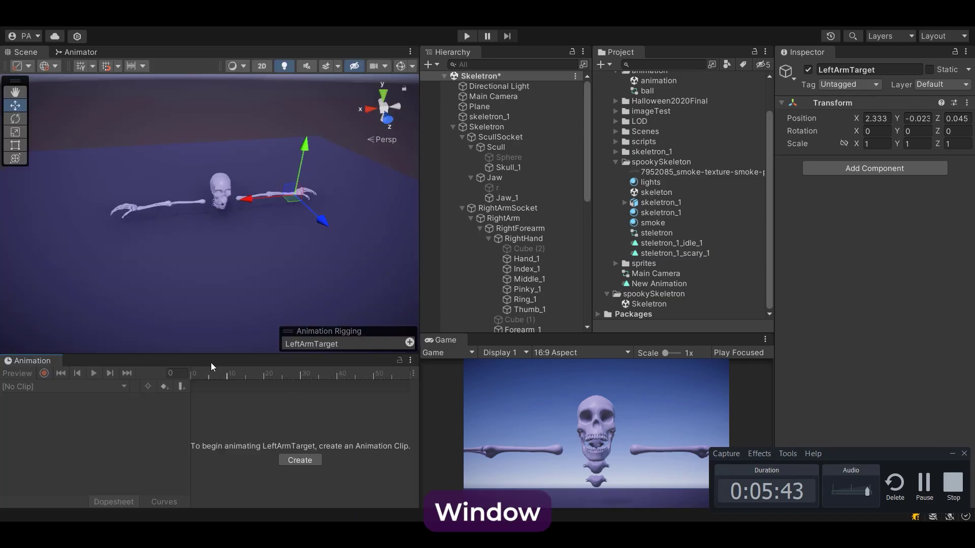
Create an animation clip for Skeletron and save it as skeletron_1_fly_1.anim in the Assets folder
left_click(487, 126)
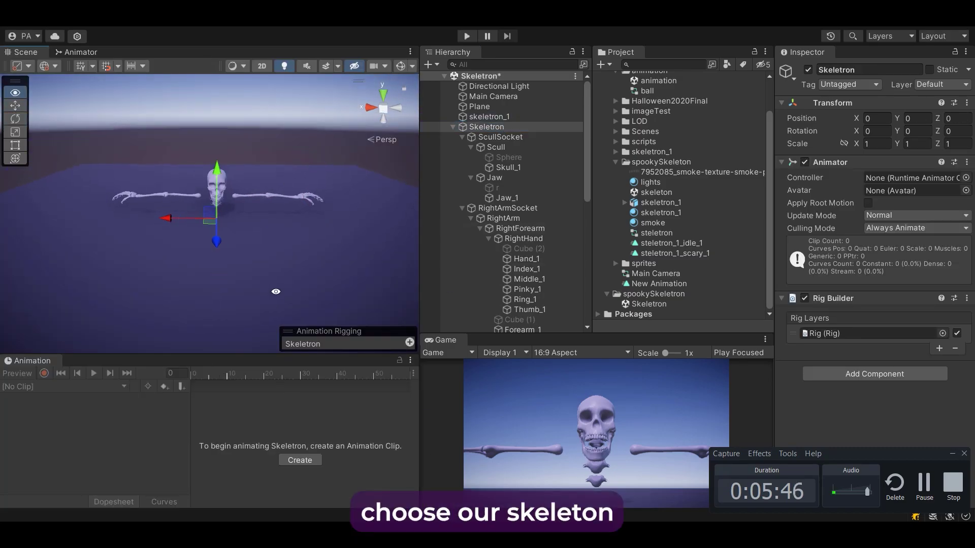
left_click(300, 460)
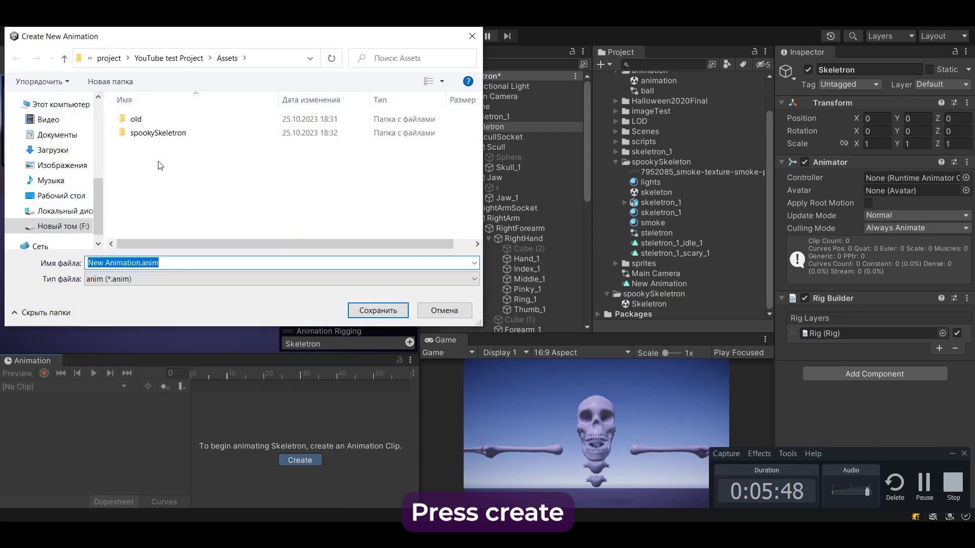
left_click_drag(142, 264, 34, 262)
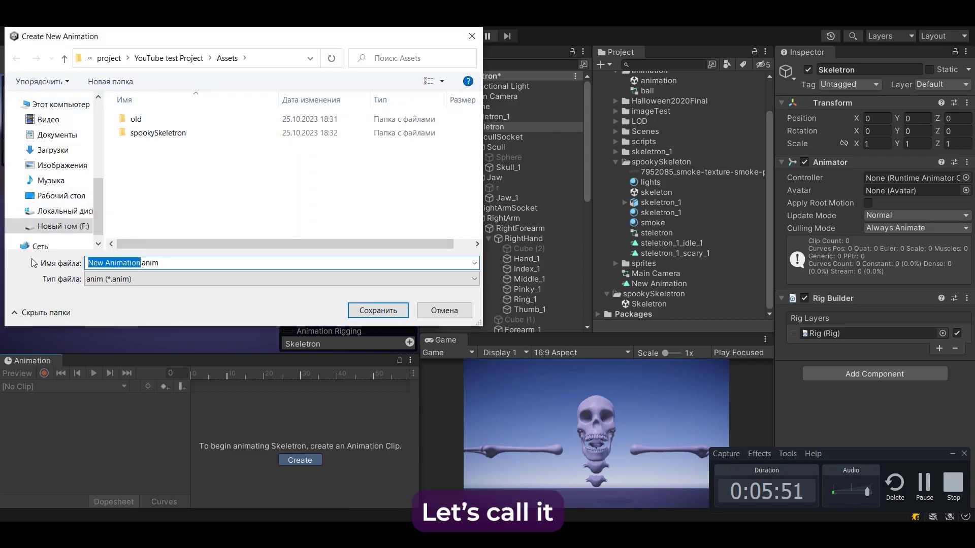
type("fly")
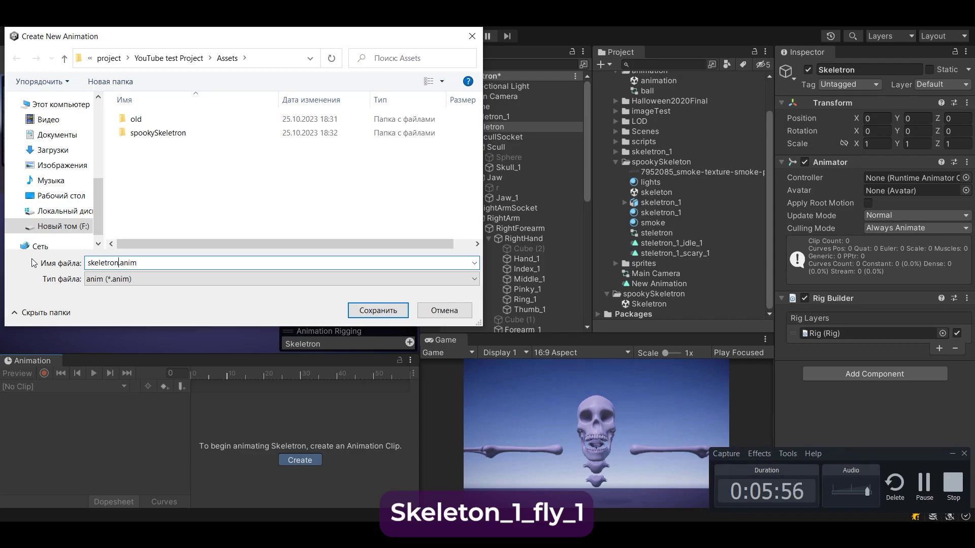
type("skeletron_1_fly_1")
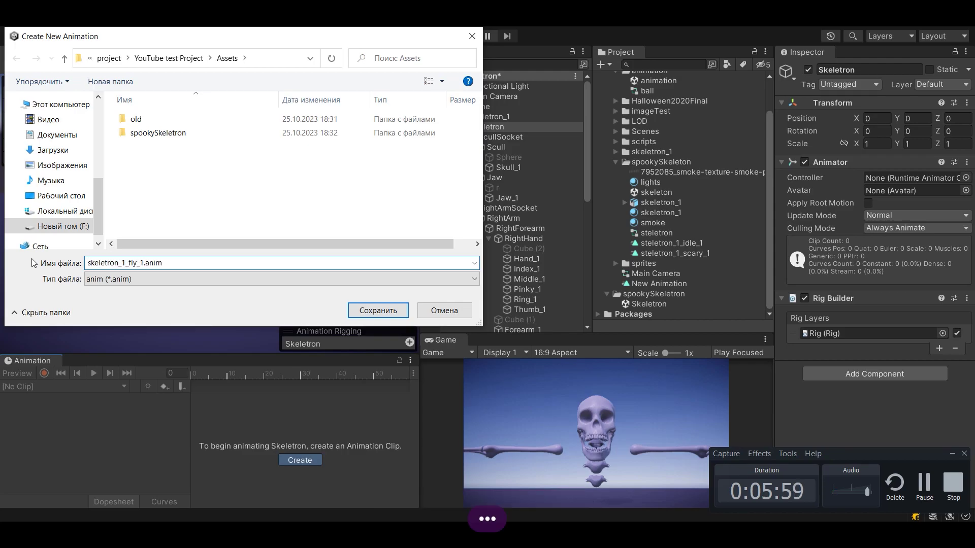
key("Return")
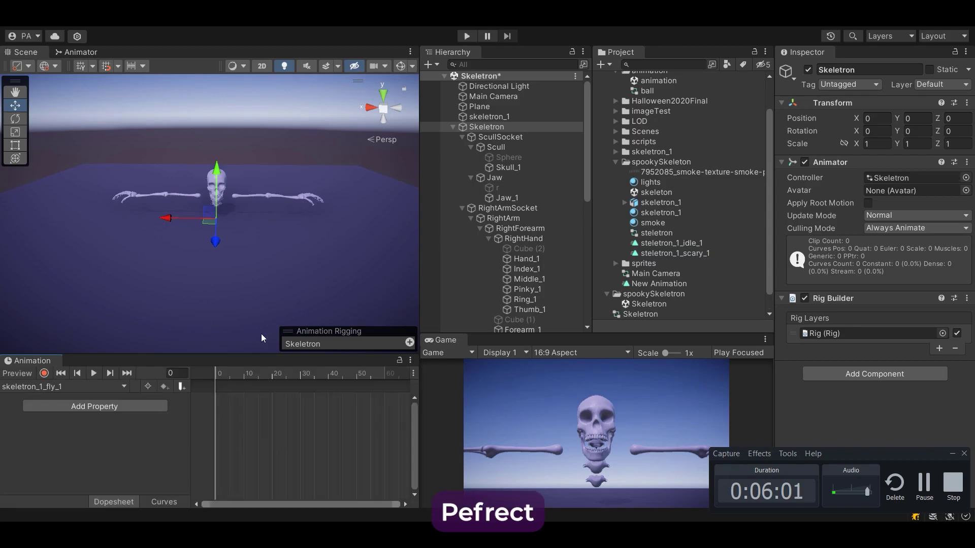
Start keyframe recording for the skeletron_1_fly_1 clip
left_click(45, 373)
left_click_drag(370, 256, 373, 226, "alt")
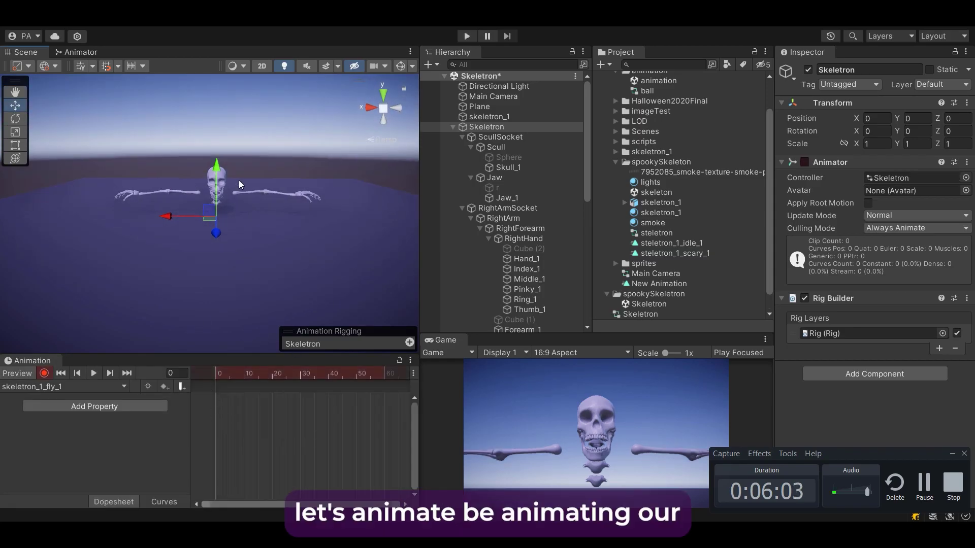
scroll(374, 221, "up", 5)
middle_click_drag(377, 217, 376, 249)
scroll(555, 236, "down", 7)
scroll(516, 139, "up", 7)
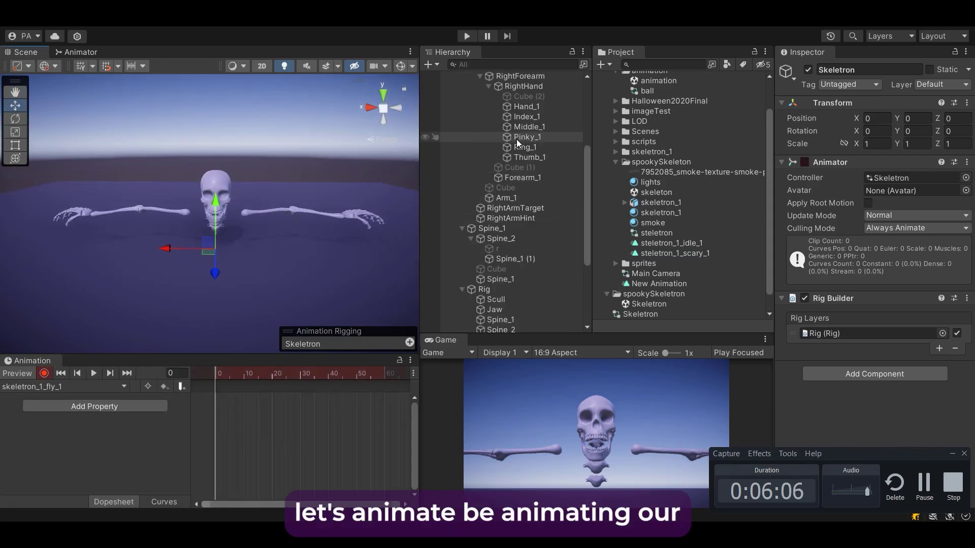
Collapse the RightHand, RightArm, Spine_1 and Rig branches in the hierarchy and select RightArmHint
scroll(498, 206, "down", 3)
left_click(480, 123)
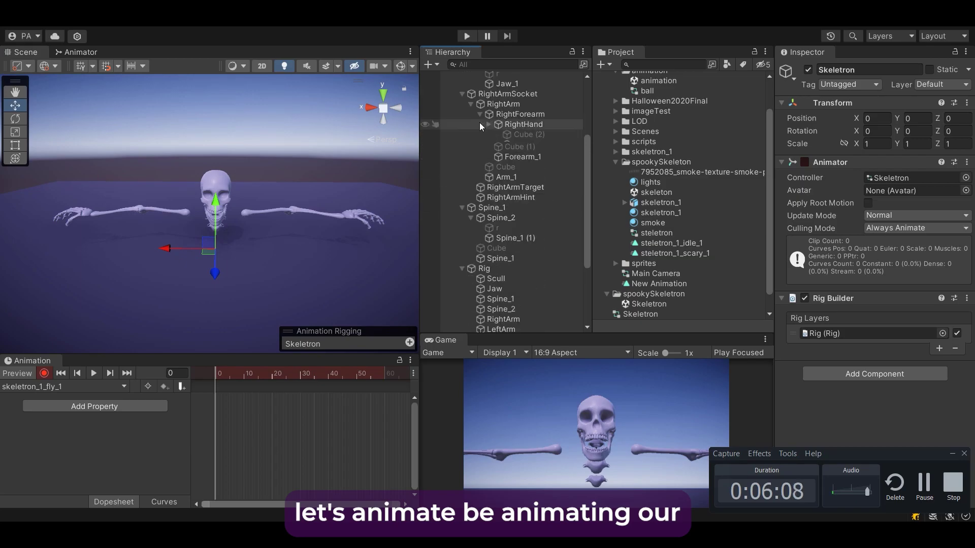
left_click(467, 104)
left_click(468, 105)
left_click(487, 124)
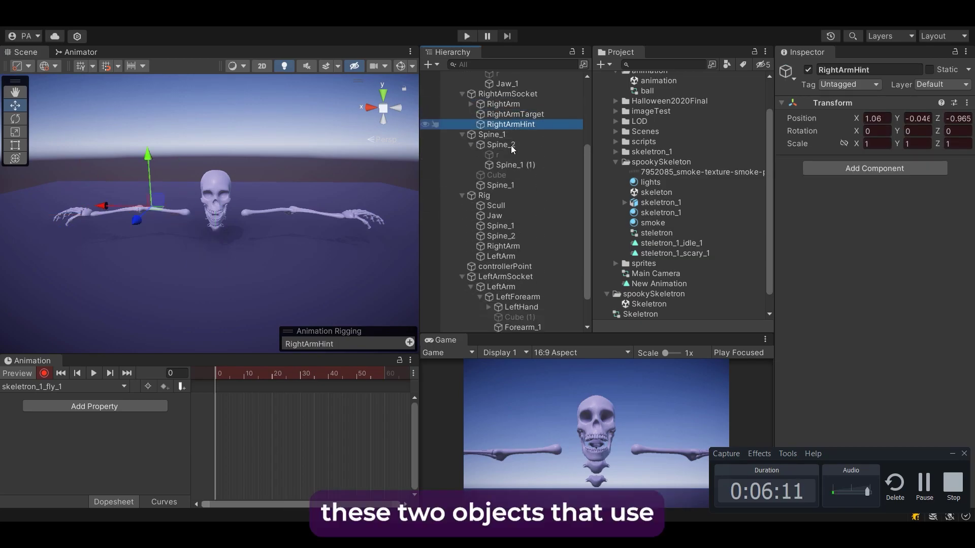
scroll(475, 161, "down", 2)
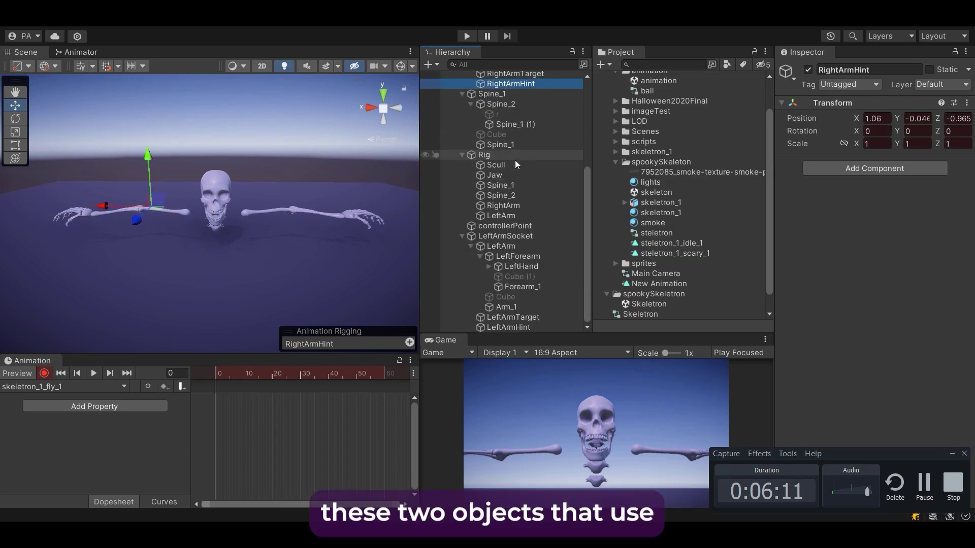
left_click(461, 94)
left_click(462, 155)
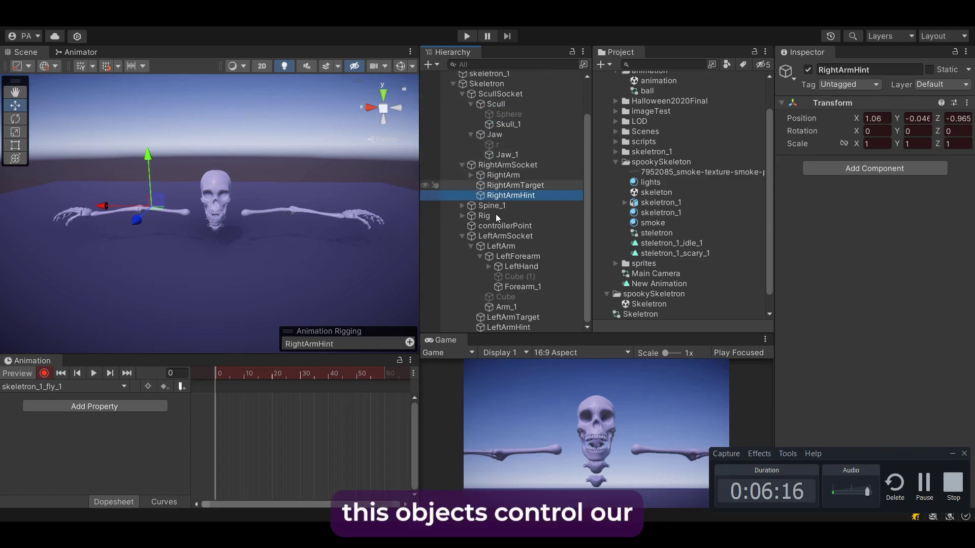
left_click_drag(307, 205, 213, 239, "alt")
left_click_drag(374, 250, 304, 151, "alt")
left_click_drag(312, 229, 345, 264, "alt")
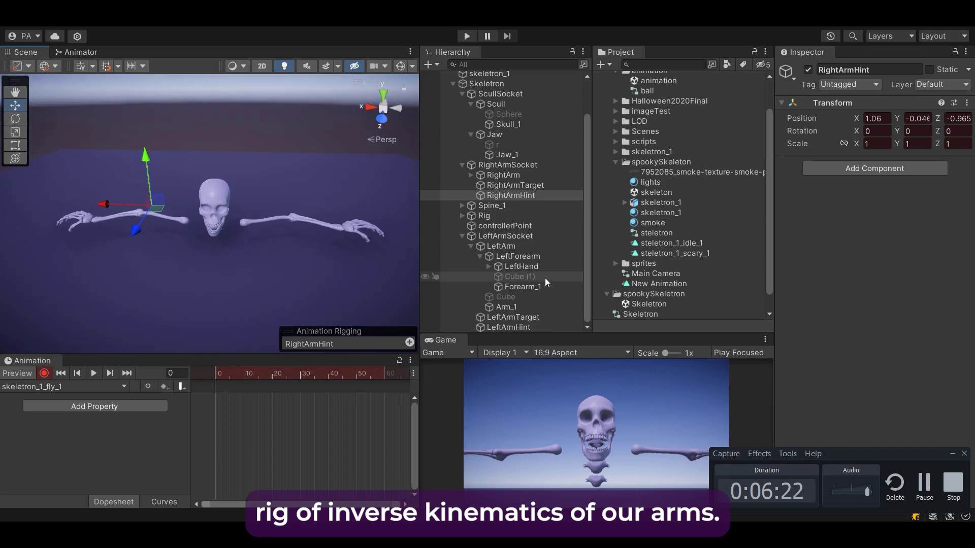
Collapse the LeftArm branch under LeftArmSocket and inspect LeftArmTarget and LeftArmHint
left_click(466, 238)
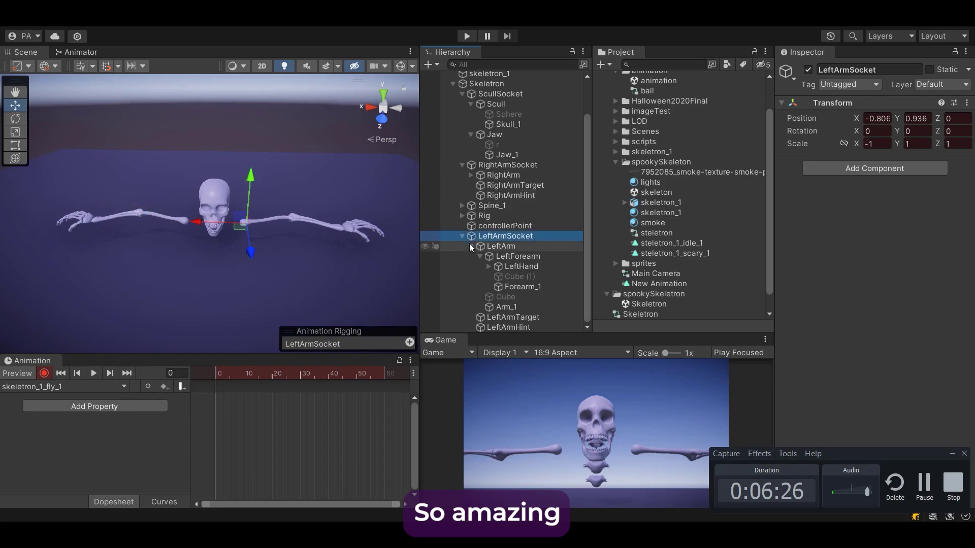
left_click(471, 247)
left_click(539, 301)
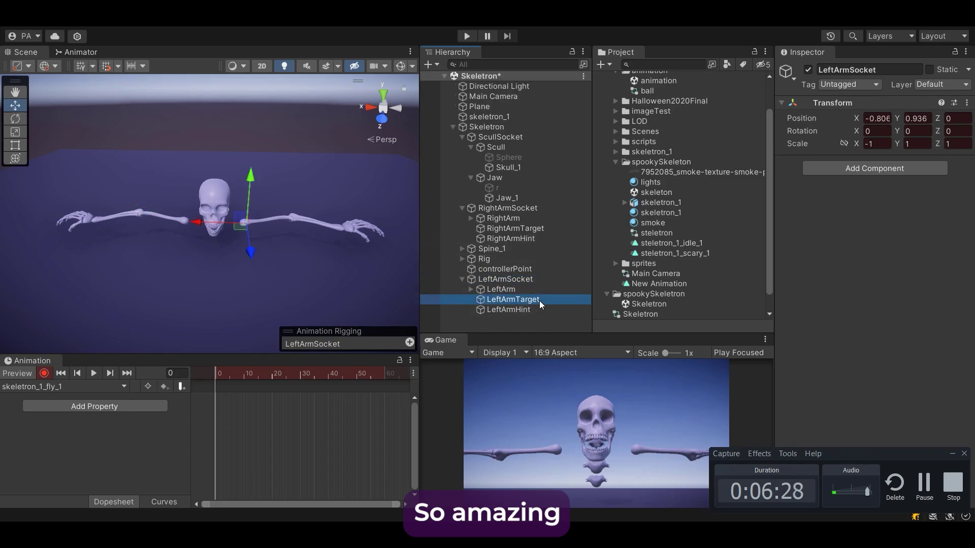
left_click_drag(148, 276, 155, 229, "alt")
left_click(542, 308)
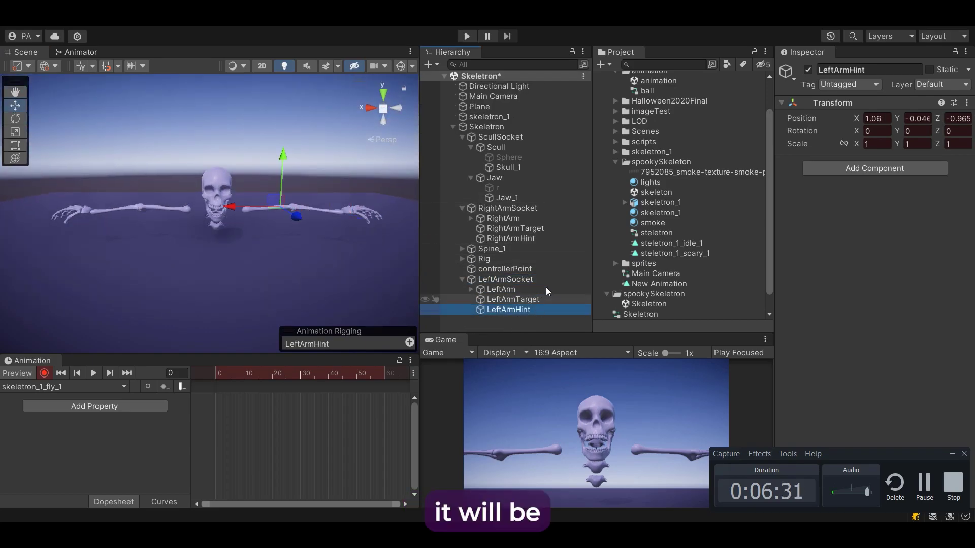
Select RightArmTarget and LeftArmTarget together and key them raised to about Y 0.81 at frame 45
left_click(543, 229)
left_click(542, 299)
left_click(542, 230, "ctrl")
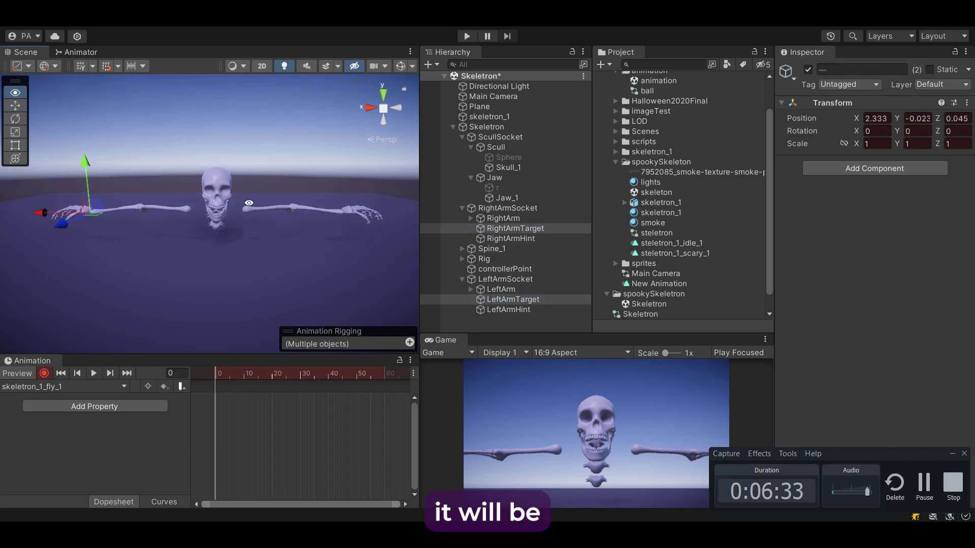
left_click_drag(249, 203, 249, 196, "alt")
left_click_drag(91, 184, 57, 195)
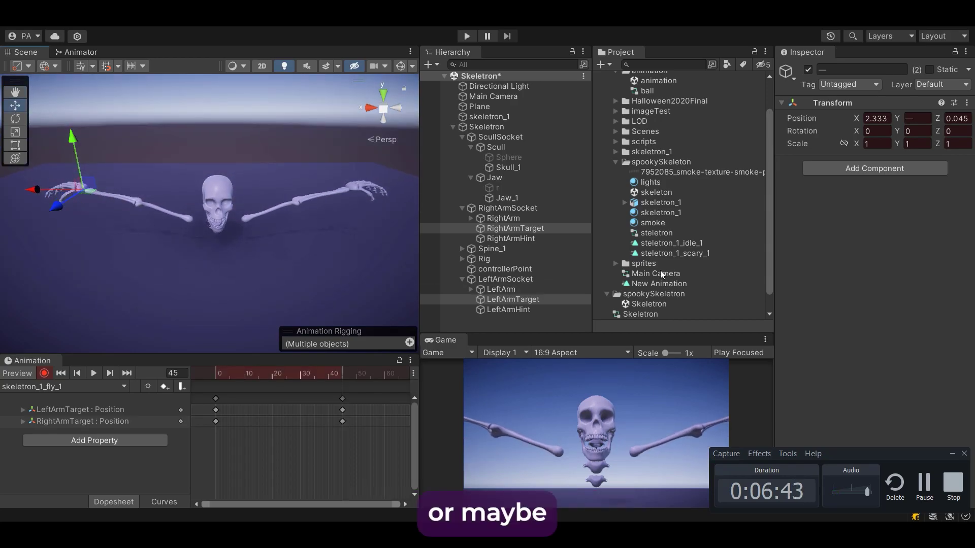
At frame 45, move RightArmTarget inward to about X 1.65 and LeftArmTarget inward to about X 1.57
left_click(515, 229)
left_click_drag(66, 192, 98, 194)
left_click_drag(100, 195, 104, 223, "alt")
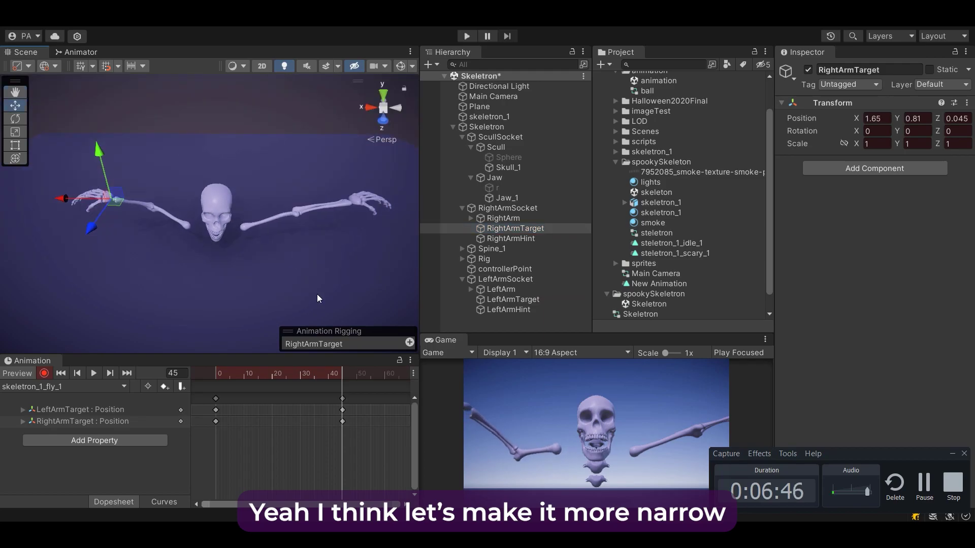
left_click(518, 299)
mouse_move(276, 215)
left_mouse_down("alt")
mouse_move(314, 222)
mouse_move(285, 221)
left_mouse_up("alt")
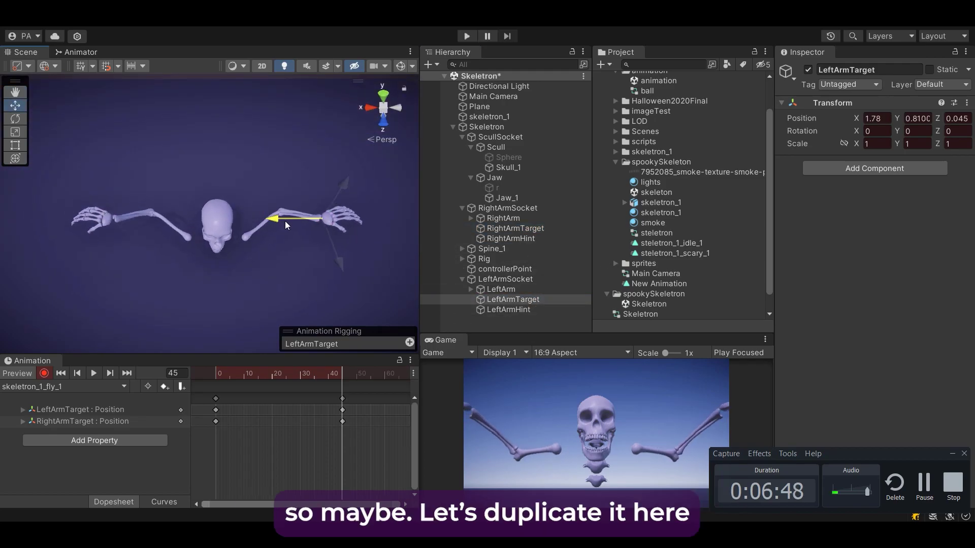
Copy the frame 45 keyframes of both arm targets and paste them at frame 0
left_click(343, 399)
key("ctrl+c")
left_click(201, 378)
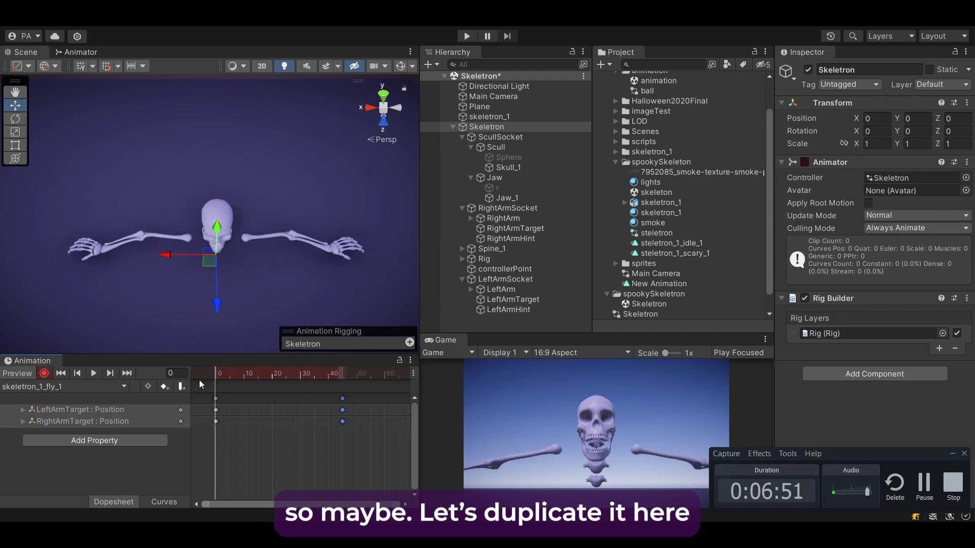
key("ctrl+v")
left_click_drag(278, 266, 278, 169, "alt")
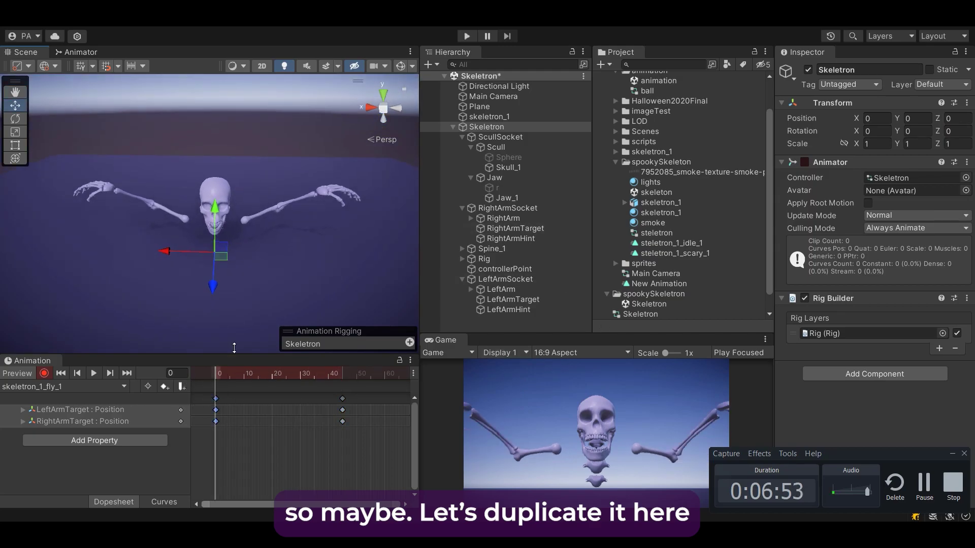
Lower LeftArmTarget and RightArmTarget together at frame 0 to form the downward pose of the arms
left_click_drag(180, 227, 190, 211, "alt")
left_click(513, 300)
left_click(515, 228, "ctrl")
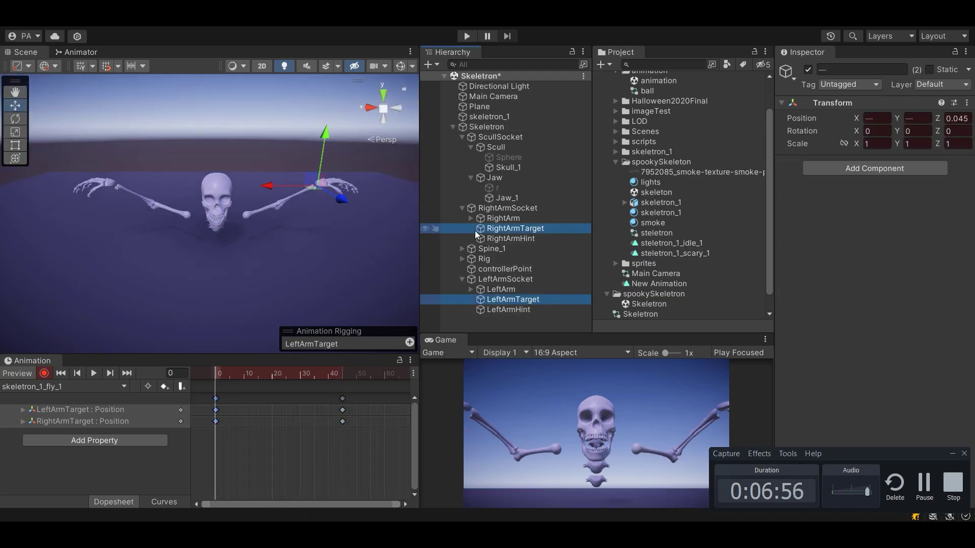
left_click_drag(109, 152, 114, 202)
left_click_drag(234, 223, 238, 202, "alt")
Duplicate the frame 0 arm target keyframes at about frame 103 and scrub through the arm motion
left_click_drag(195, 431, 235, 394)
scroll(332, 403, "down", 6)
left_click(381, 370)
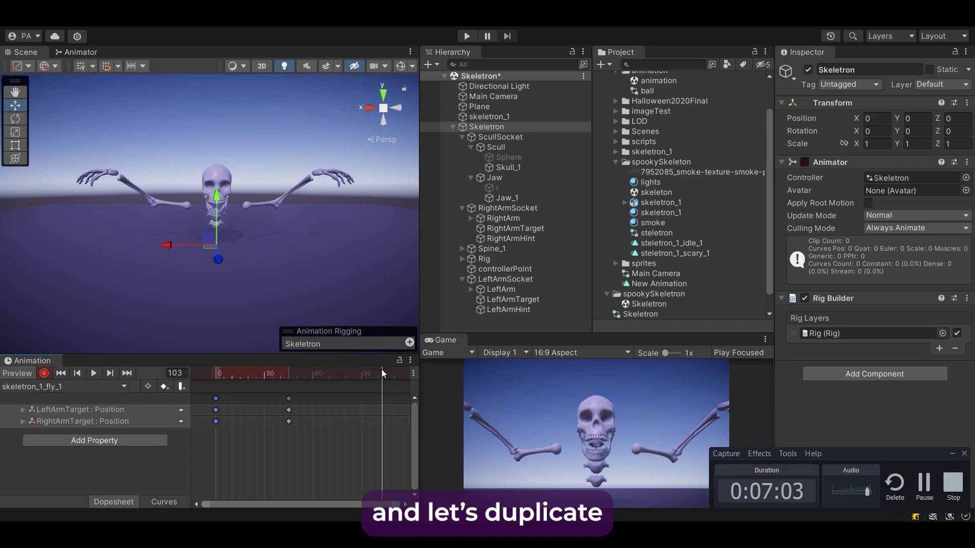
key("ctrl+v")
left_click_drag(382, 371, 247, 373)
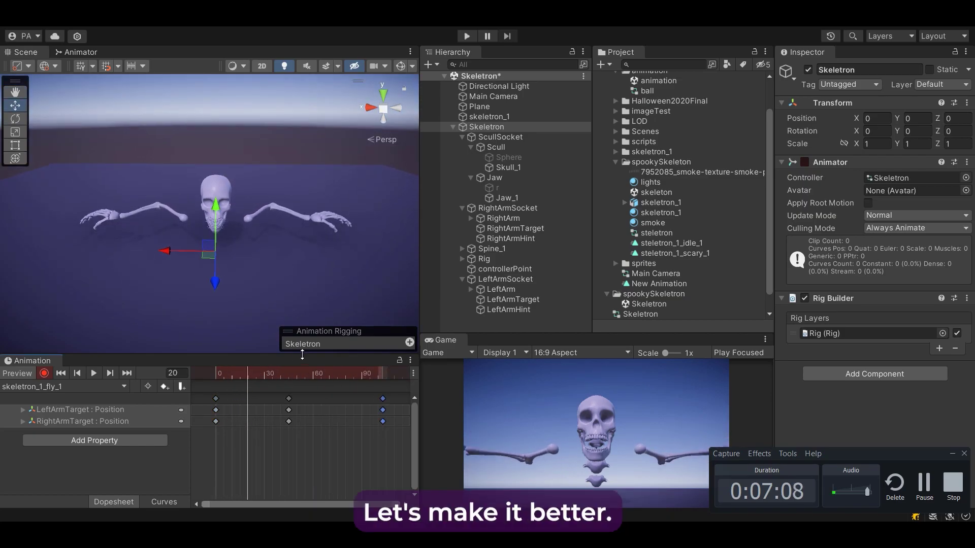
Key LeftArmHint and RightArmHint together at about Y -1.12 on frame 11 and about Y 0.86 on frame 65
left_click(507, 309)
left_click(543, 239, "ctrl")
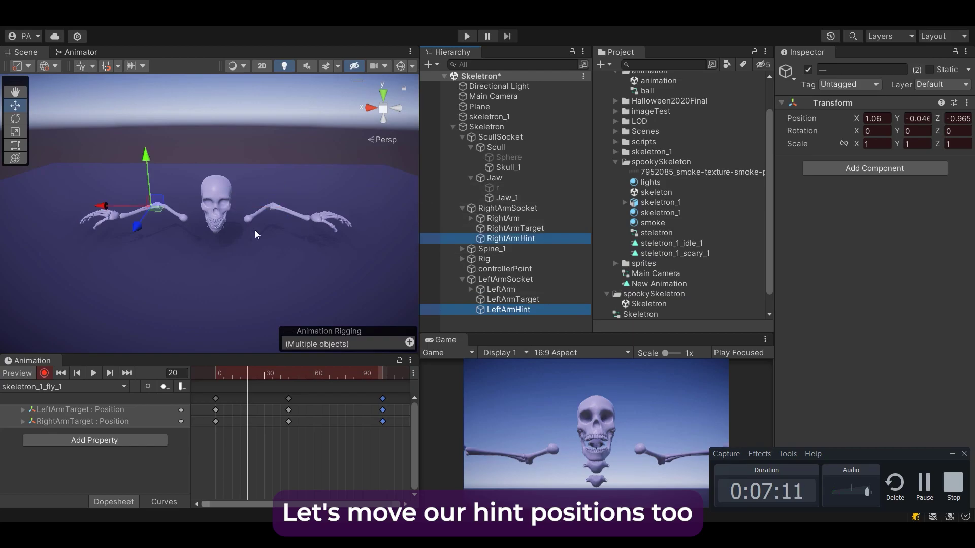
mouse_move(247, 370)
left_mouse_down()
mouse_move(199, 371)
mouse_move(280, 372)
mouse_move(234, 381)
left_mouse_up()
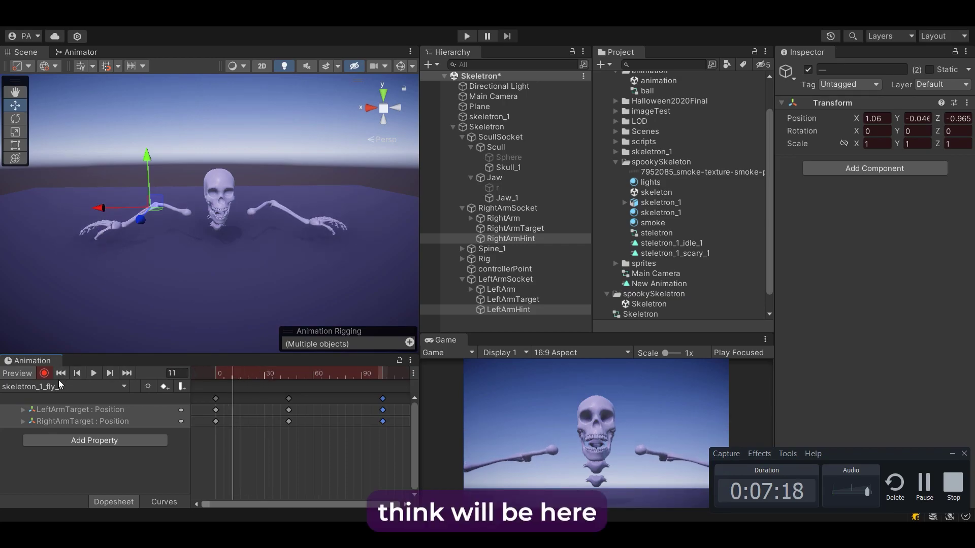
left_click_drag(151, 168, 153, 204)
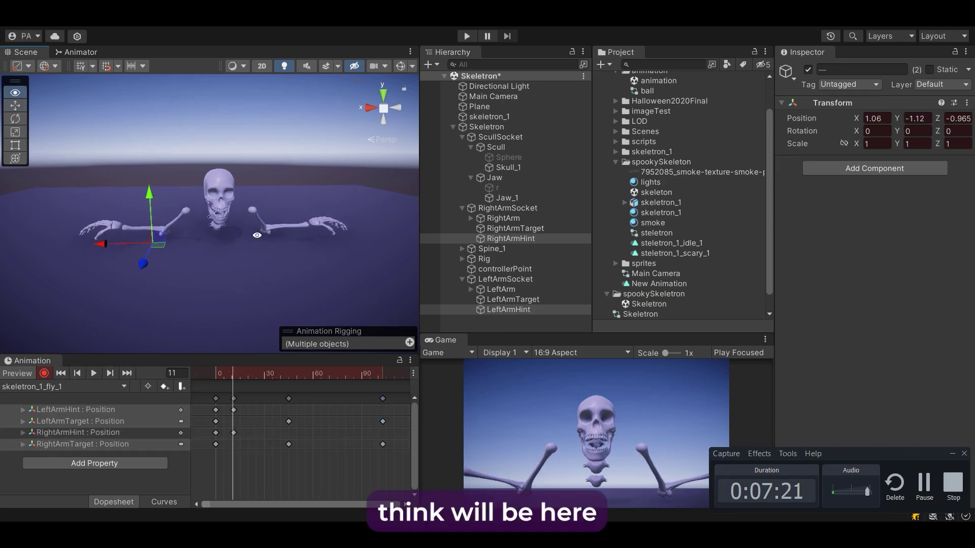
left_click_drag(205, 373, 320, 374)
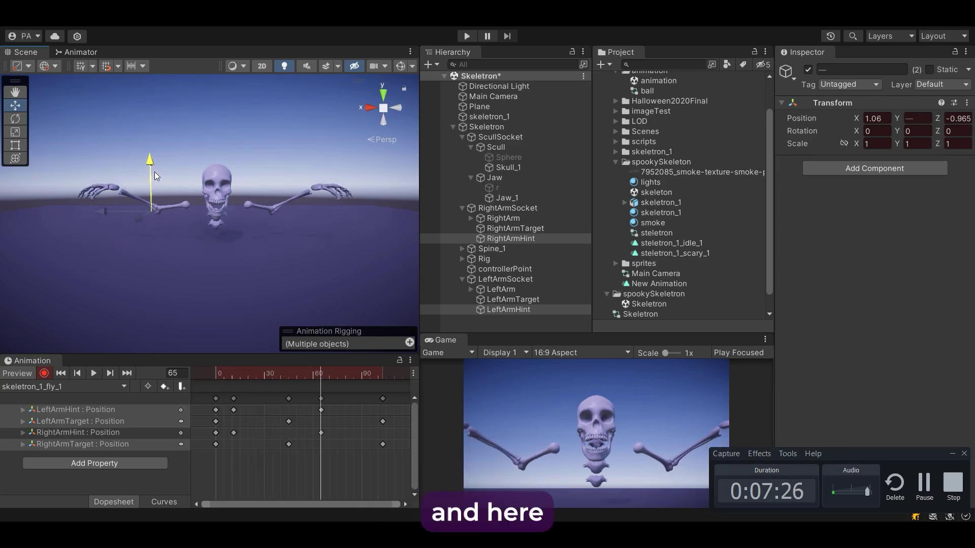
left_click_drag(154, 202, 154, 142)
Duplicate all frame 0 keyframes at the end of the clip and play back the animation
left_click_drag(323, 376, 382, 386)
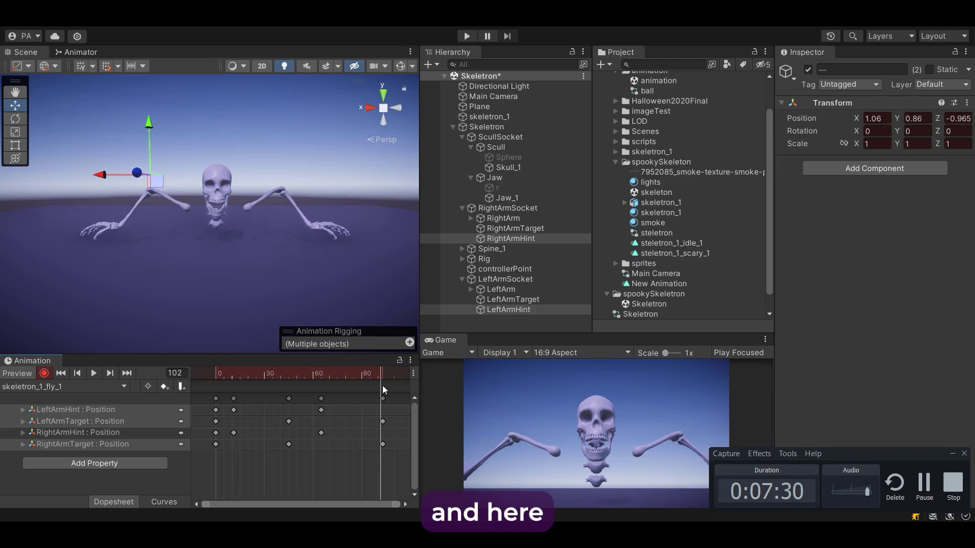
left_click(216, 399)
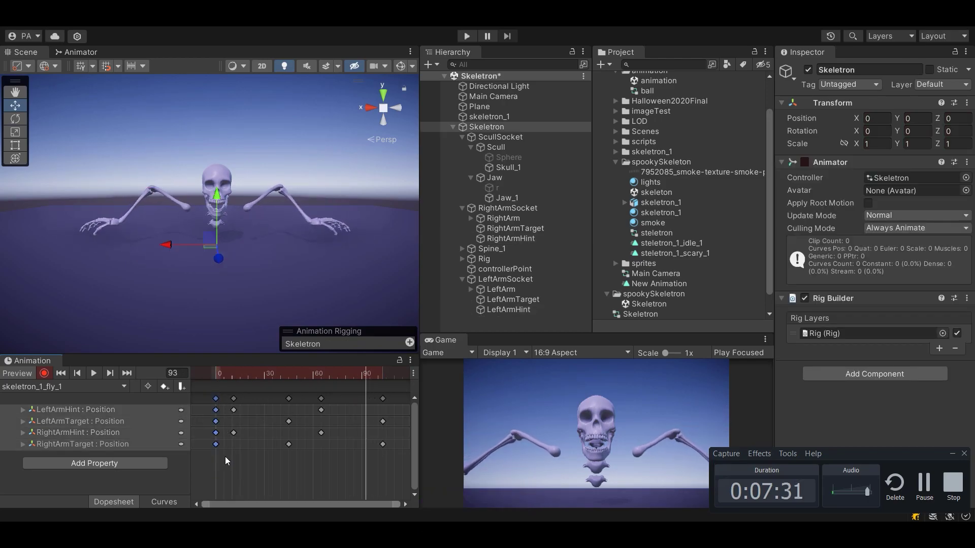
left_click_drag(306, 374, 214, 373)
left_click(94, 374)
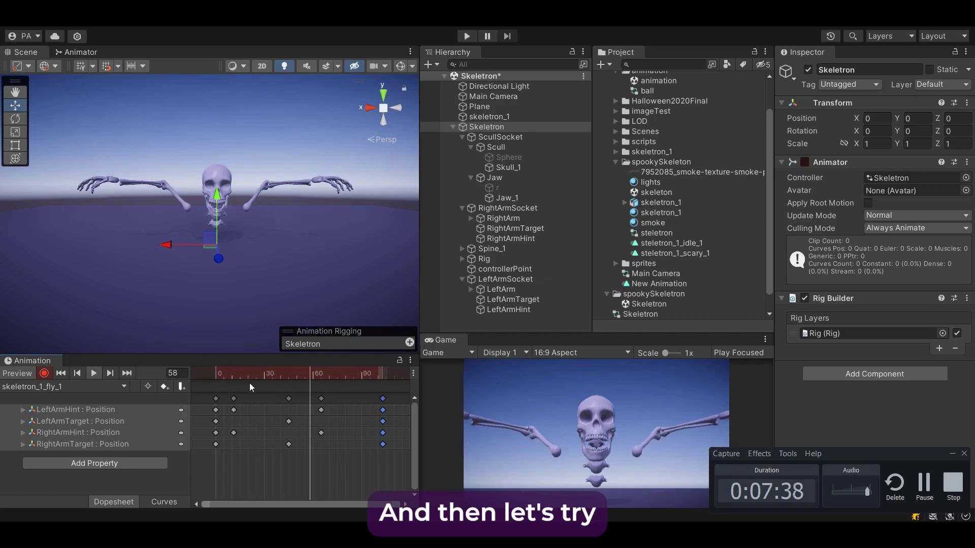
Shift the frame 11 keyframes of both arm hints to frame 18 and scrub through the start of the clip
left_click(243, 414)
mouse_move(246, 392)
left_mouse_down()
mouse_move(232, 452)
mouse_move(240, 398)
mouse_move(249, 398)
left_mouse_up()
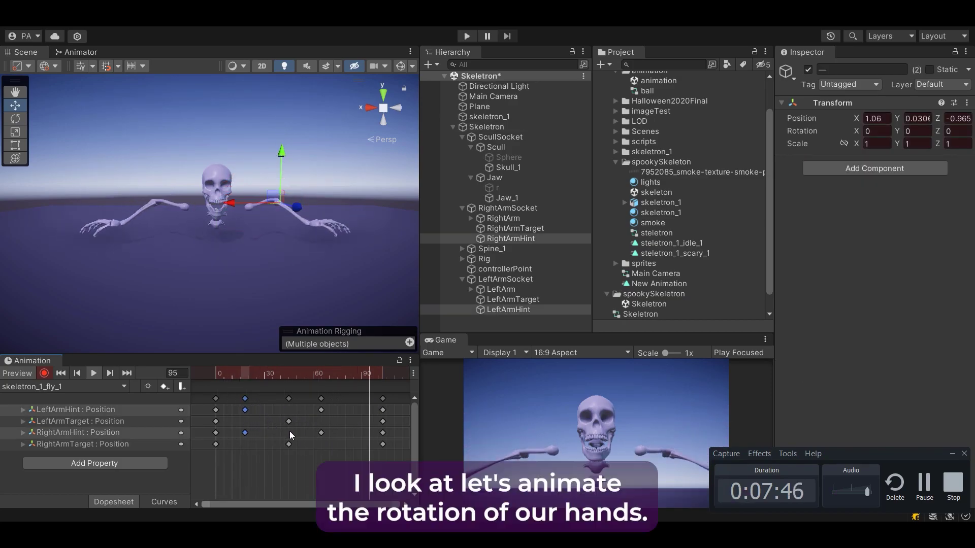
left_click(61, 373)
scroll(220, 229, "up", 2)
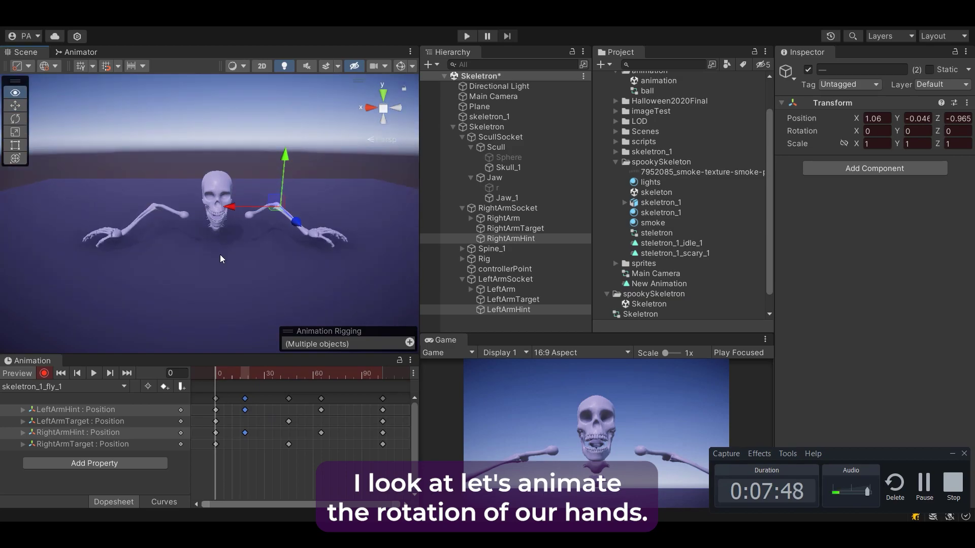
left_click_drag(227, 373, 245, 372)
left_click(231, 374)
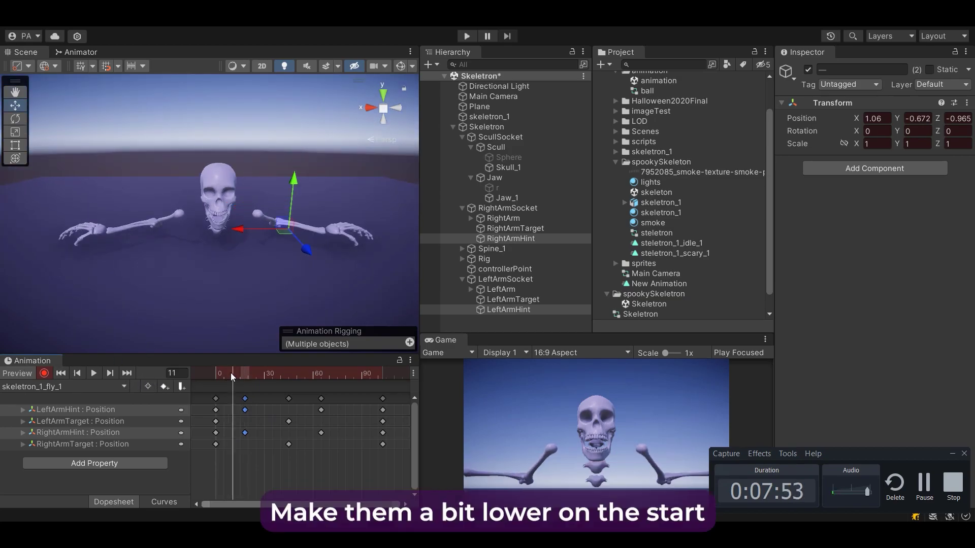
At frame 18, rotate RightArmTarget to about (-24, -63, -36) and LeftArmTarget to about (-33, -22, -32)
left_click(107, 378)
left_click_drag(197, 250, 201, 222, "alt")
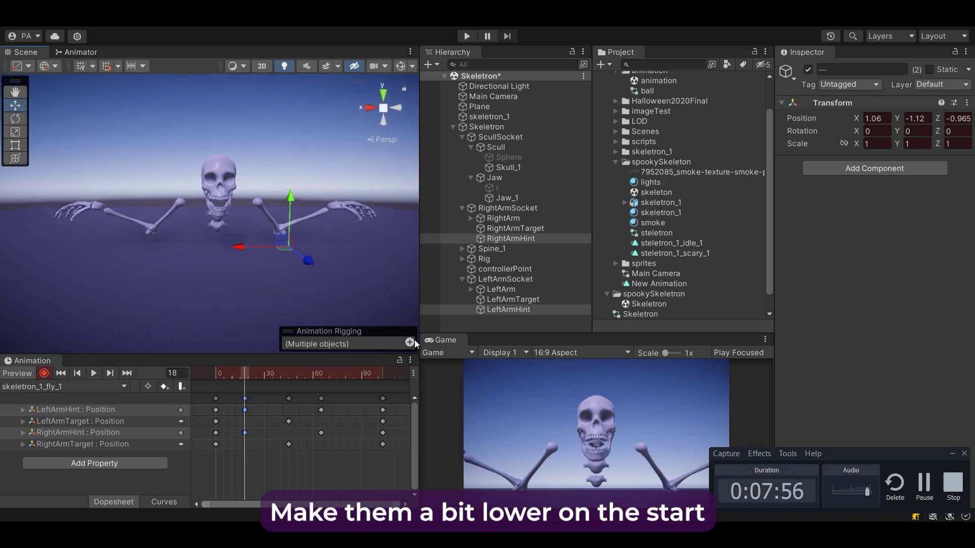
left_click(523, 232)
key("e")
left_click_drag(174, 249, 264, 247, "alt")
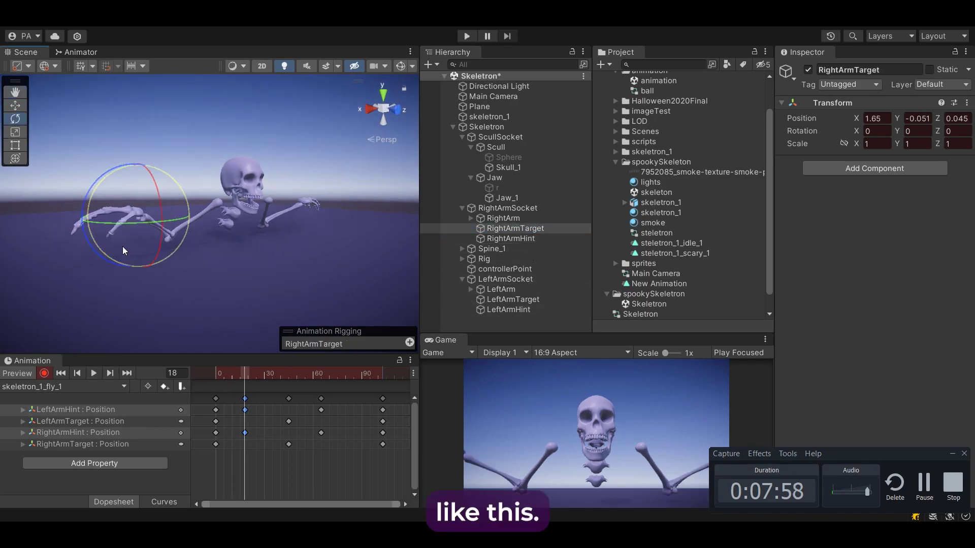
left_click_drag(123, 246, 374, 301)
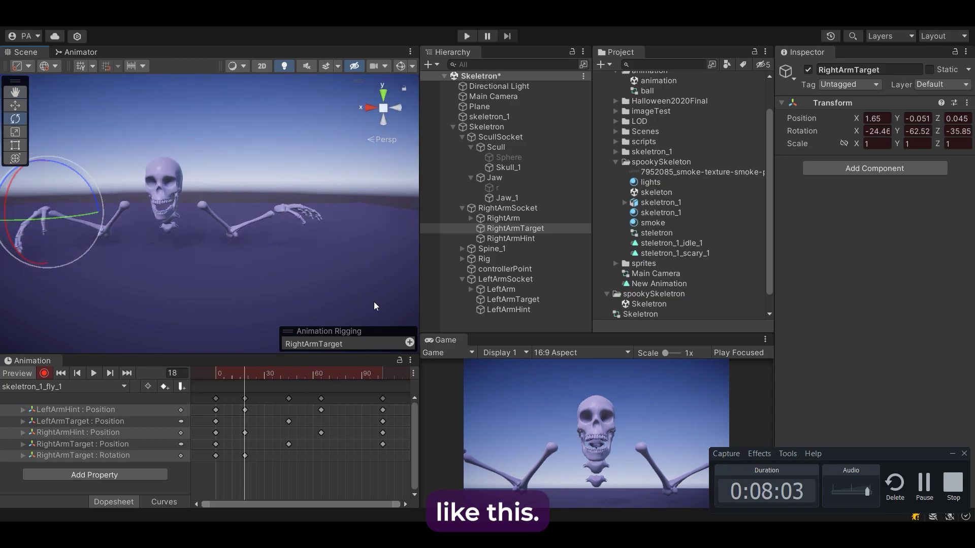
left_click(532, 300)
left_click_drag(237, 184, 241, 172)
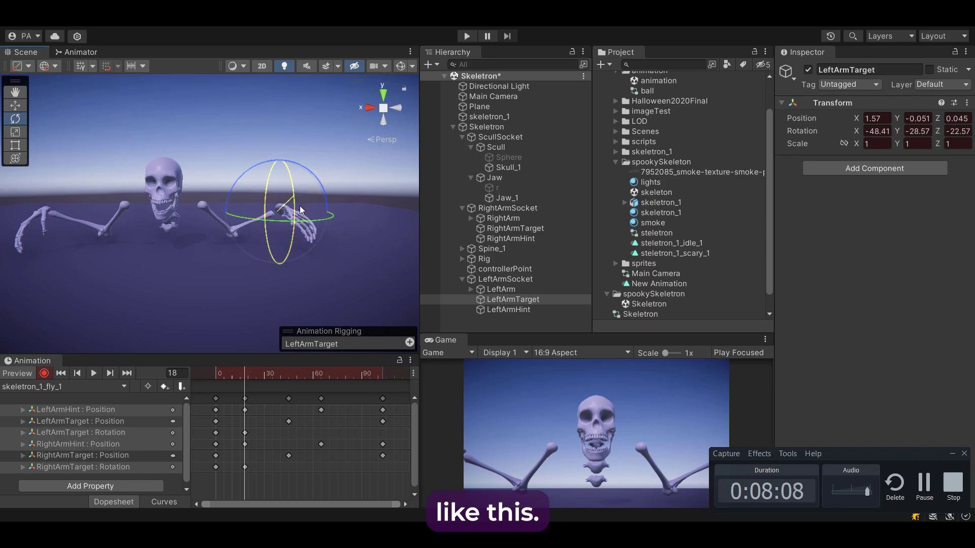
At frame 46, rotate LeftArmTarget to about (15, -37, 40) and RightArmTarget to about (-3, -38, 54)
left_click_drag(233, 371, 294, 380)
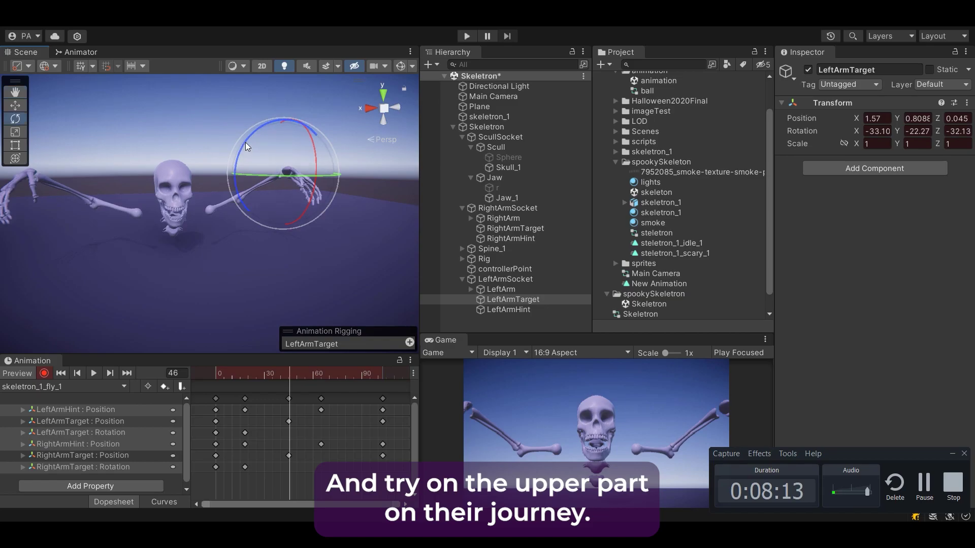
left_click_drag(245, 142, 207, 300)
middle_click_drag(209, 299, 265, 333)
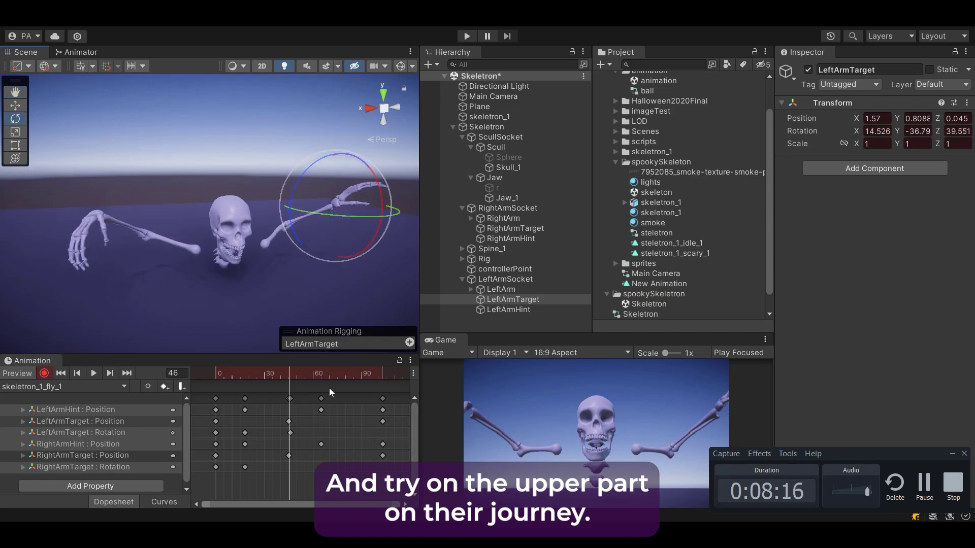
left_click(530, 230)
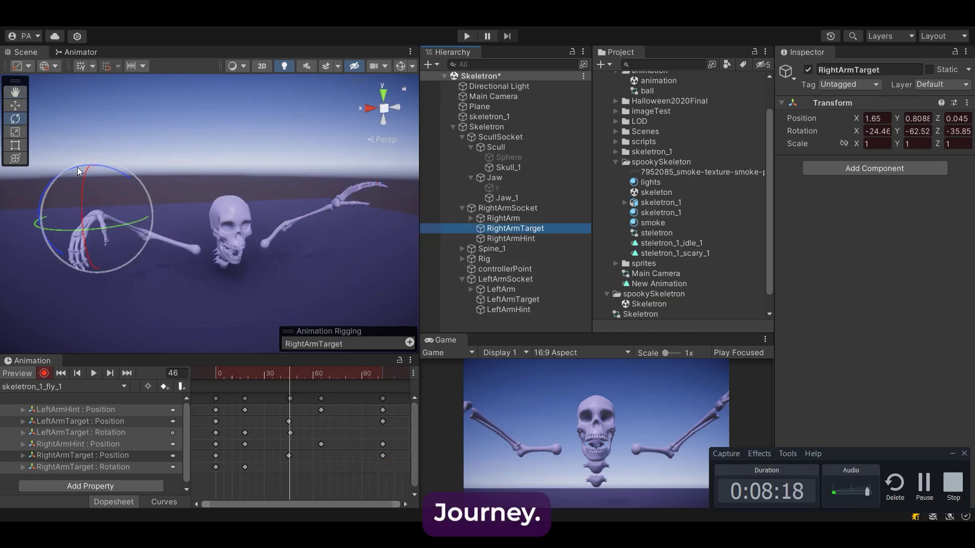
left_click_drag(106, 169, 125, 223)
left_click_drag(56, 179, 110, 162)
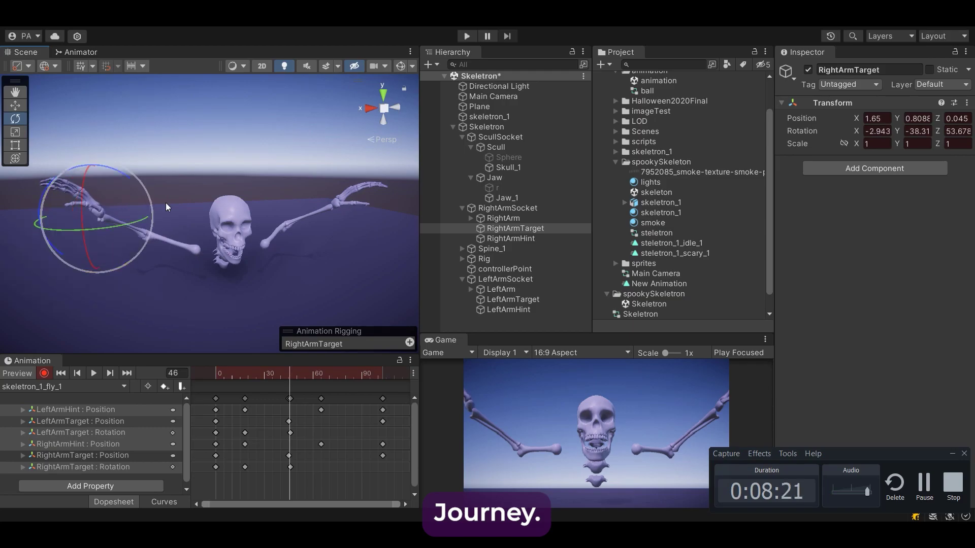
Return to frame 0 and play back the fly animation
left_click_drag(288, 374, 219, 378)
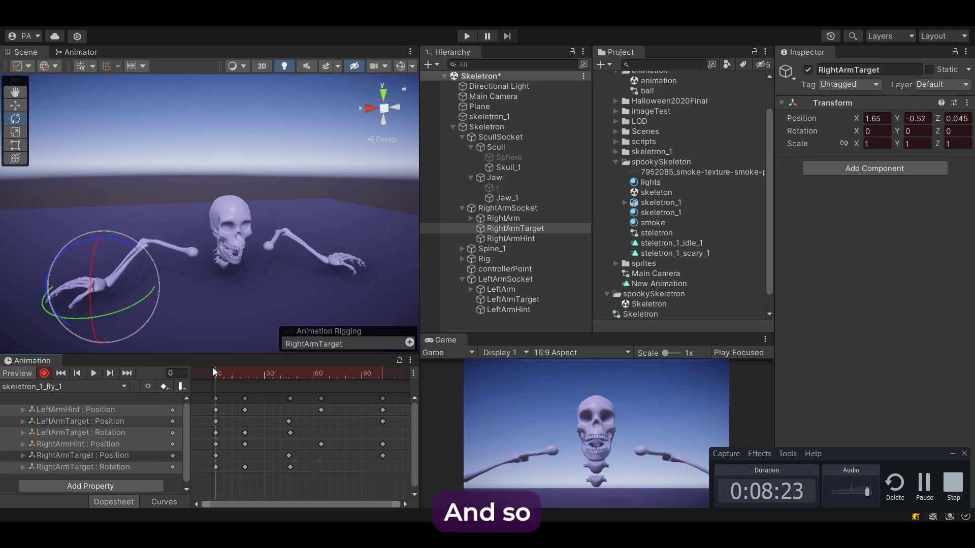
left_click(244, 467)
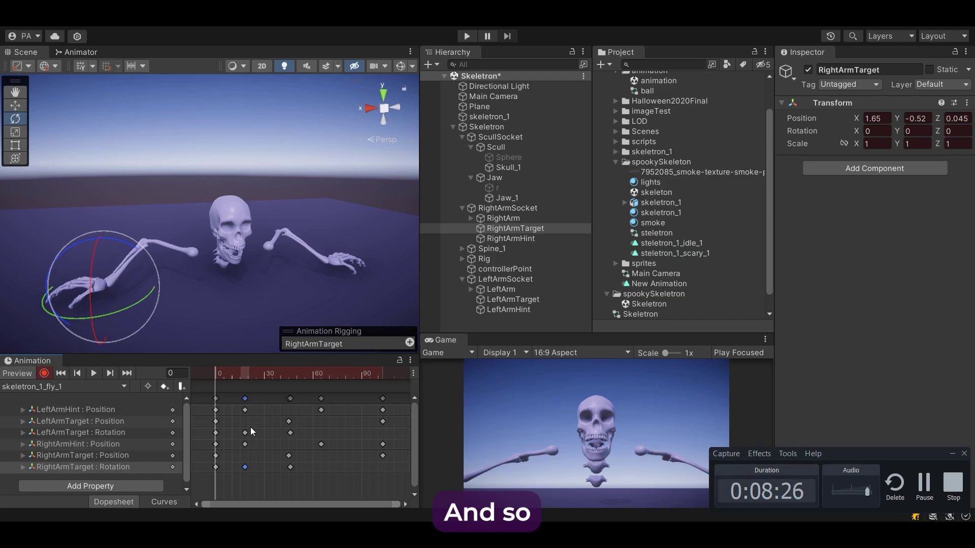
left_click(100, 372)
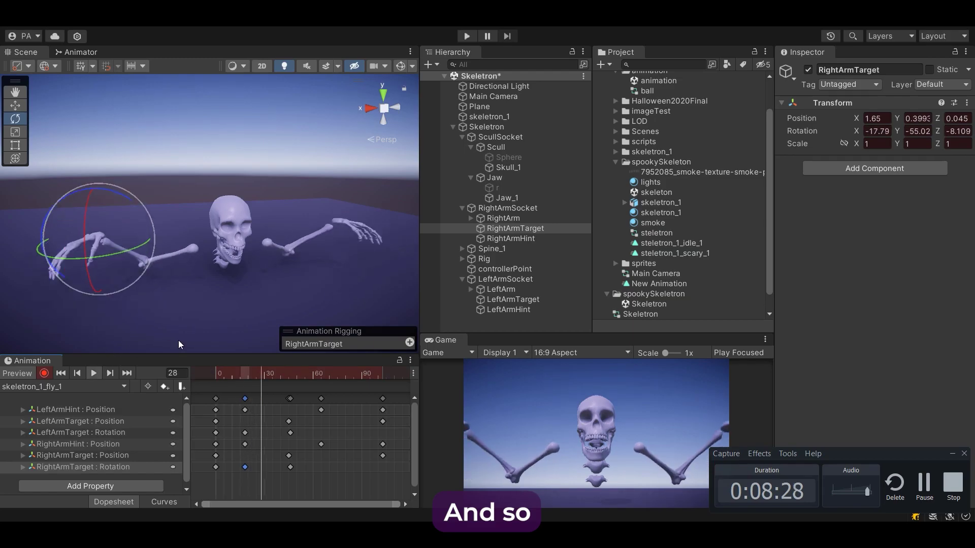
Copy all keyframes from frame 0 to frame 103 so that the fly animation loops
left_click_drag(233, 405, 206, 490)
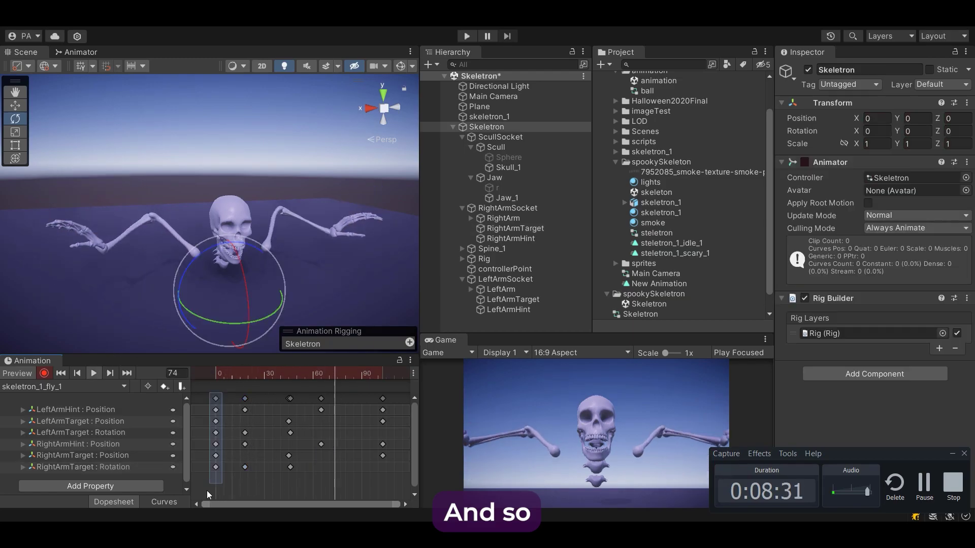
left_click(366, 371)
left_click(110, 373)
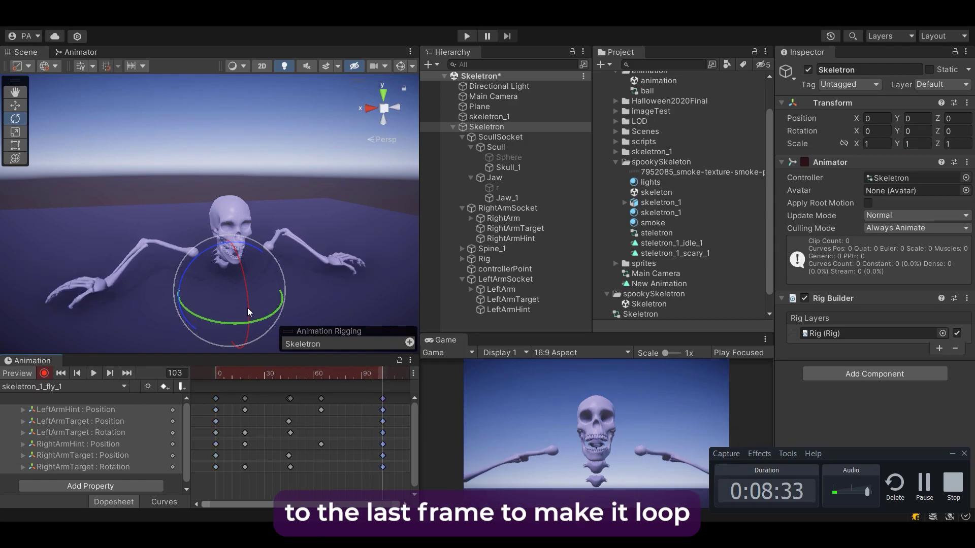
key("ctrl+v")
Play back the looping animation from several angles and turn off keyframe recording
left_click(93, 373)
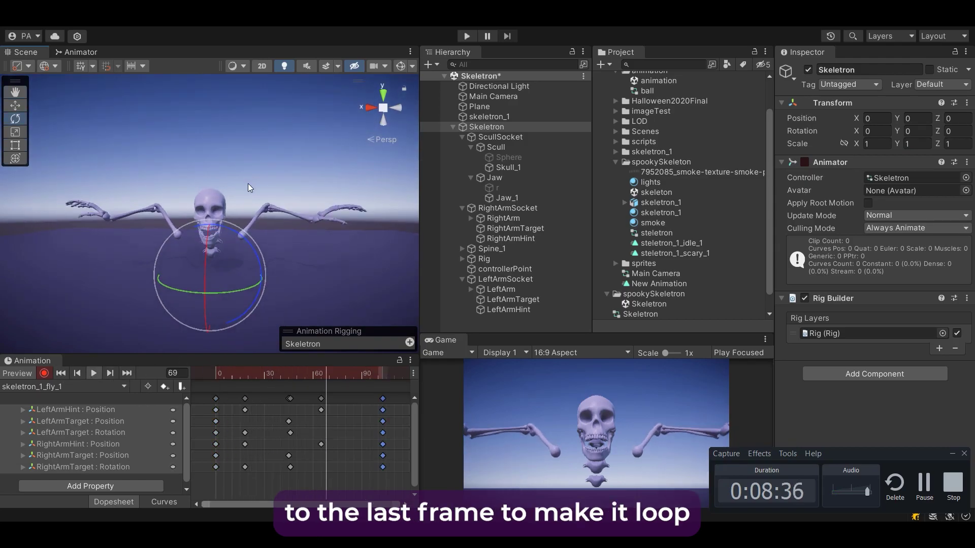
left_click_drag(265, 204, 205, 243, "alt")
left_click(44, 373)
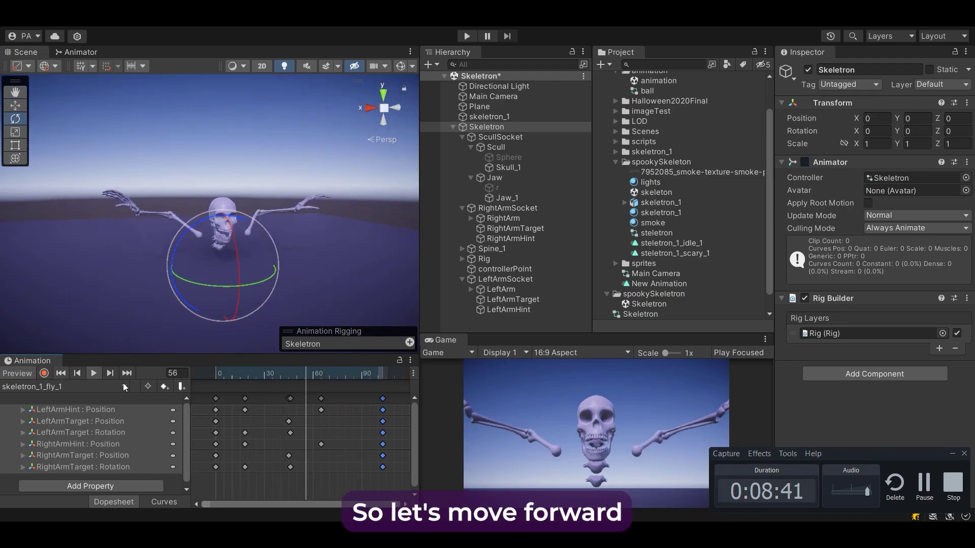
left_click_drag(270, 220, 302, 217, "alt")
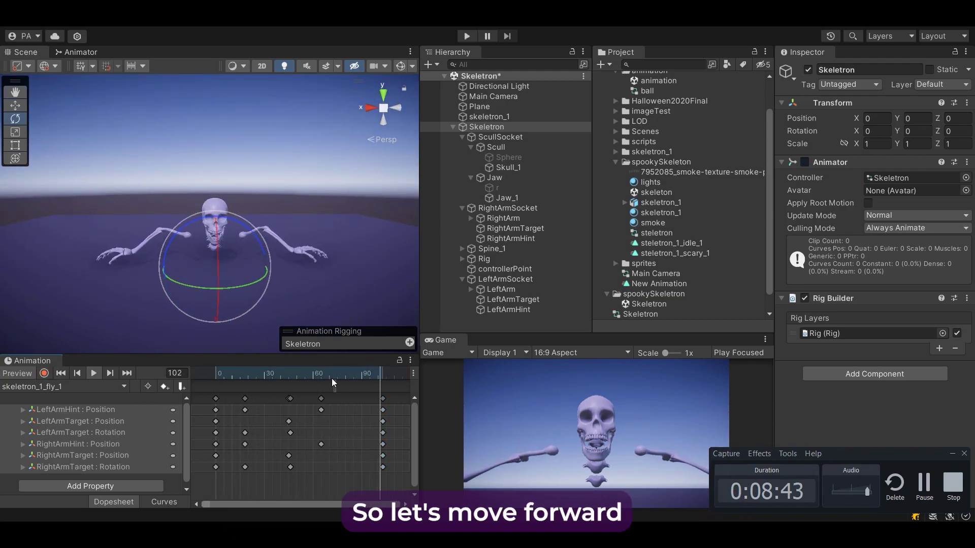
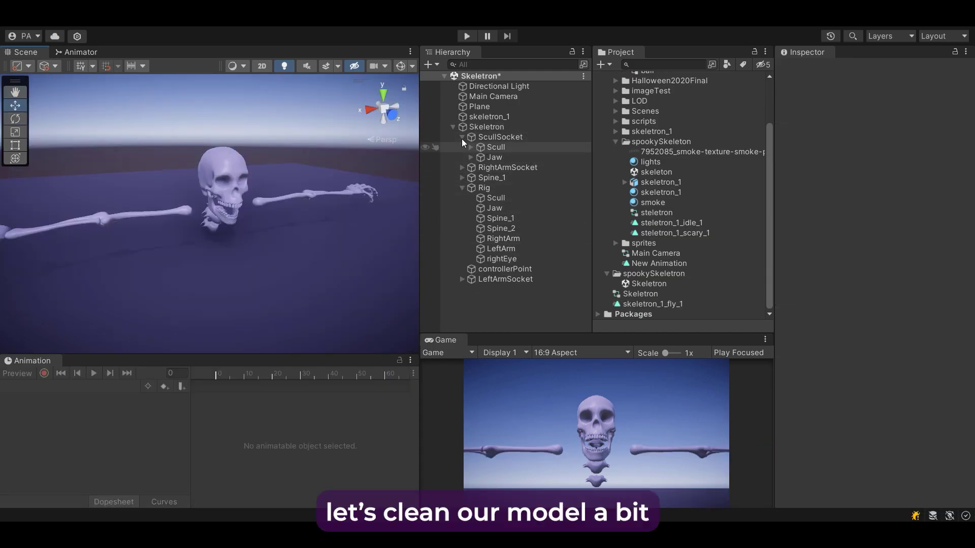
Collapse the ScullSocket hierarchy and reorder LeftArmSocket directly below RightArmSocket under Skeletron
left_click(461, 138)
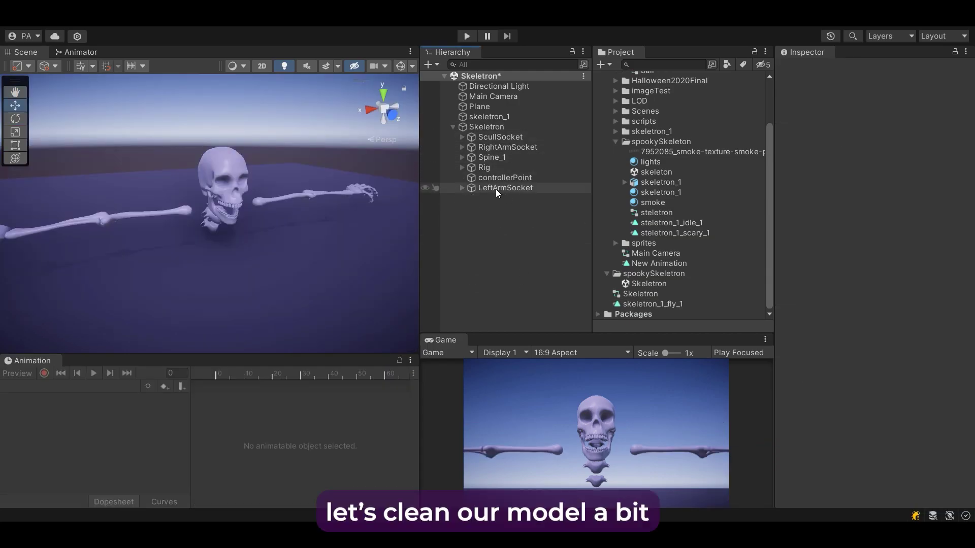
left_click_drag(508, 147, 498, 152)
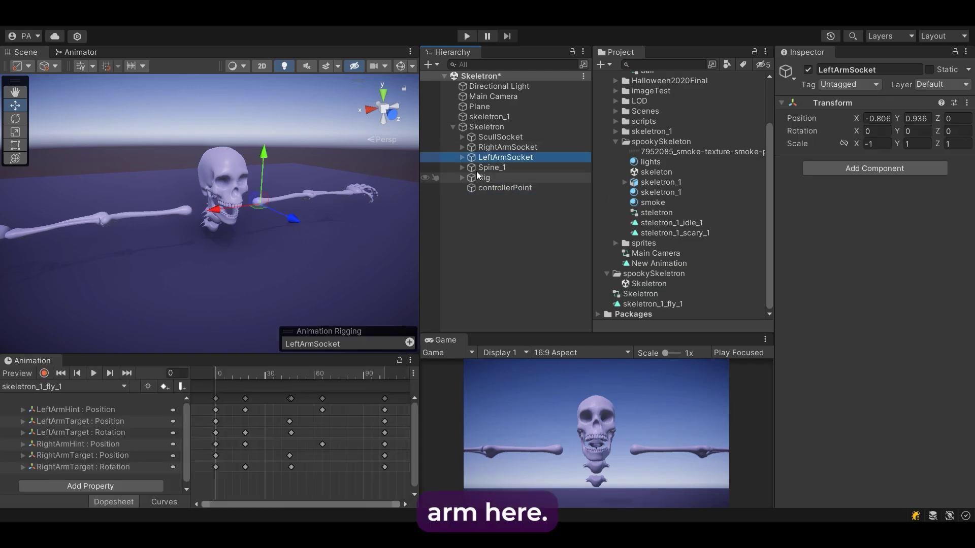
left_click(511, 168)
Create an empty object named eyeTarget and place it directly under Skeletron, above controllerPoint
left_click(497, 187)
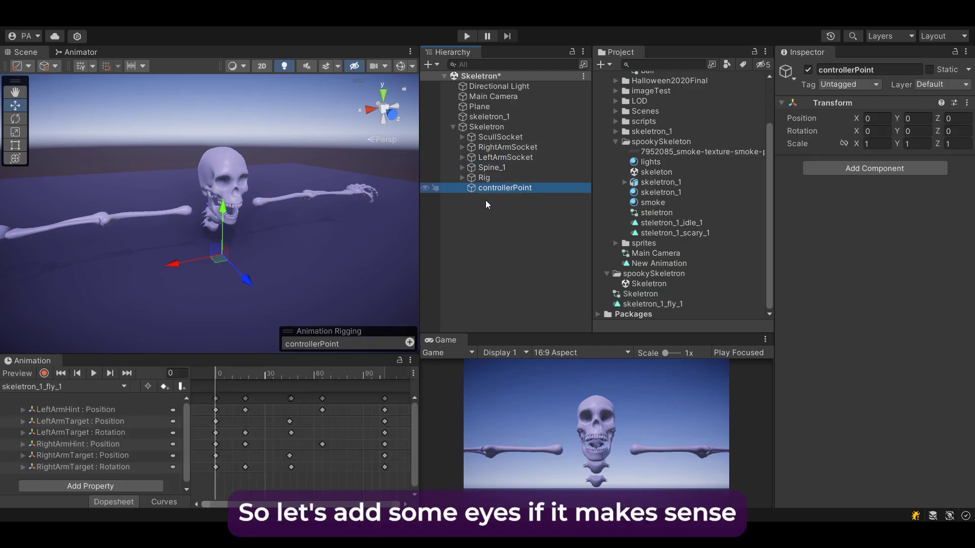
left_click_drag(301, 233, 288, 215, "alt")
scroll(299, 232, "up", 5)
right_click(486, 188)
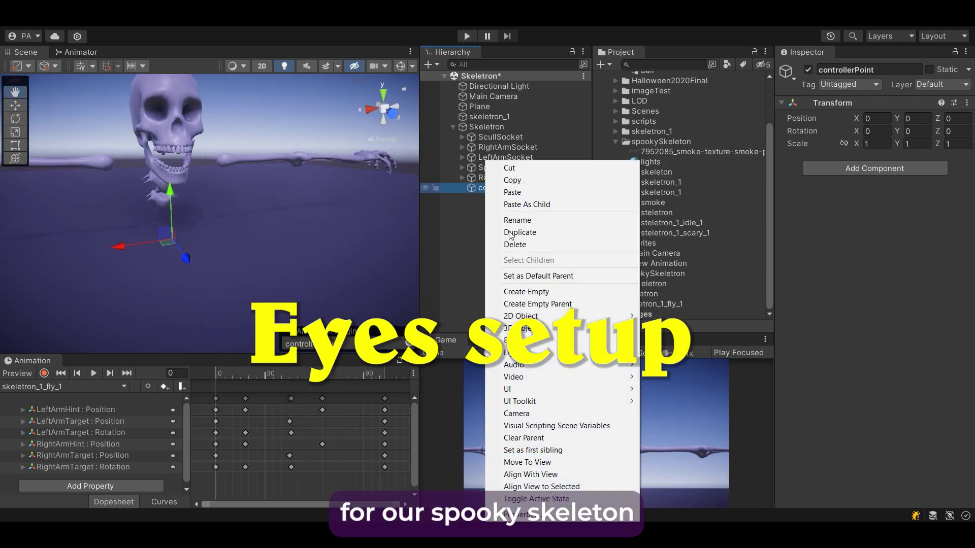
left_click(524, 296)
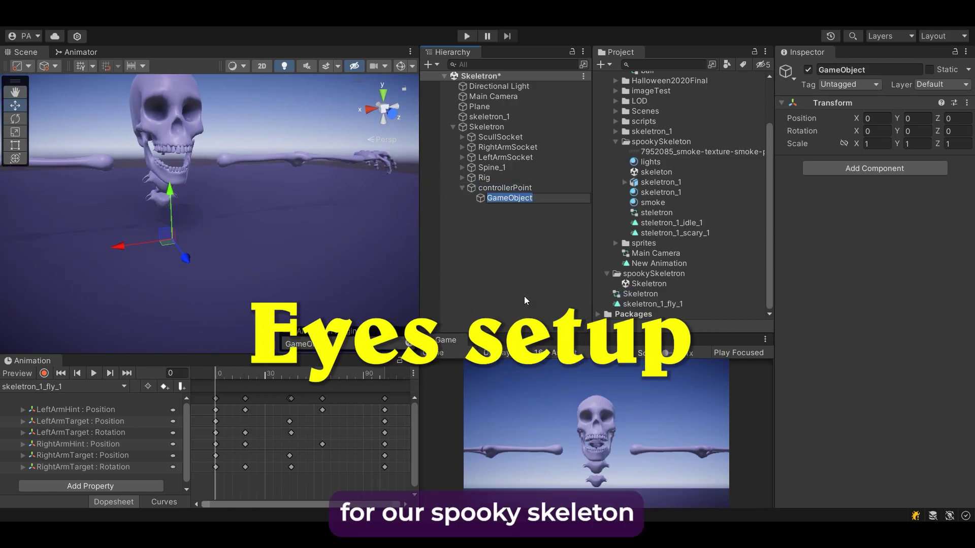
type("eyeTar")
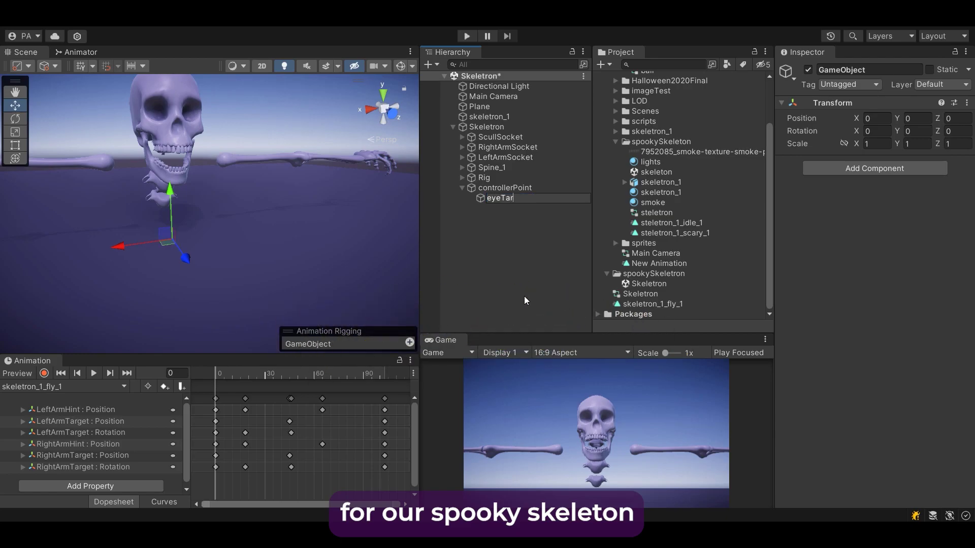
type("get")
key("Return")
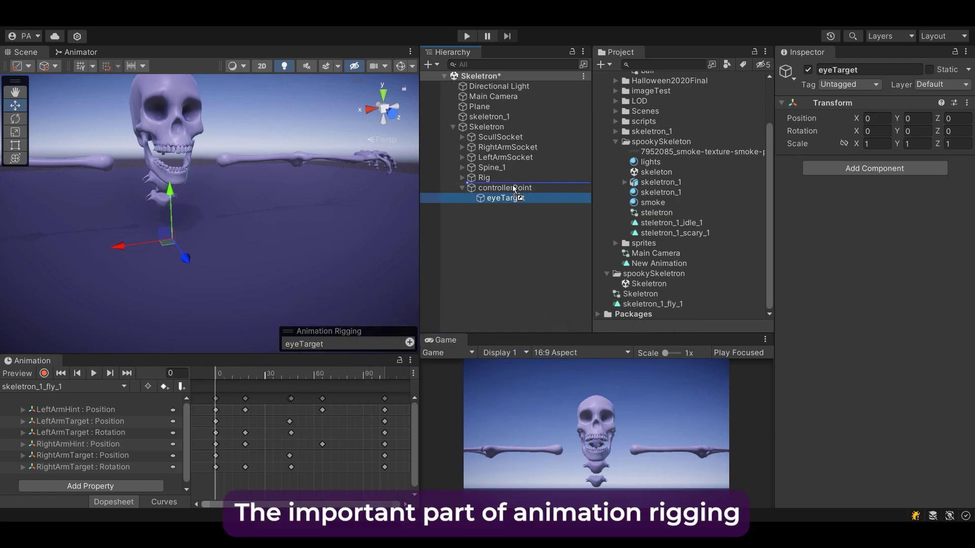
left_click_drag(195, 161, 233, 165, "alt")
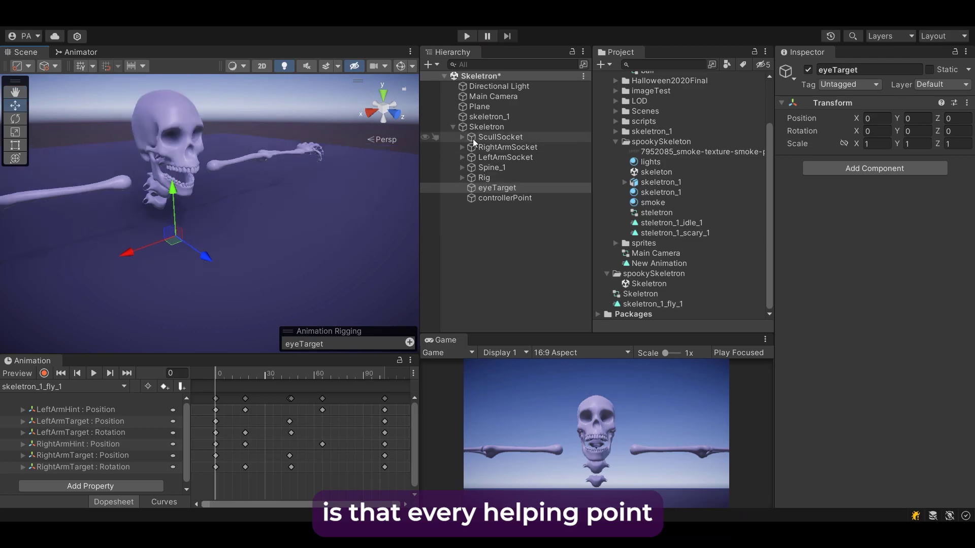
Review controllerPoint and eyeTarget, and inspect the Rig Builder component on their parent Skeletron
left_click(505, 198)
left_click(507, 189)
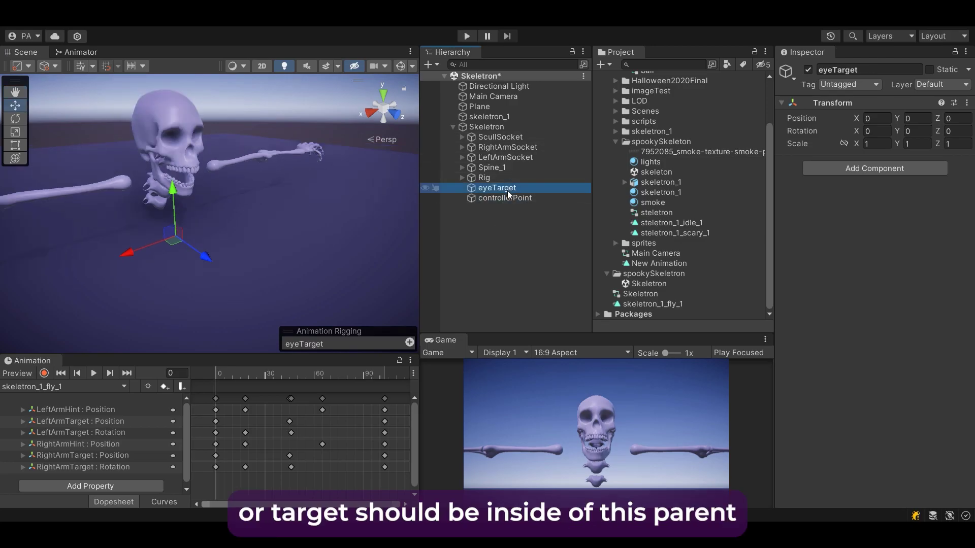
left_click(486, 127)
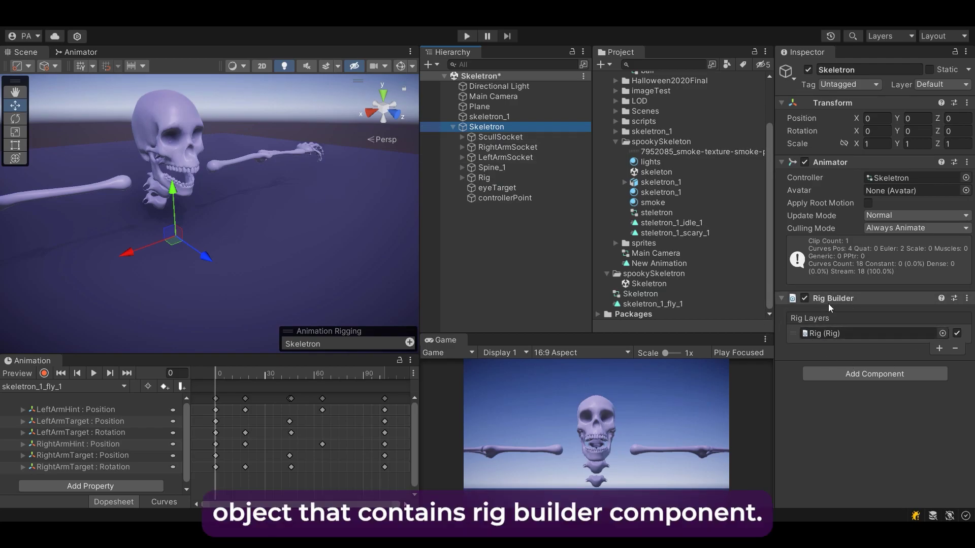
left_click(298, 213)
left_click_drag(316, 228, 424, 218, "alt")
left_click(497, 188)
middle_click_drag(301, 199, 229, 231)
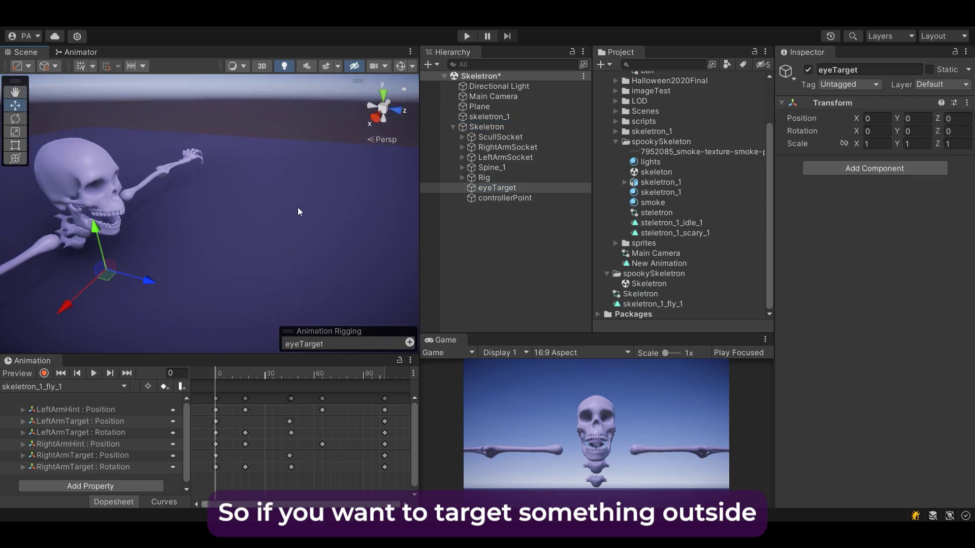
scroll(298, 209, "down", 3)
left_click_drag(359, 135, 260, 136, "alt")
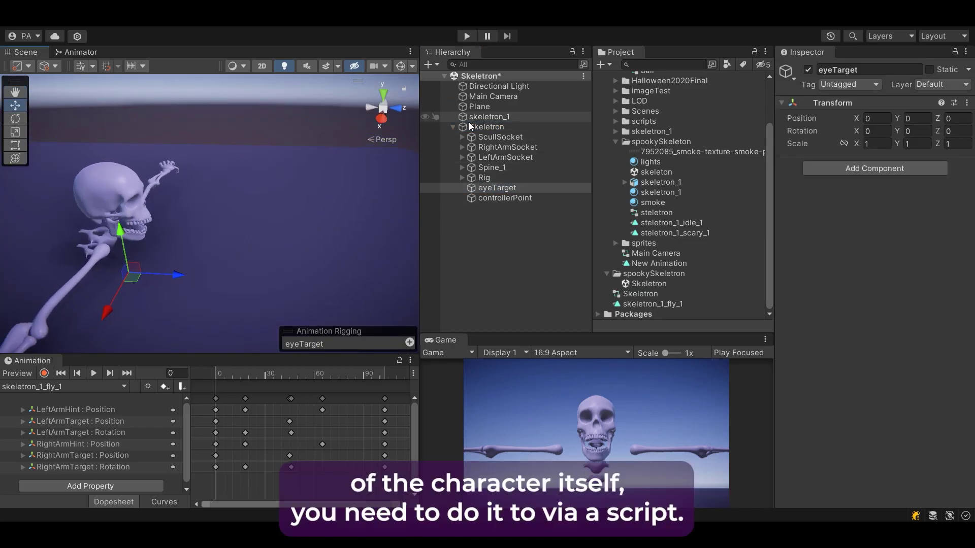
left_click_drag(321, 191, 222, 211, "alt")
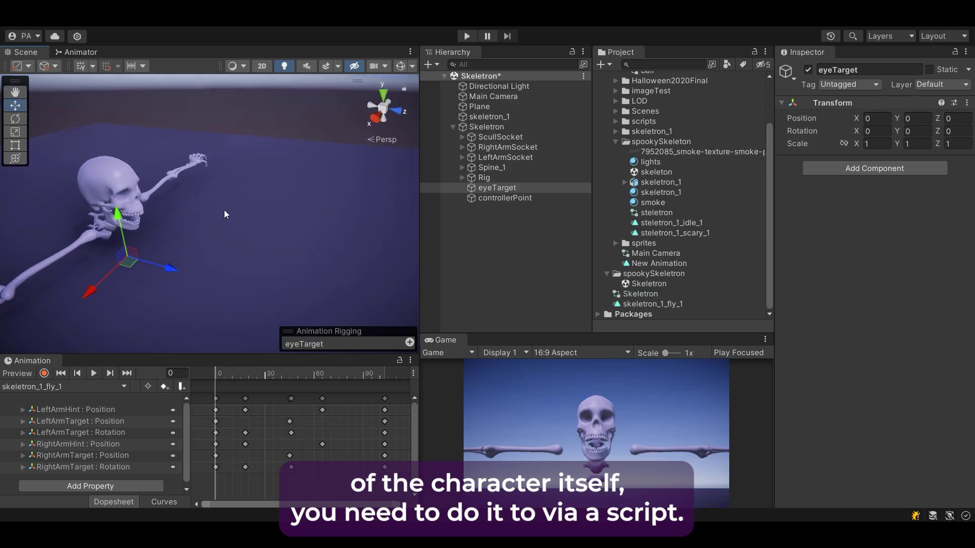
left_click_drag(294, 211, 332, 160, "alt")
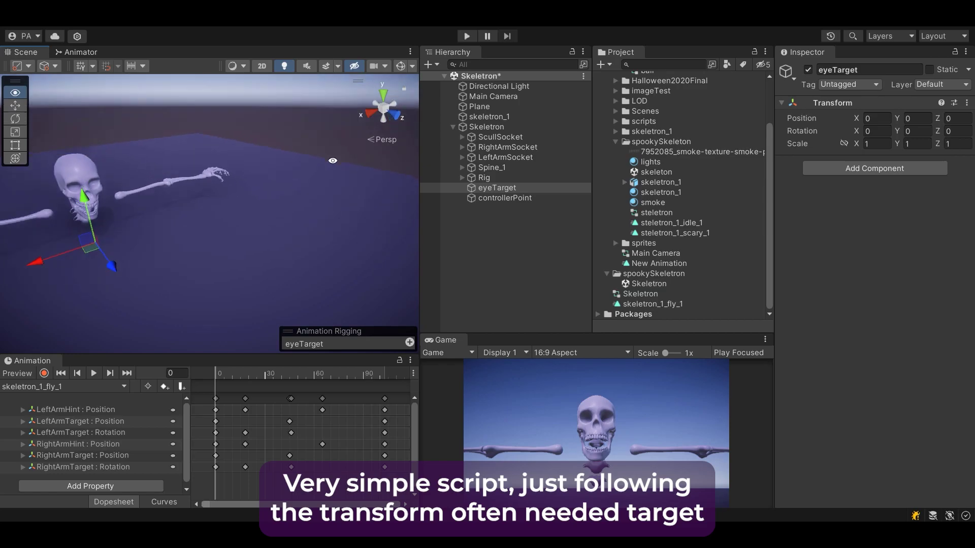
left_click_drag(263, 217, 200, 215, "alt")
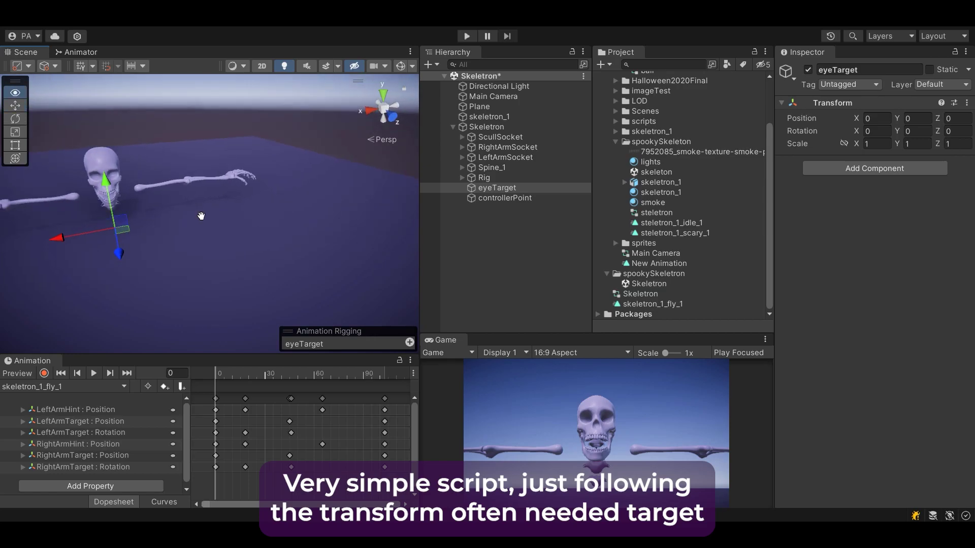
middle_click_drag(200, 216, 224, 230)
scroll(224, 230, "up", 1)
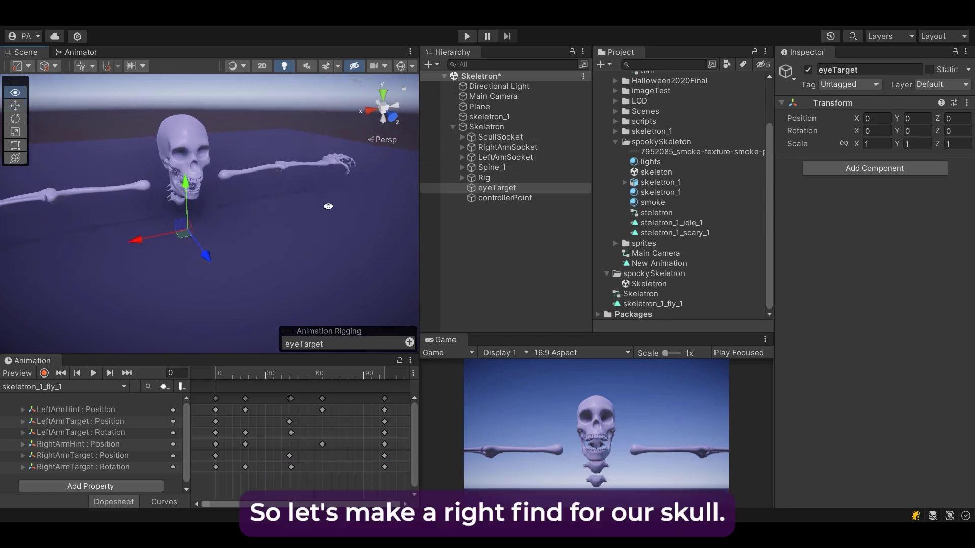
left_click_drag(327, 206, 355, 188, "alt")
left_click(461, 137)
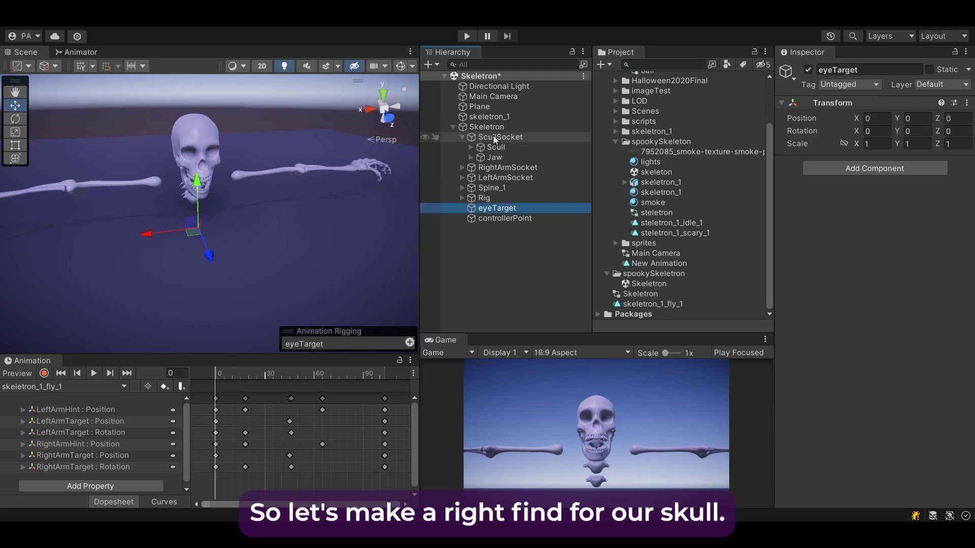
right_click(493, 136)
left_click(552, 269)
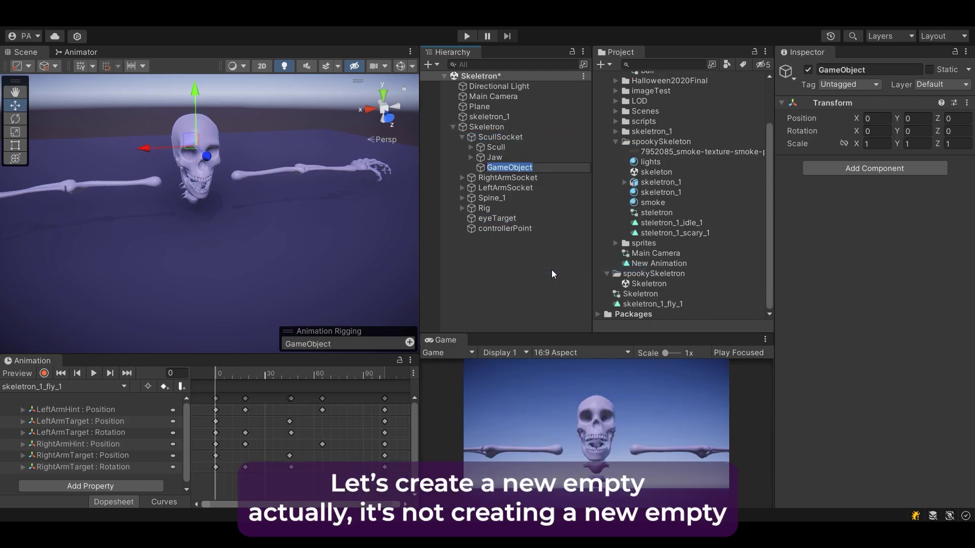
left_click(517, 167)
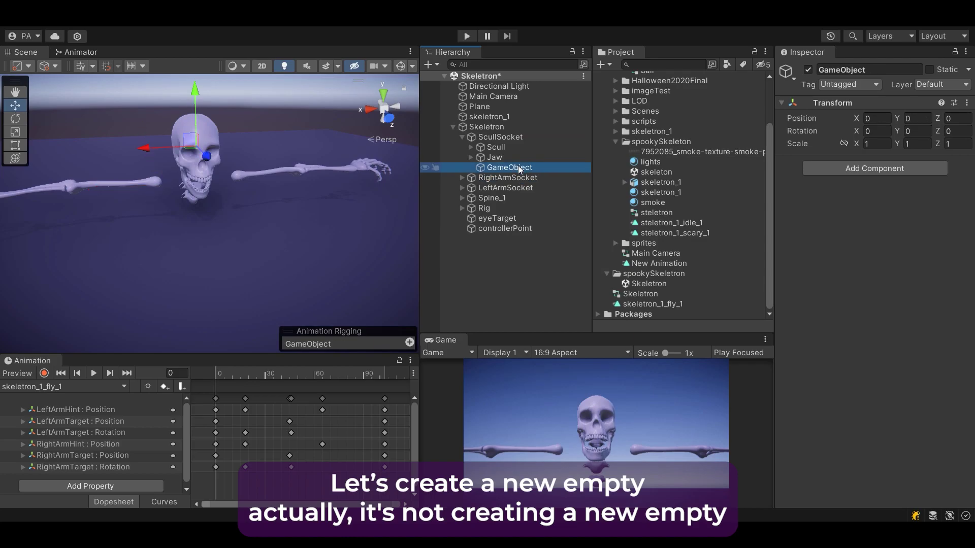
key("Delete")
left_click(493, 128)
right_click(477, 129)
Create a 3D sphere as a child of ScullSocket
left_click(493, 138)
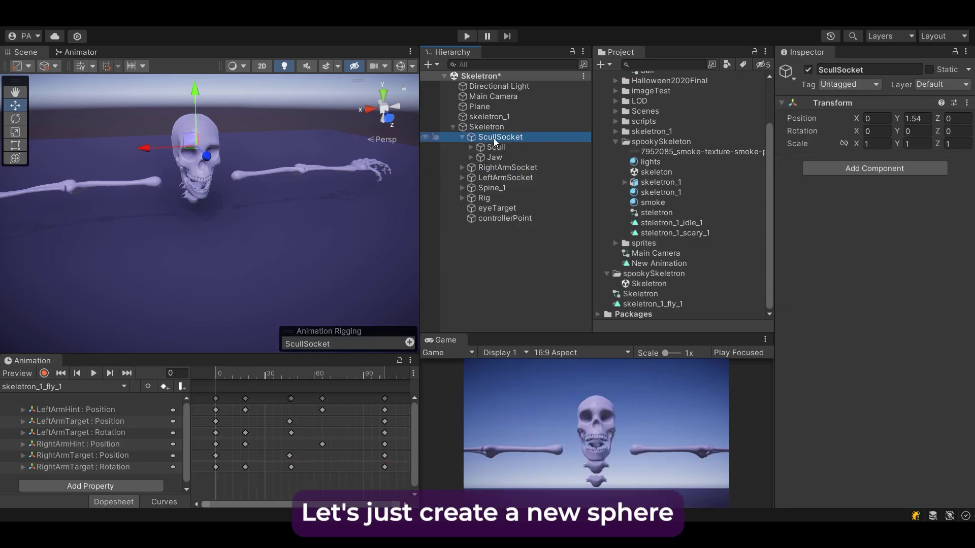
right_click(494, 138)
mouse_move(578, 309)
left_click(678, 319)
Scale the sphere uniformly to about 0.26 and position it in the right eye socket at about (0.133, -0.04, 0.308)
left_click_drag(137, 132, 200, 163, "alt")
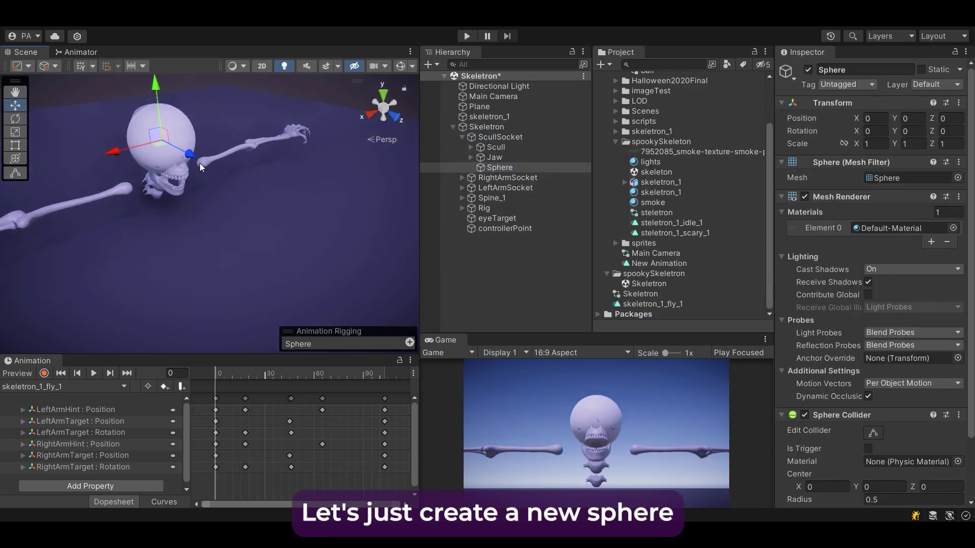
key("r")
middle_click_drag(187, 147, 222, 180)
scroll(221, 180, "up", 1)
left_click_drag(207, 158, 208, 187)
key("w")
scroll(209, 167, "up", 2)
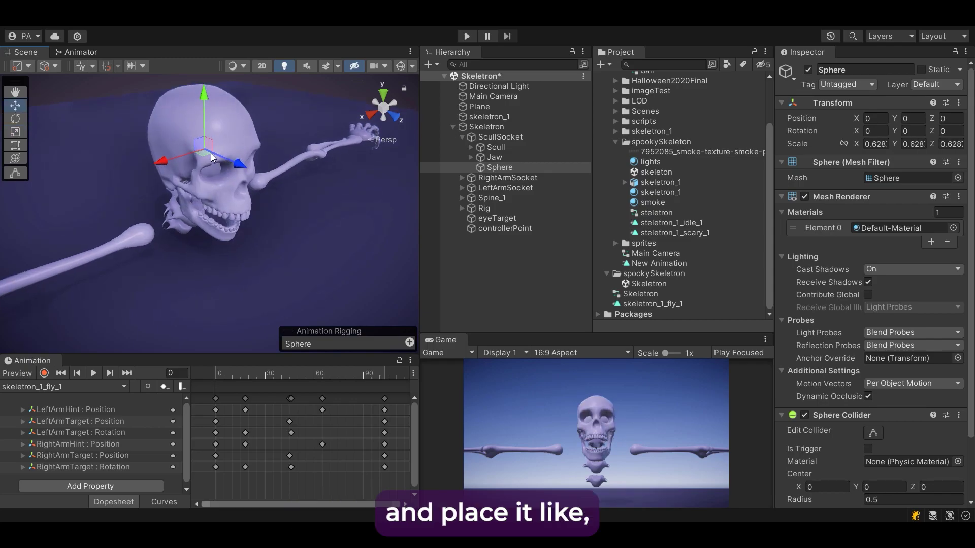
left_click_drag(211, 153, 218, 202)
key("r")
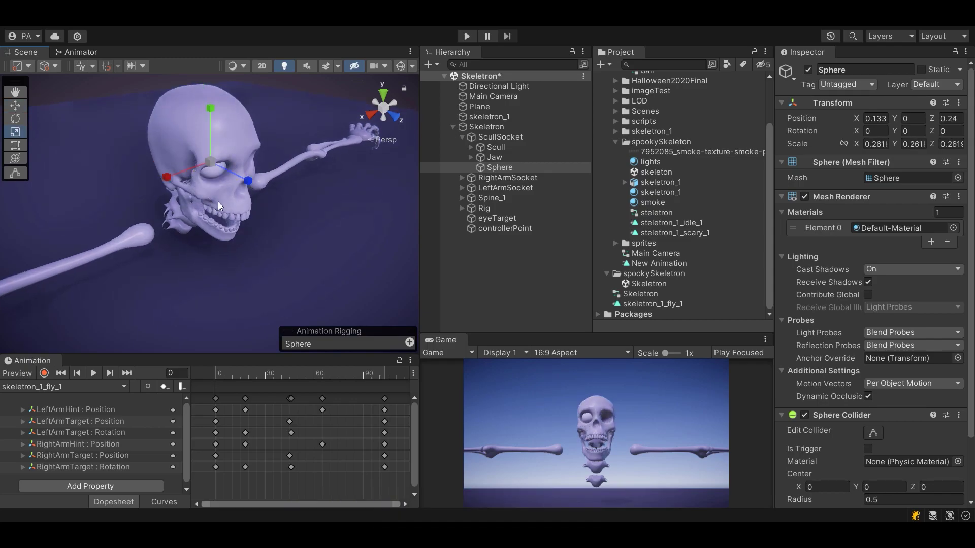
key("w")
scroll(219, 201, "up", 2)
left_click_drag(292, 193, 248, 177, "alt")
Create a 3D sphere as a child of the eye Sphere and name it r
right_click(501, 173)
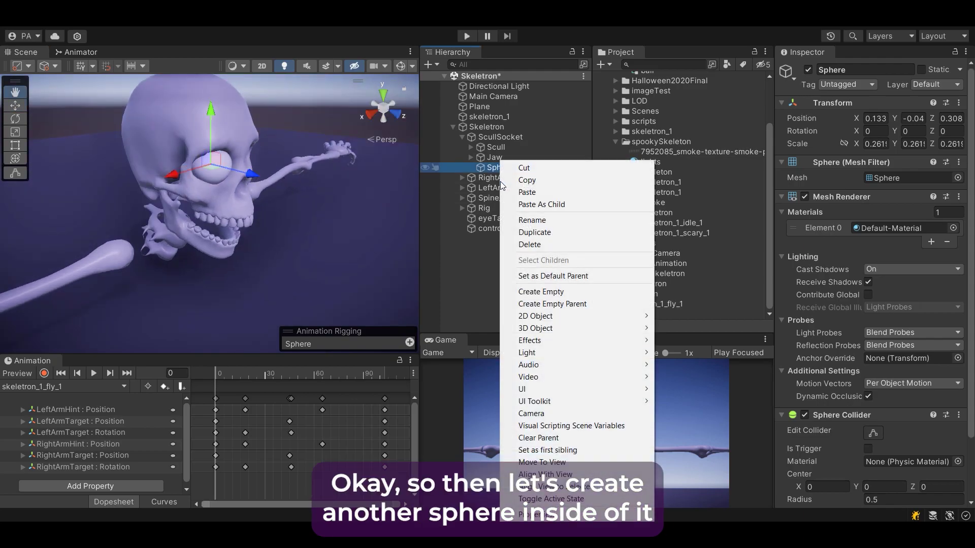
mouse_move(580, 330)
left_click(681, 341)
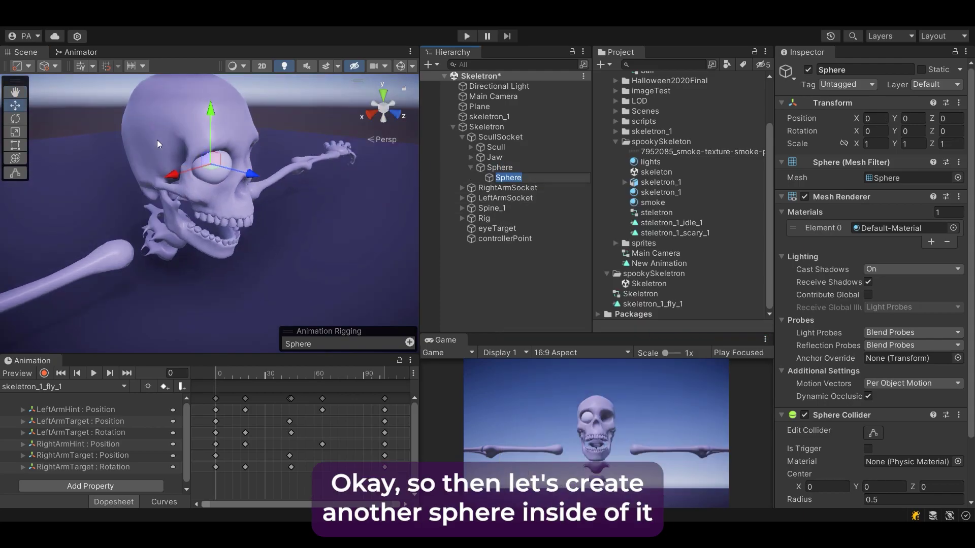
scroll(210, 155, "up", 2)
type("r")
Scale the inner sphere r down uniformly to about 0.37 and move it forward to a Z position of 0.44
middle_click_drag(210, 155, 191, 185)
key("r")
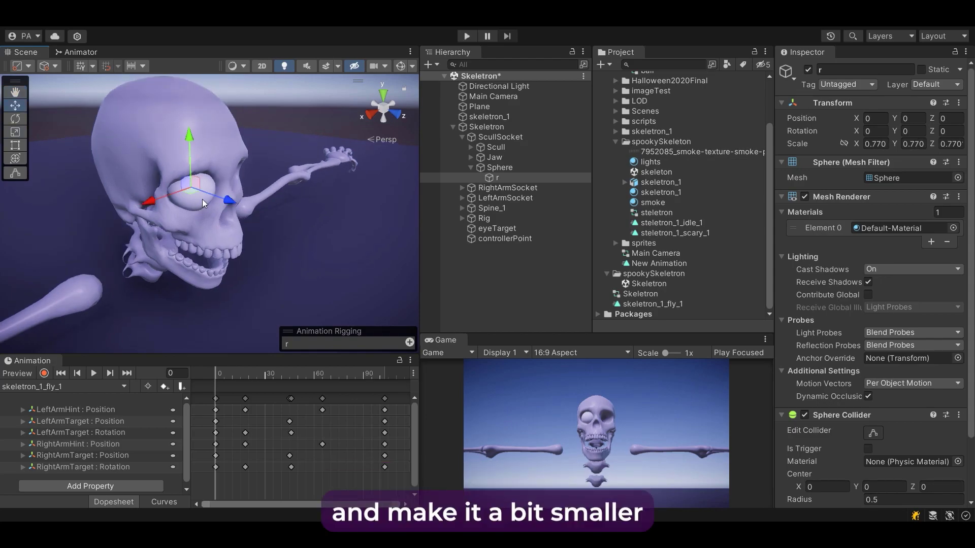
left_click_drag(211, 218, 358, 254)
key("w")
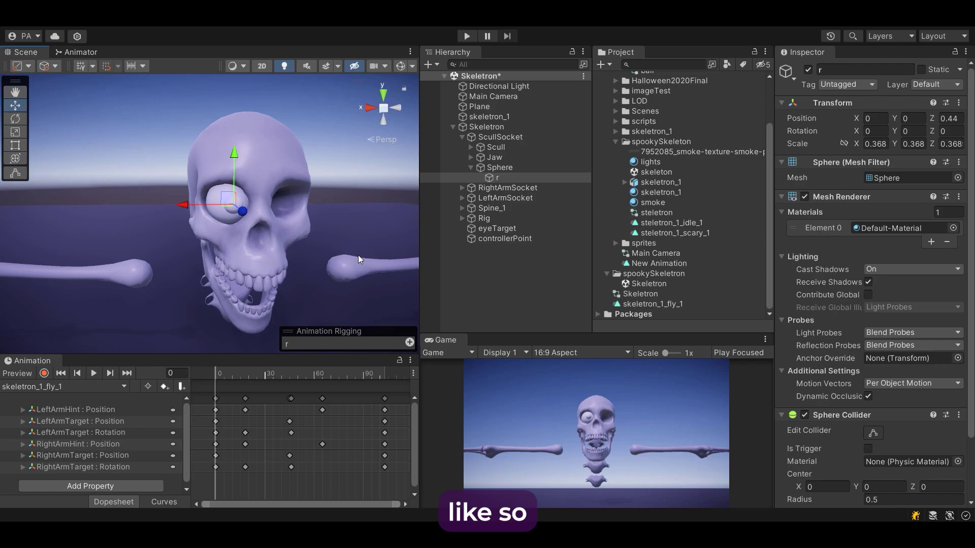
Apply the lights material to the inner sphere r and shrink it uniformly to about 0.27
left_click_drag(660, 164, 232, 208)
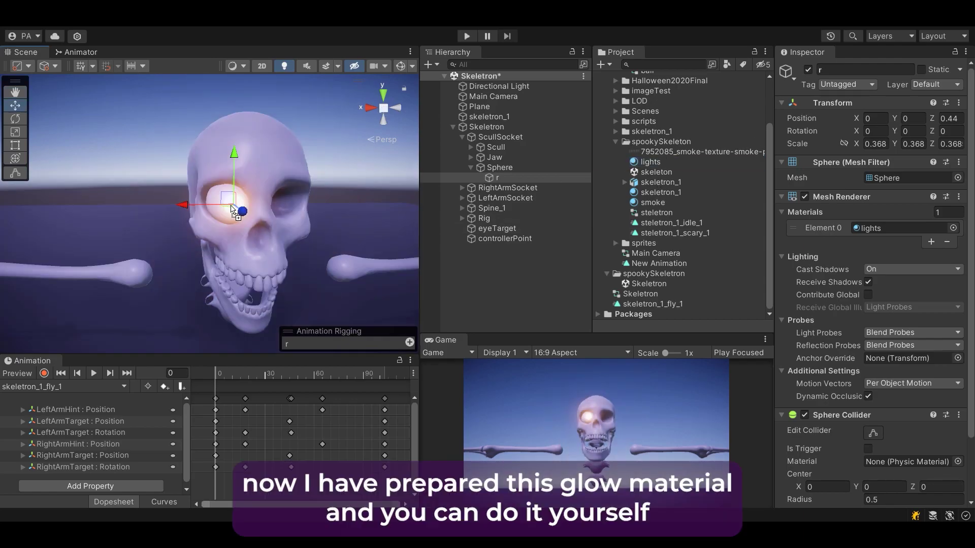
left_click_drag(321, 210, 223, 187, "alt")
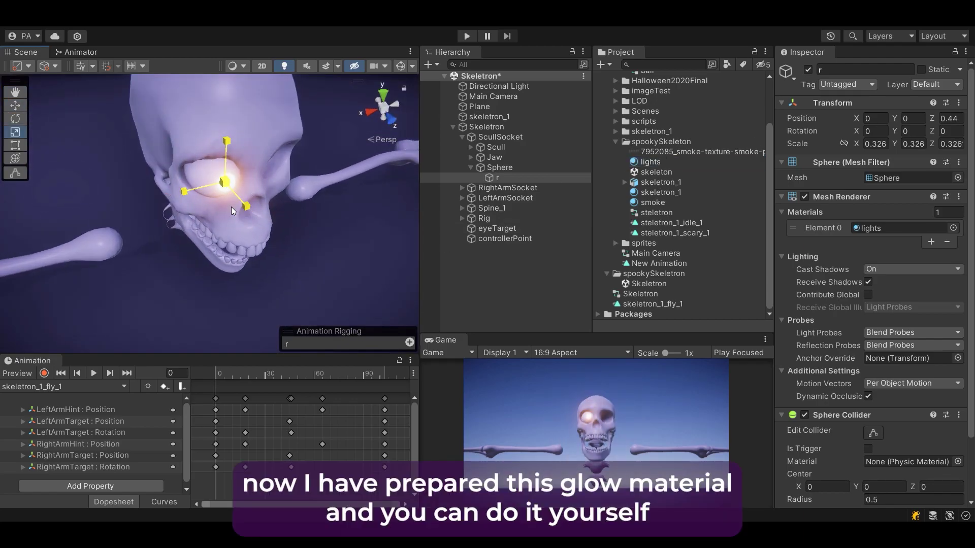
left_click(281, 97)
left_click_drag(281, 105, 216, 120, "alt")
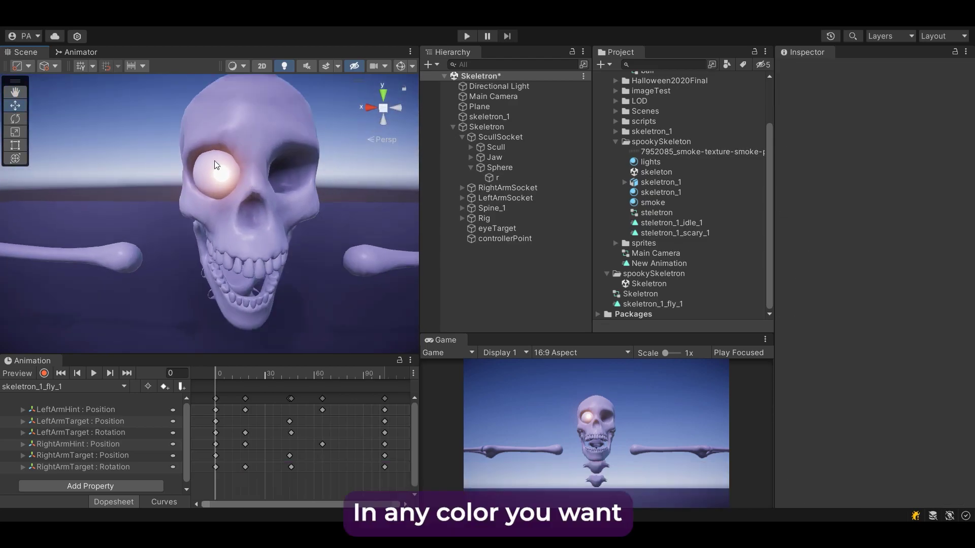
left_click(228, 176)
left_click_drag(203, 173, 341, 241)
key("ctrl+z")
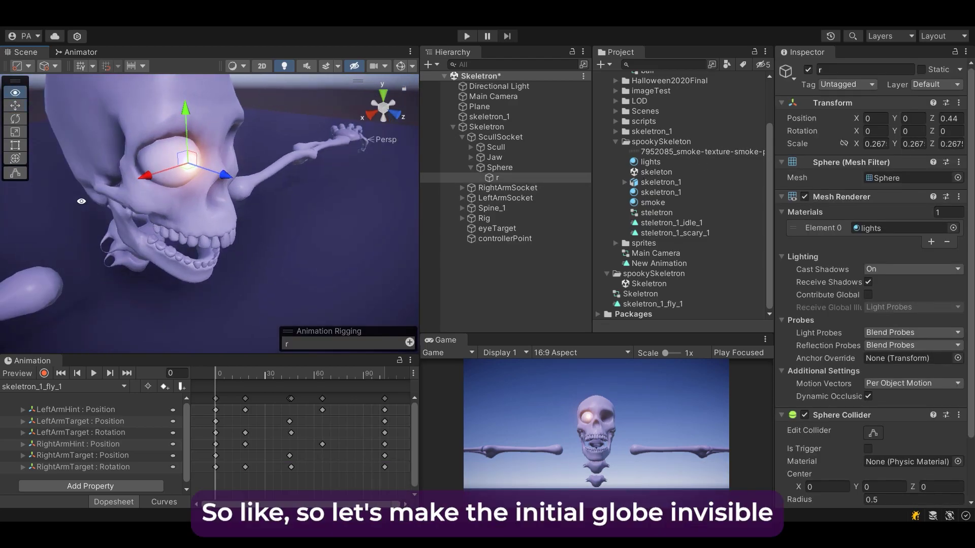
Hide the outer Sphere by disabling its Mesh Renderer, and rename the object RightEye
left_click_drag(82, 201, 263, 228, "alt")
left_click_drag(320, 237, 278, 180, "alt")
left_click(508, 169)
left_click(805, 196)
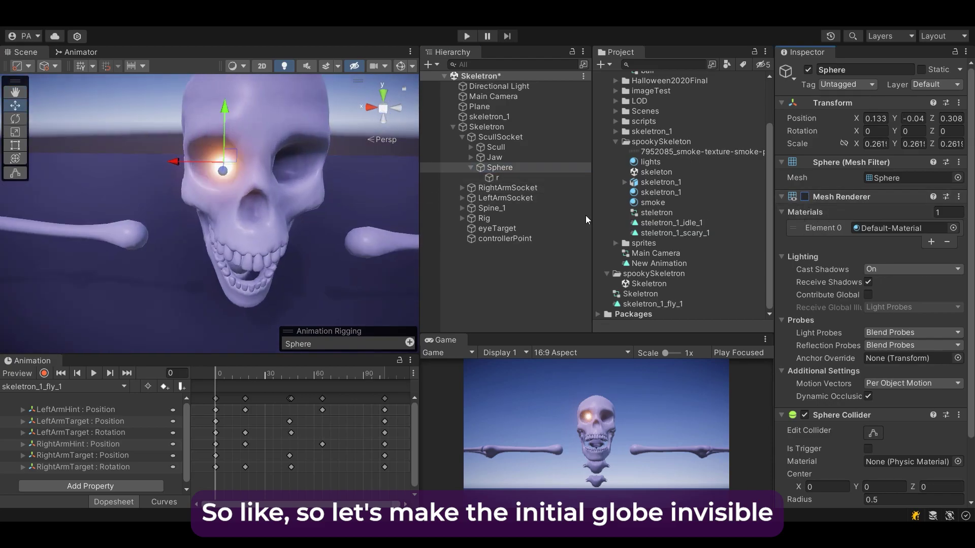
left_click_drag(228, 203, 274, 185, "alt")
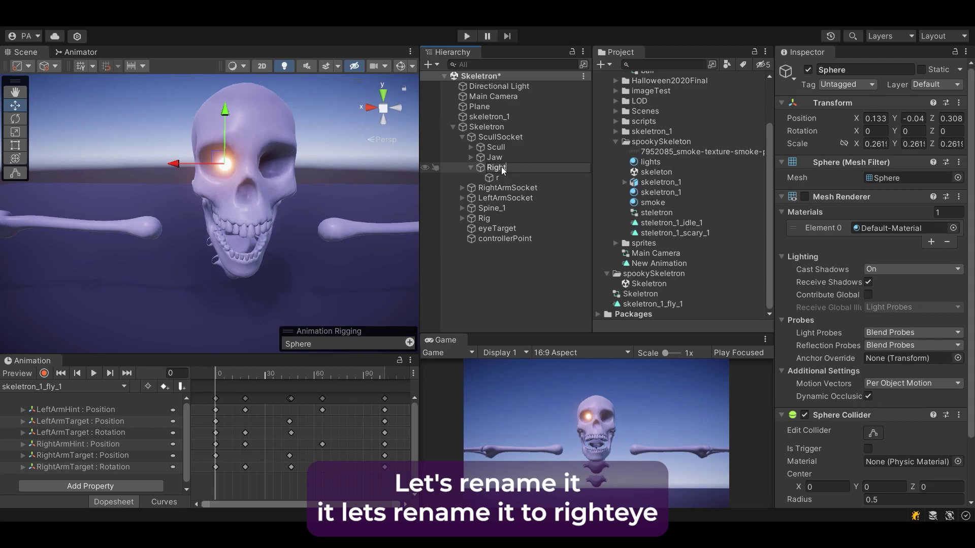
type("Eye")
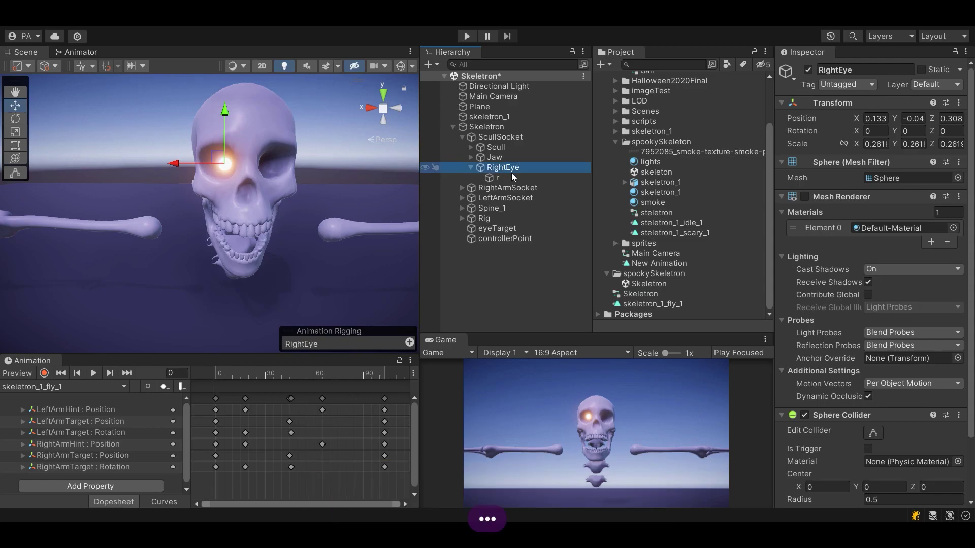
Create an empty child object named RightEye under Rig
left_click(462, 218)
right_click(504, 218)
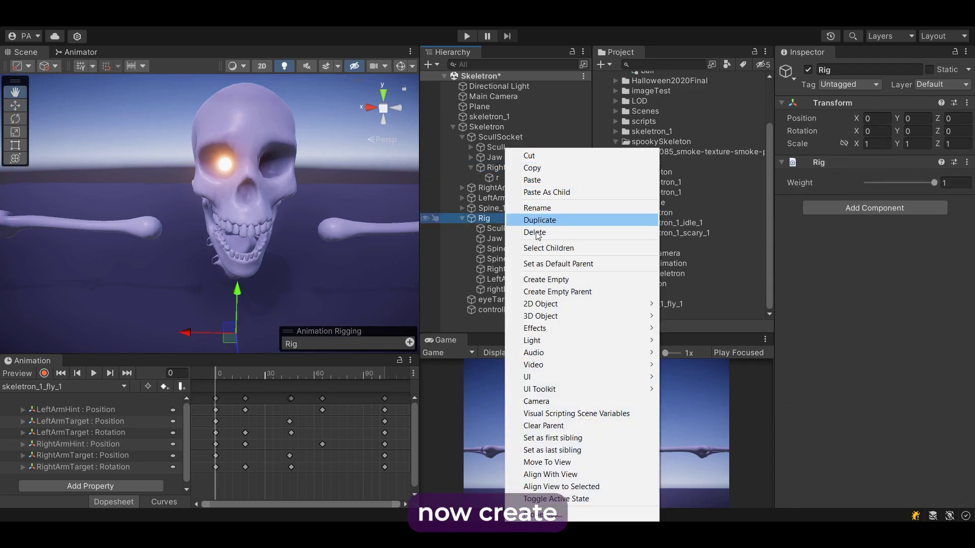
left_click(556, 283)
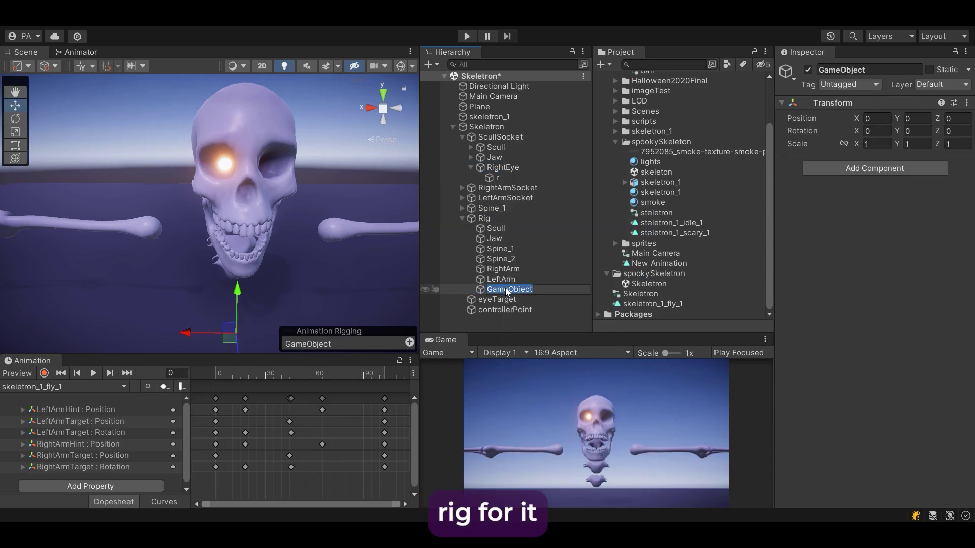
type("RightEye")
middle_click_drag(414, 249, 409, 205)
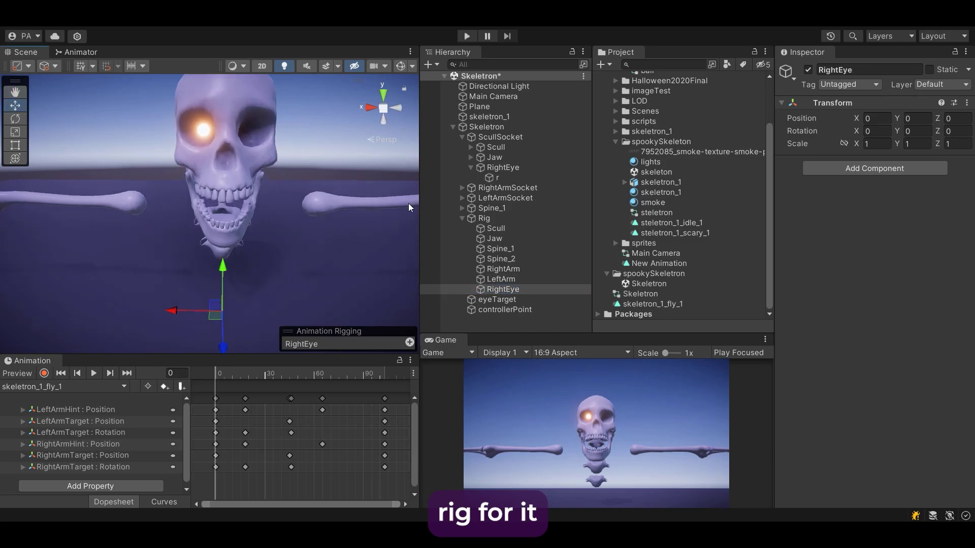
Add a Multi-Aim Constraint to Rig's RightEye with the RightEye sphere as Constrained Object, and check the sphere's aim and up axes
left_click(910, 169)
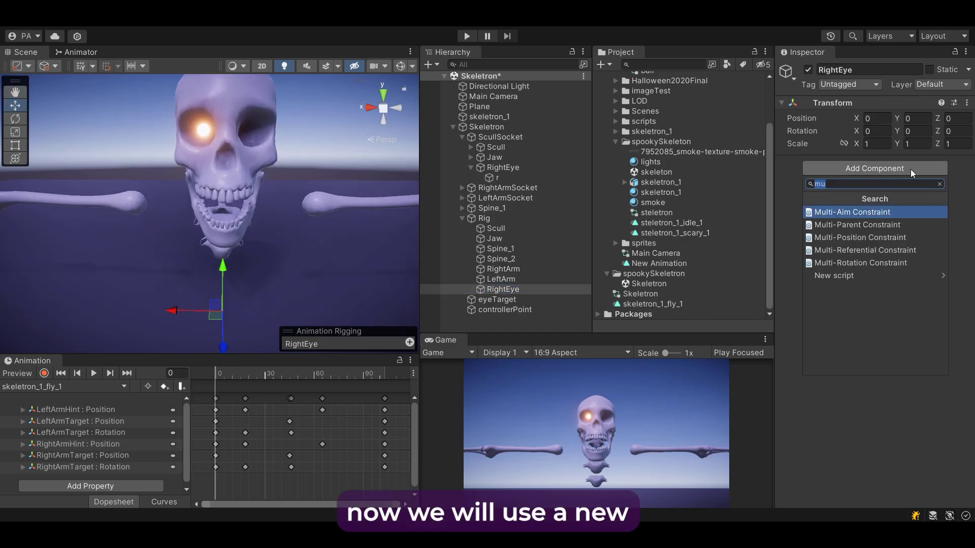
left_click(870, 212)
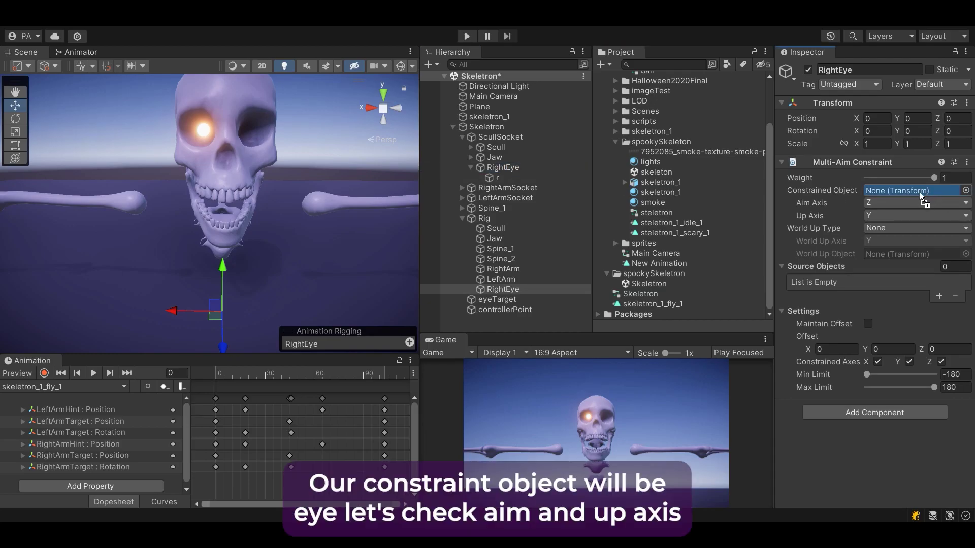
left_click_drag(918, 193, 919, 193)
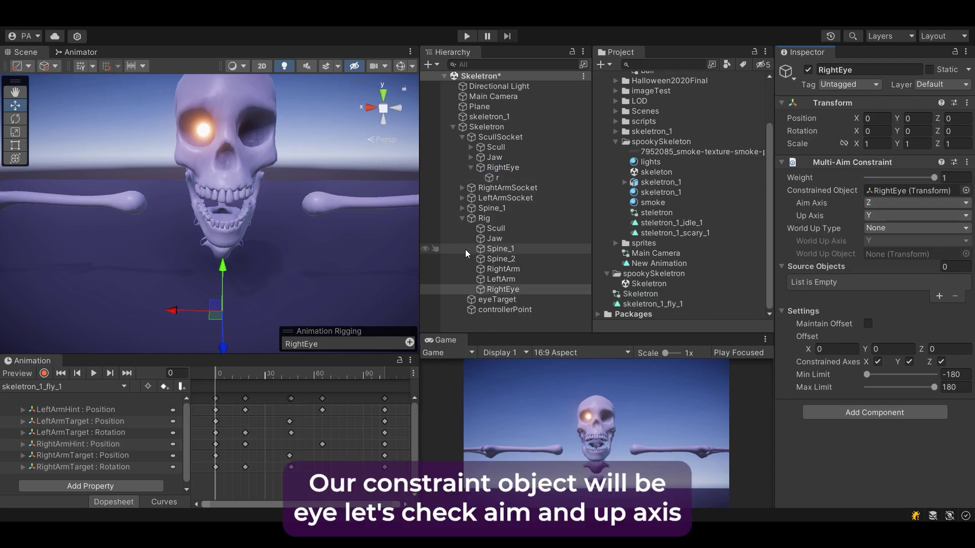
left_click_drag(284, 192, 375, 241, "alt")
left_click(520, 169)
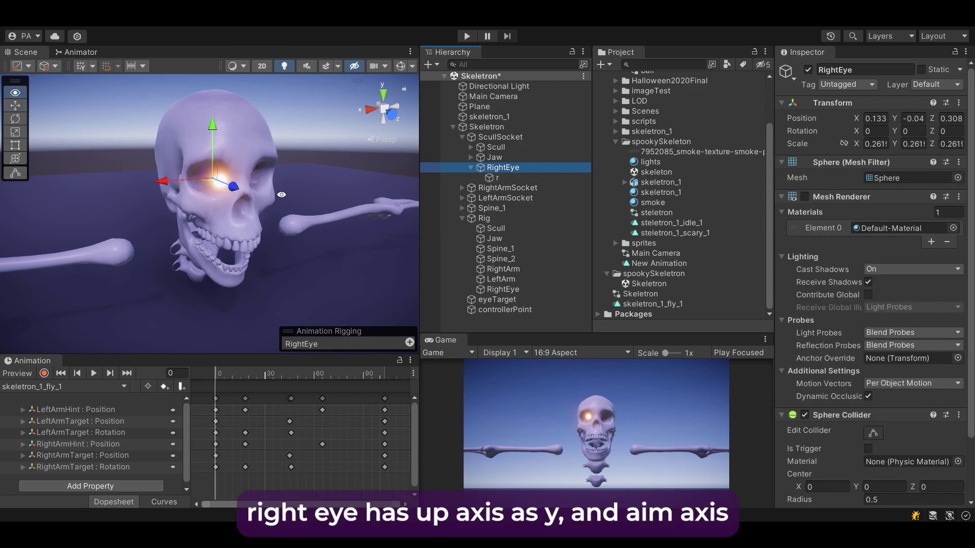
left_click_drag(281, 194, 191, 168, "alt")
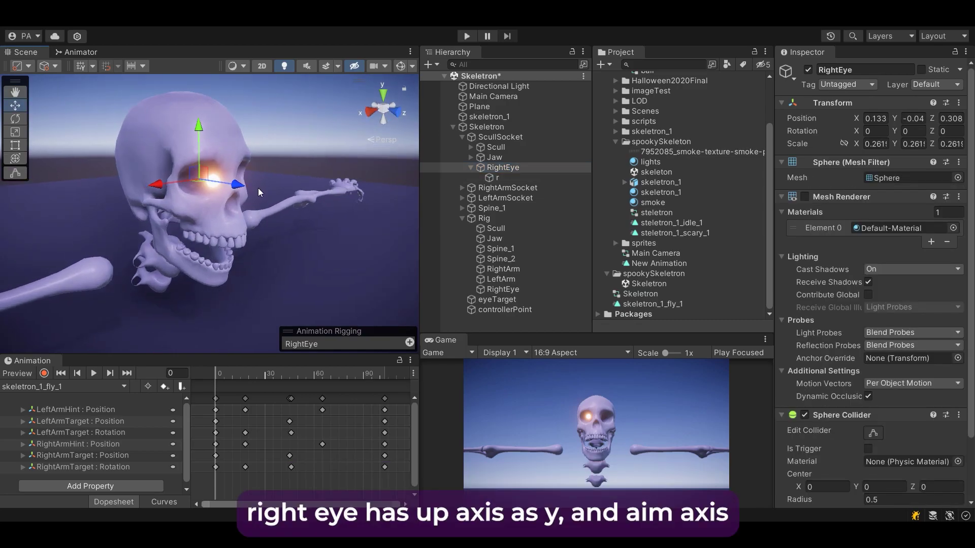
left_click_drag(258, 192, 271, 212, "alt")
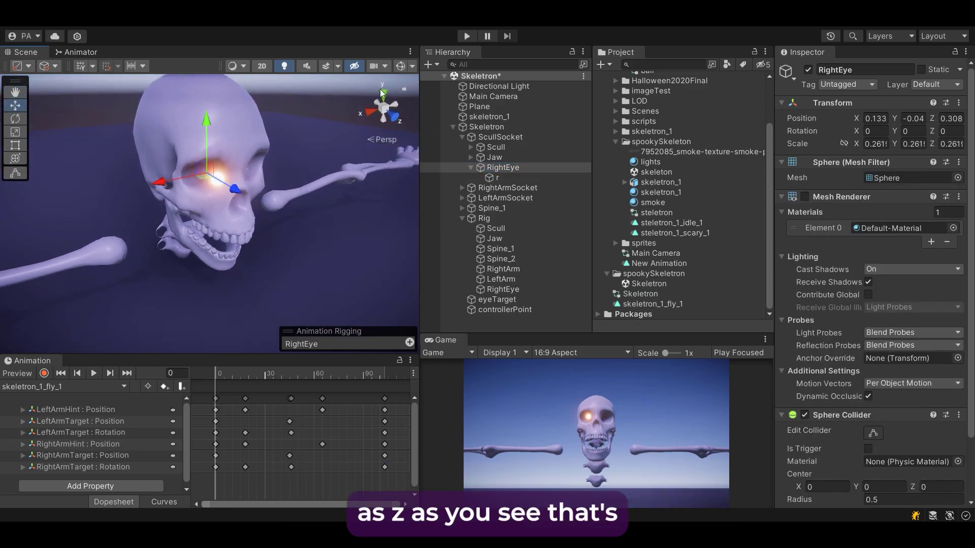
Add eyeTarget as the source object of the Multi-Aim Constraint on Rig's RightEye
left_click(501, 289)
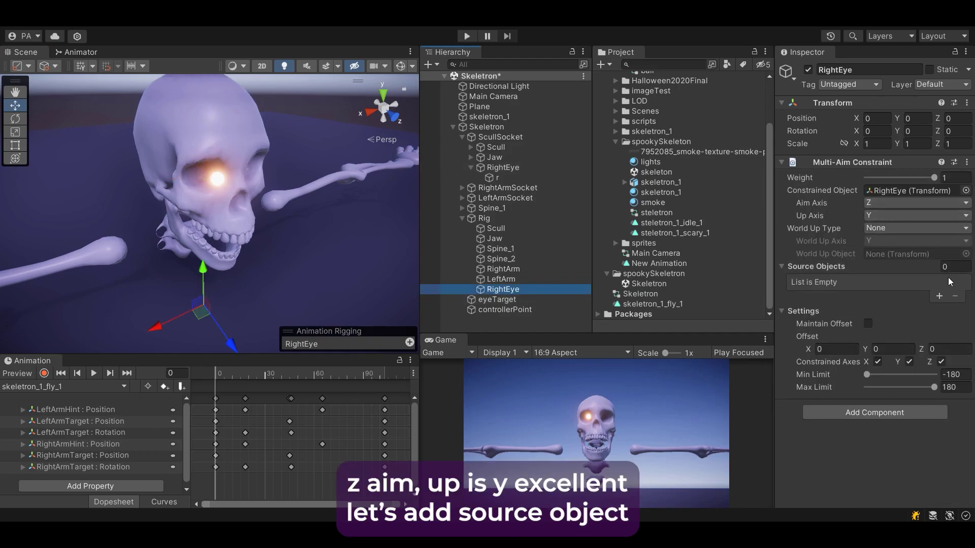
left_click(939, 297)
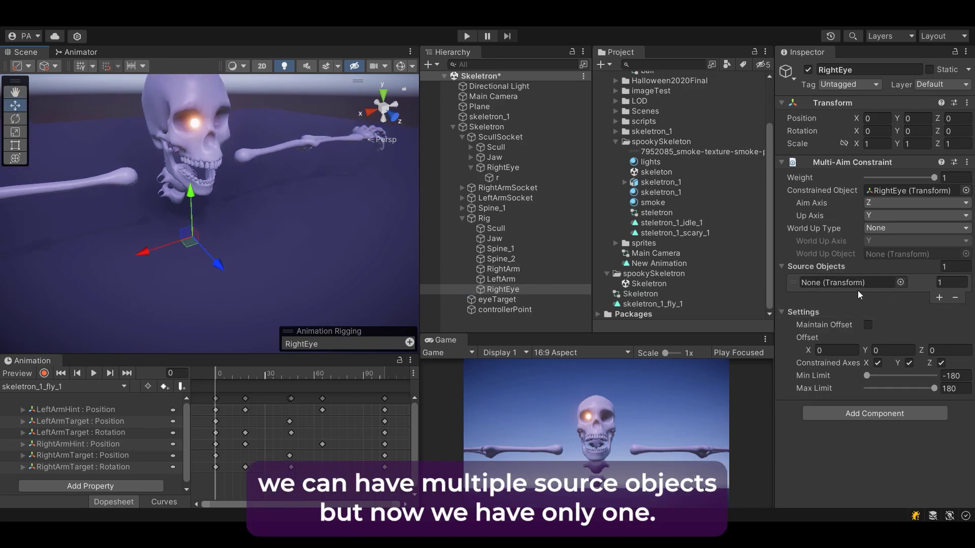
left_click_drag(484, 303, 847, 282)
Position eyeTarget in front of the skull at about (0, 0.947, 2.803), and recheck the RightEye constraint
left_click(497, 300)
left_click_drag(228, 212, 177, 245, "alt")
left_click_drag(369, 275, 386, 274)
left_click_drag(386, 274, 331, 230, "alt")
left_click(507, 171)
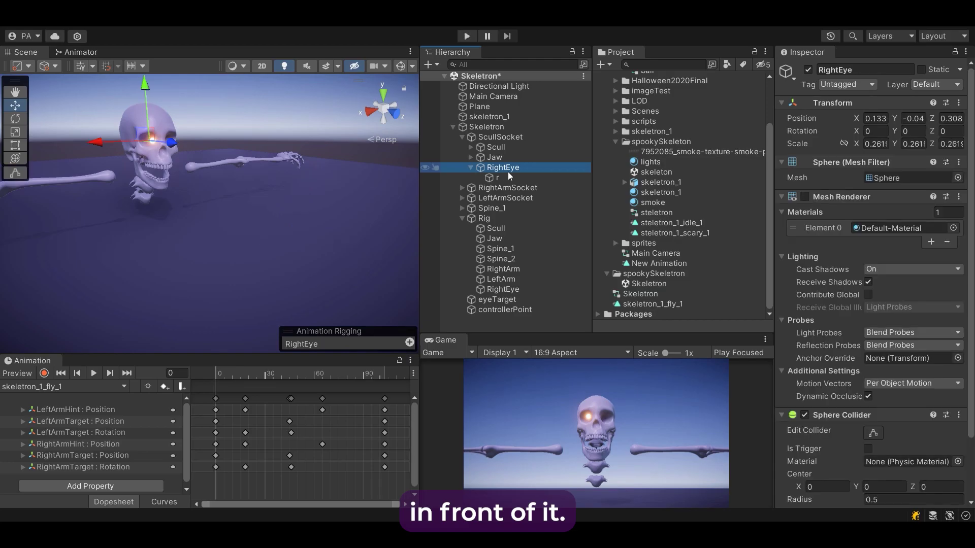
left_click(506, 289)
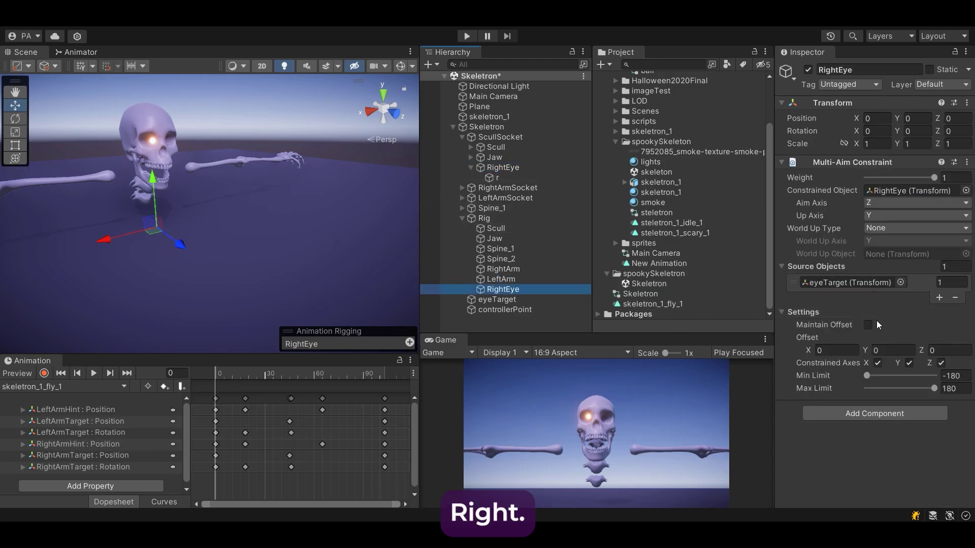
Run the scene, test the right eye's tracking by moving eyeTarget around the skull, and stop Play mode
left_click(467, 36)
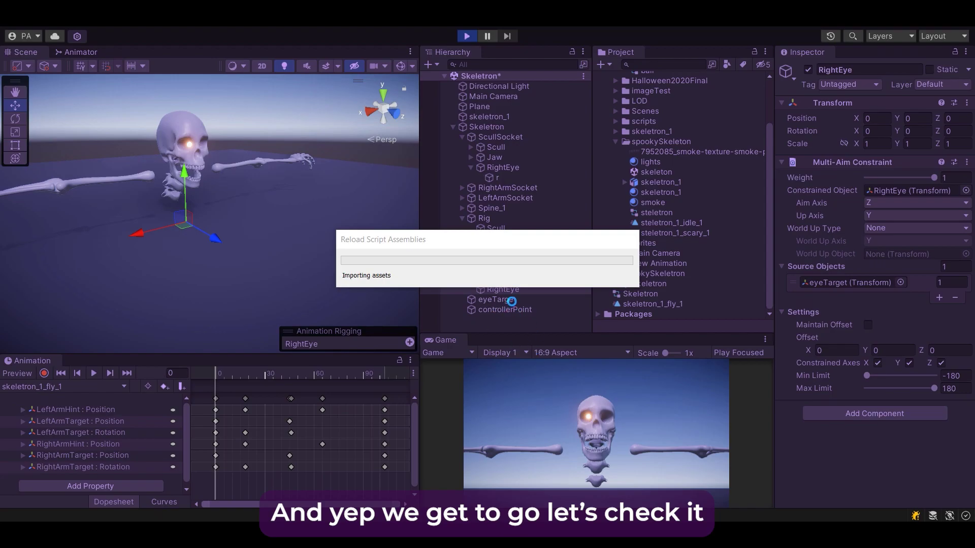
left_click(511, 301)
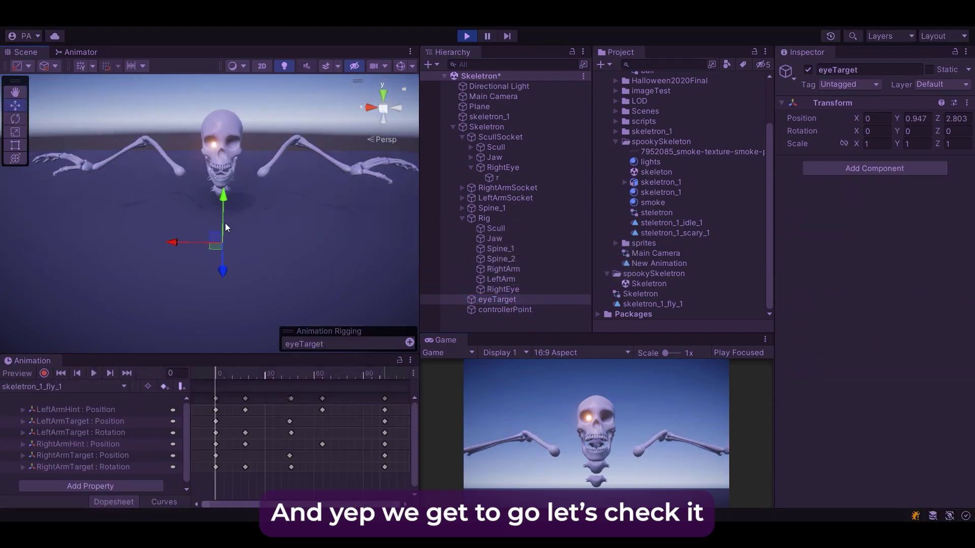
left_click_drag(226, 227, 70, 100)
left_click_drag(223, 196, 289, 269, "alt")
left_click_drag(152, 260, 264, 137)
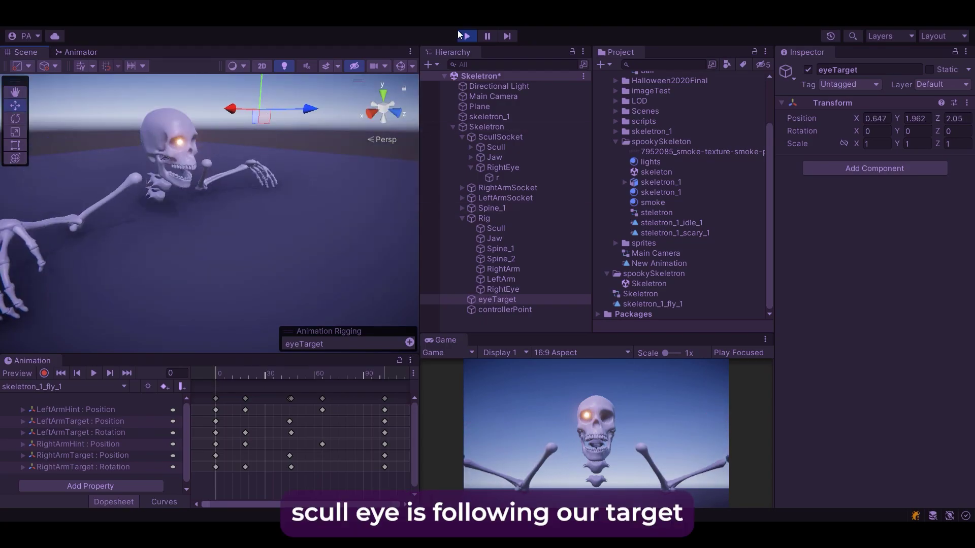
left_click(459, 36)
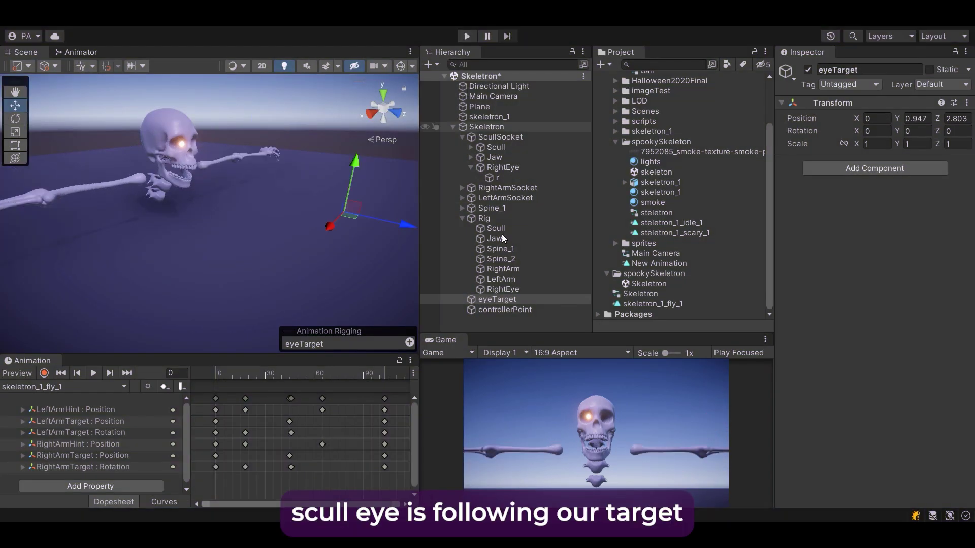
Duplicate the RightEye sphere under ScullSocket, name the copy LeftEye (1) and move it into the left eye socket
left_click(504, 169)
key("ctrl+d")
left_click_drag(243, 188, 305, 185, "alt")
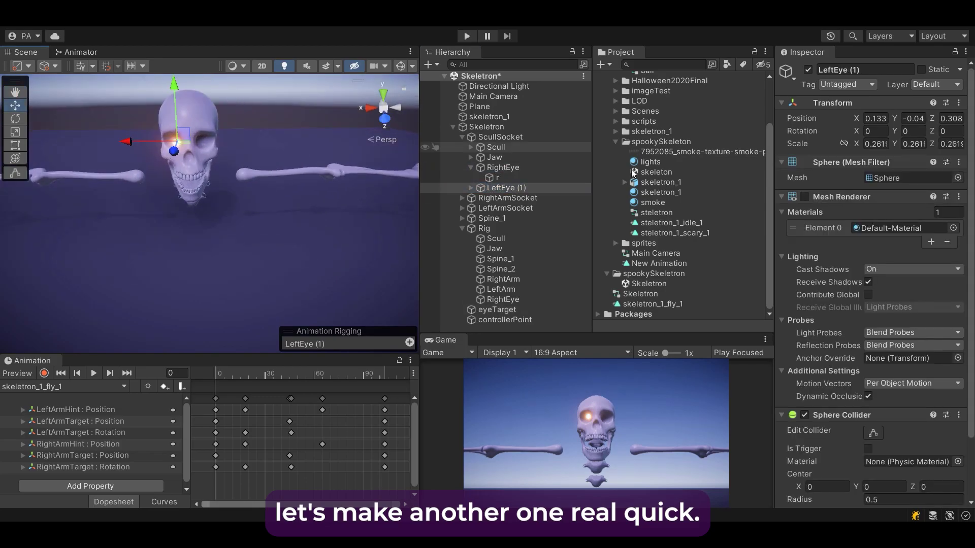
Duplicate Rig's RightEye, rename the copy LeftEye, and set its Constrained Object to LeftEye (1)
left_click(516, 301)
key("ctrl+d")
left_click_drag(505, 310, 474, 308)
type("Left")
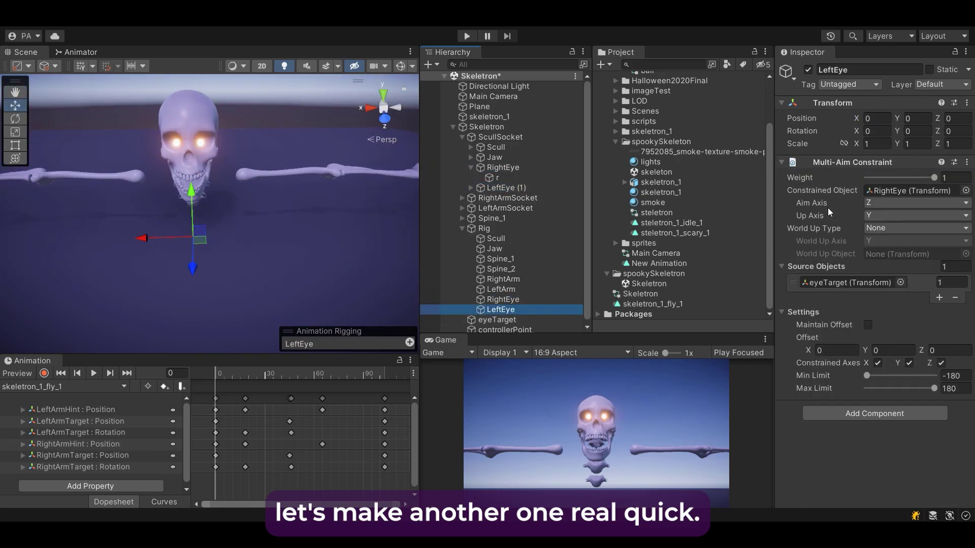
Run the scene and test the rig by moving eyeTarget and shifting controllerPoint to about (0, 0.7, 0.78)
left_click(466, 36)
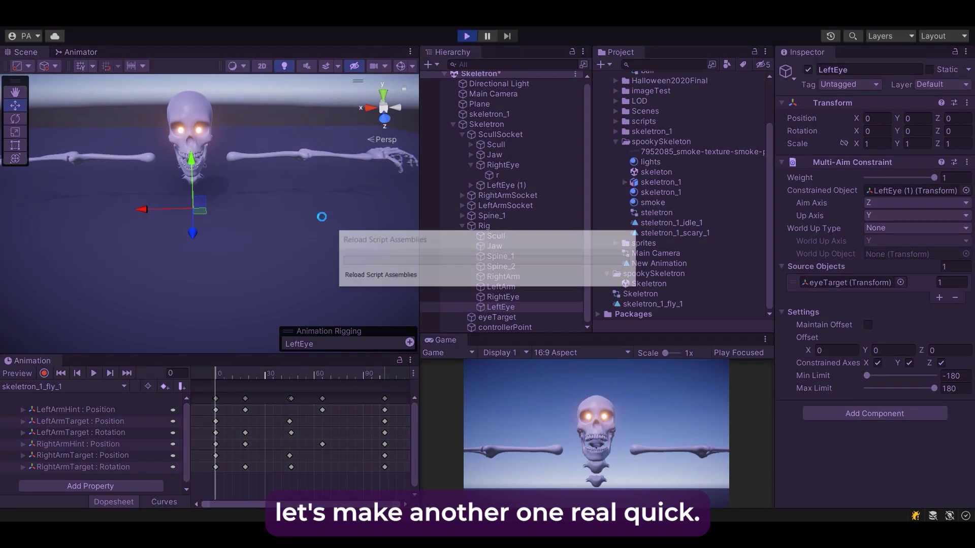
left_click(507, 317)
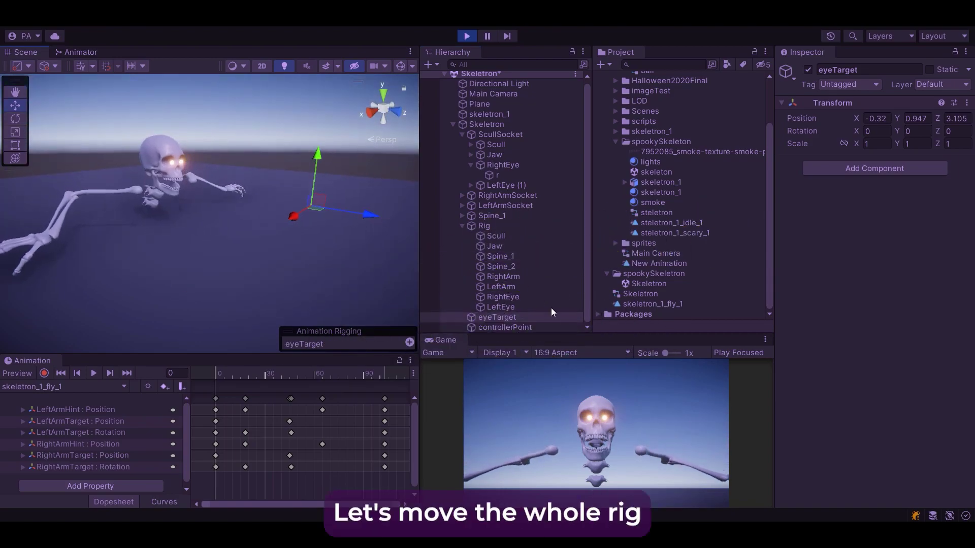
left_click(519, 327)
left_click_drag(172, 223, 63, 196)
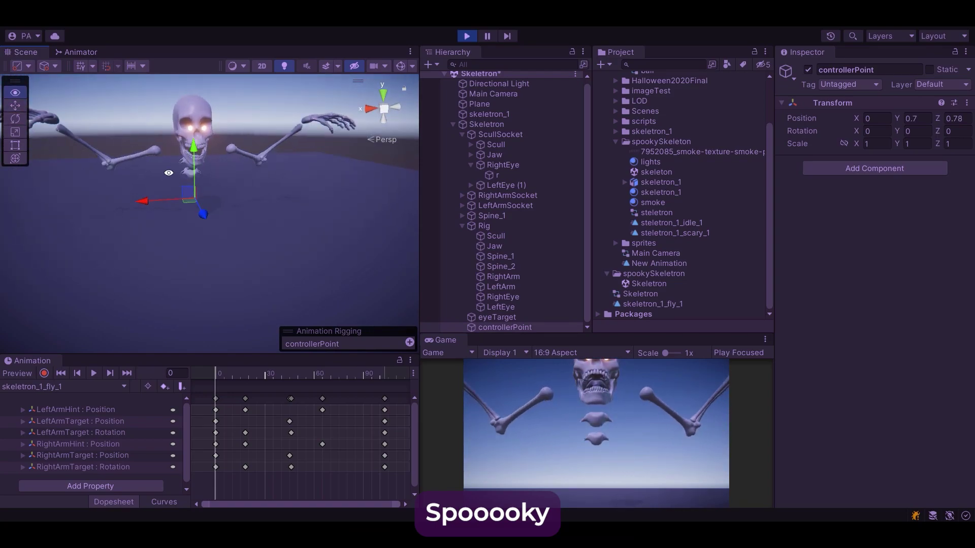
Test the whole rig's motion by rotating controllerPoint to about -3.53 on X and moving it to about (-0.75, 0.55, 0.79)
key("e")
left_click_drag(217, 163, 249, 307)
left_click_drag(248, 307, 236, 133, "alt")
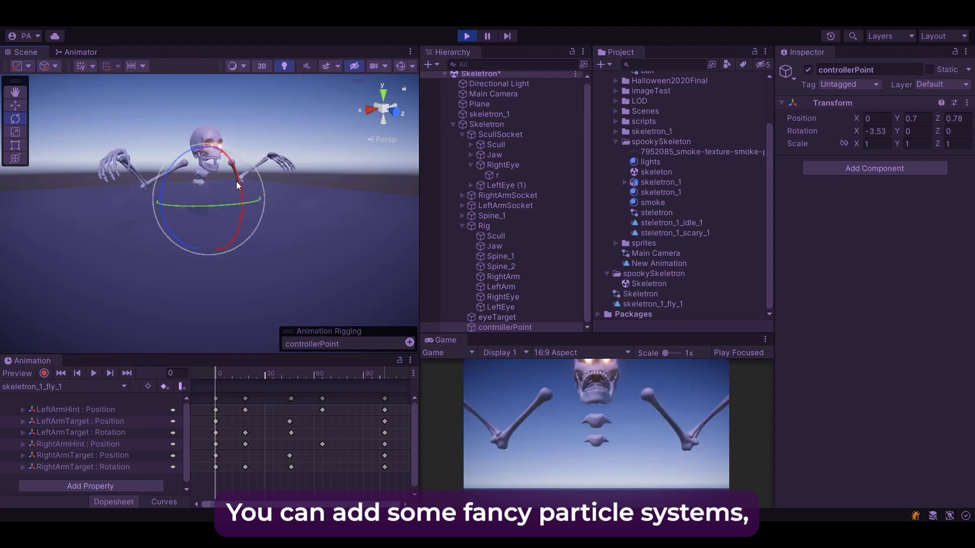
key("w")
left_click_drag(231, 185, 396, 178, "alt")
scroll(242, 158, "up", 3)
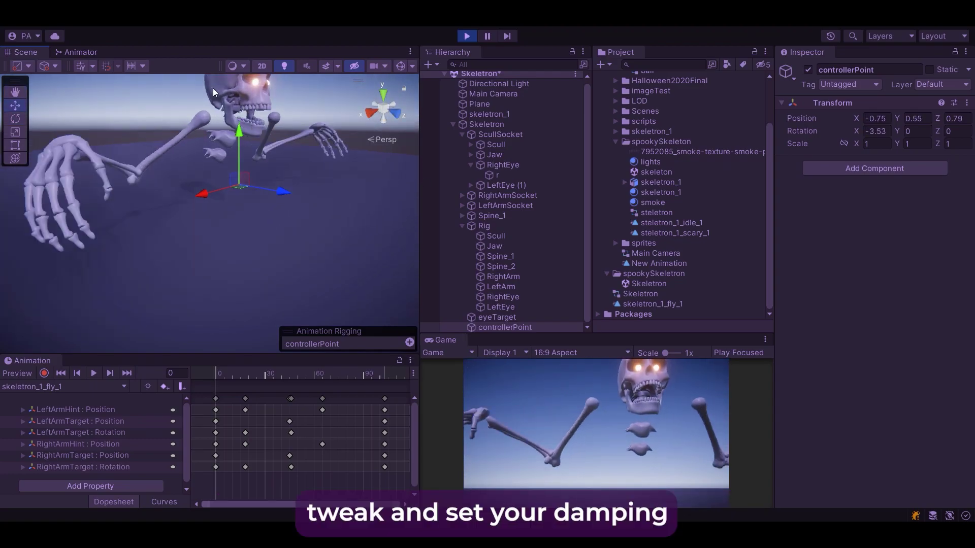
Set the Damp Position of the Rig's Jaw Damped Transform to 0.093 to keep the jaw closer to the skull
middle_click_drag(212, 87, 188, 171)
left_click(521, 247)
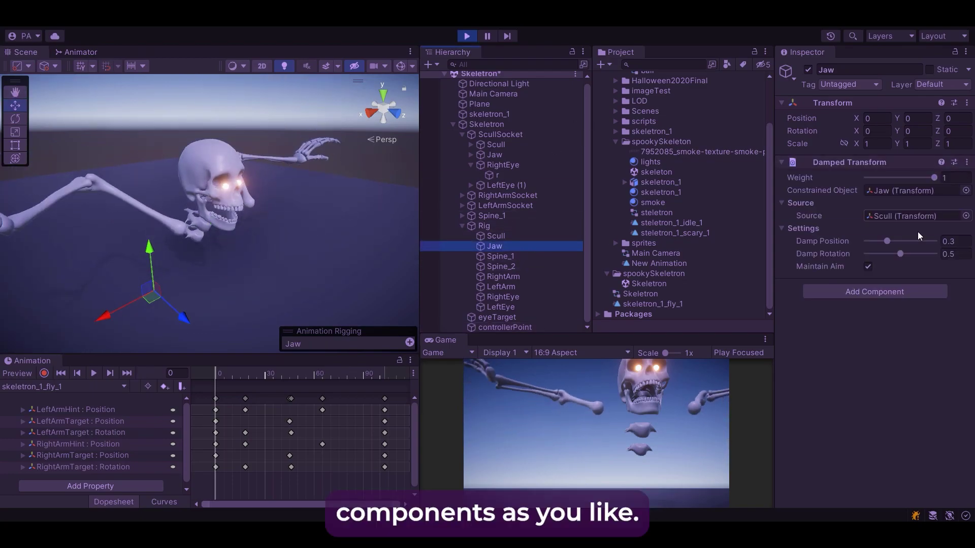
left_click_drag(900, 241, 872, 241)
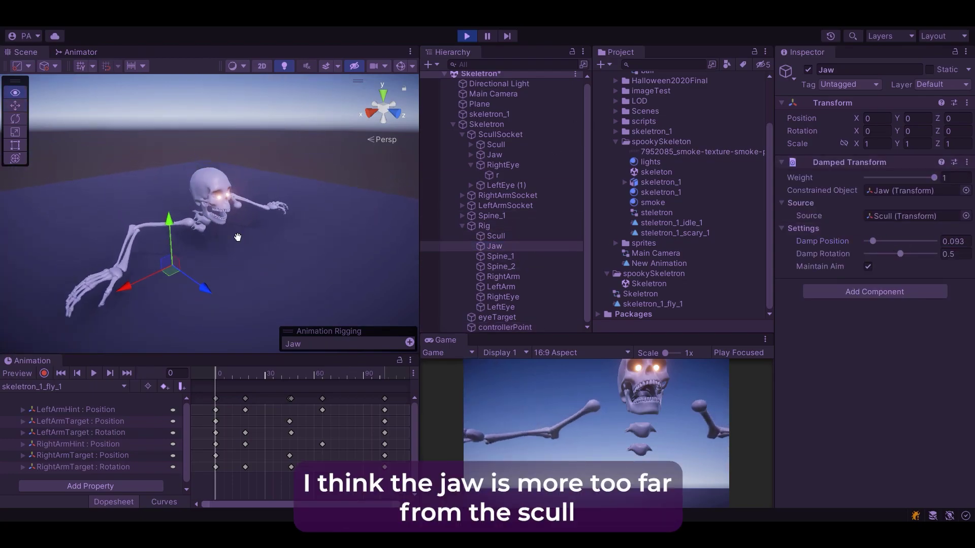
Test the jaw damping by moving controllerPoint to about (-1.07, 0.49, 0.79) and rotating it to about -11 on X
left_click(505, 327)
left_click_drag(162, 216, 216, 175, "alt")
key("e")
left_click_drag(188, 211, 269, 202, "alt")
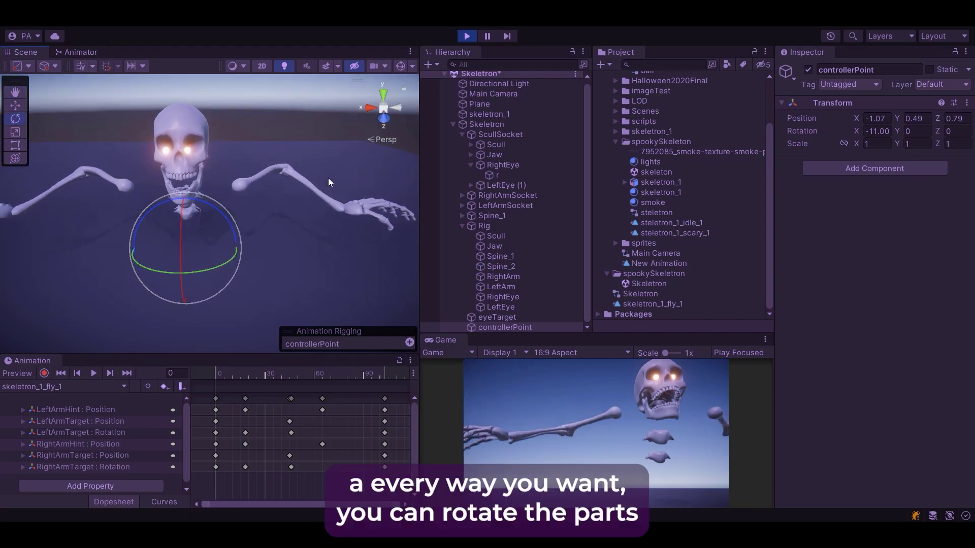
Try to rotate the Scull child and then its constrained parent ScullSocket while the scene is running
left_click(535, 143)
left_click_drag(215, 143, 219, 115)
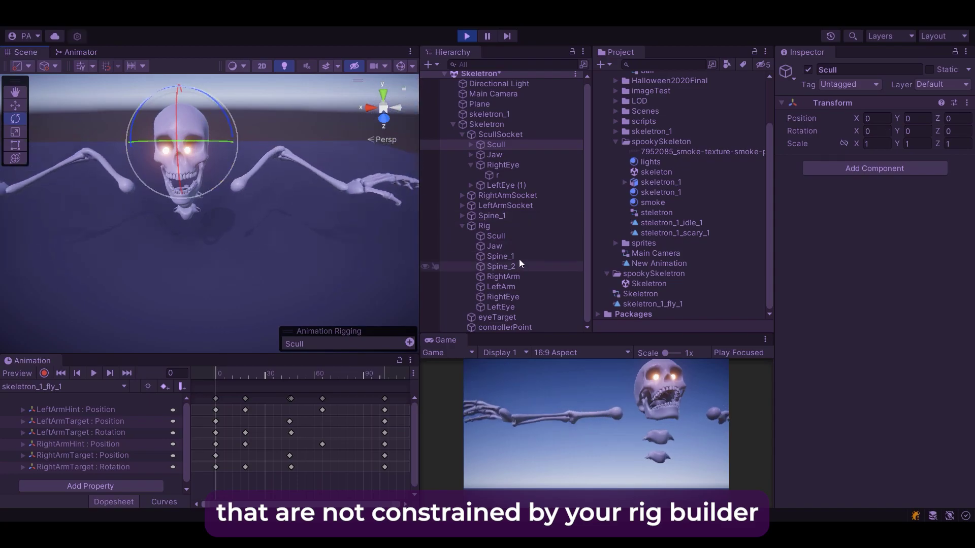
left_click_drag(265, 196, 300, 197, "alt")
left_click(500, 135)
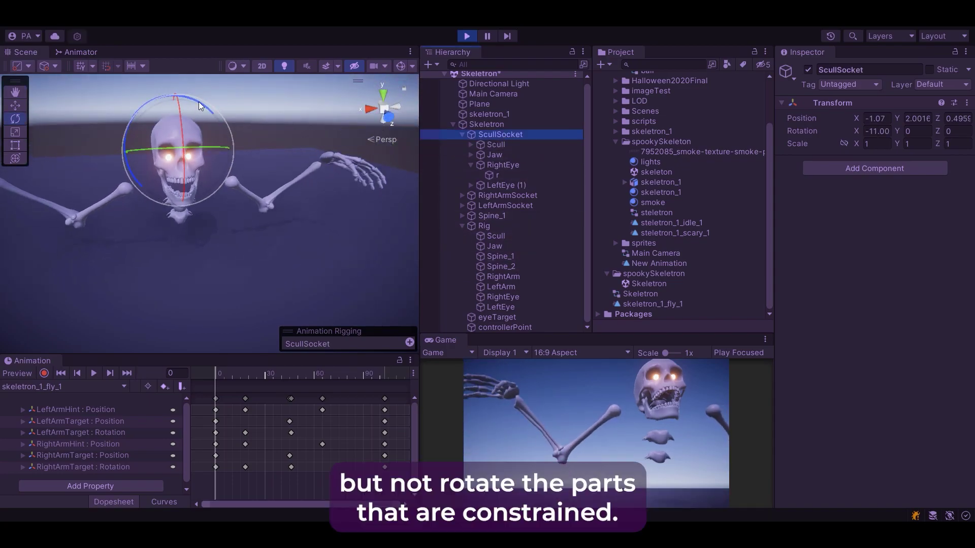
left_click_drag(179, 198, 207, 237)
scroll(242, 212, "down", 4)
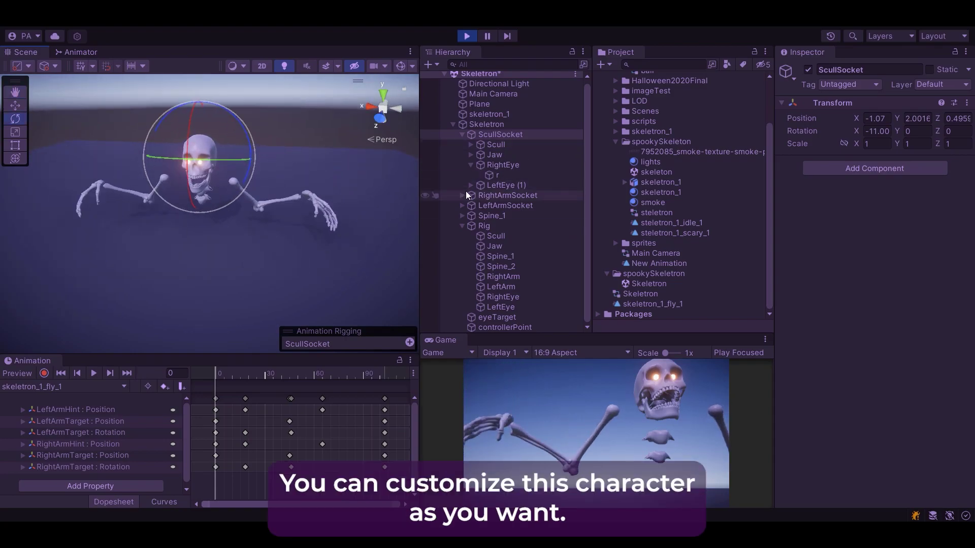
left_click_drag(164, 195, 265, 215, "alt")
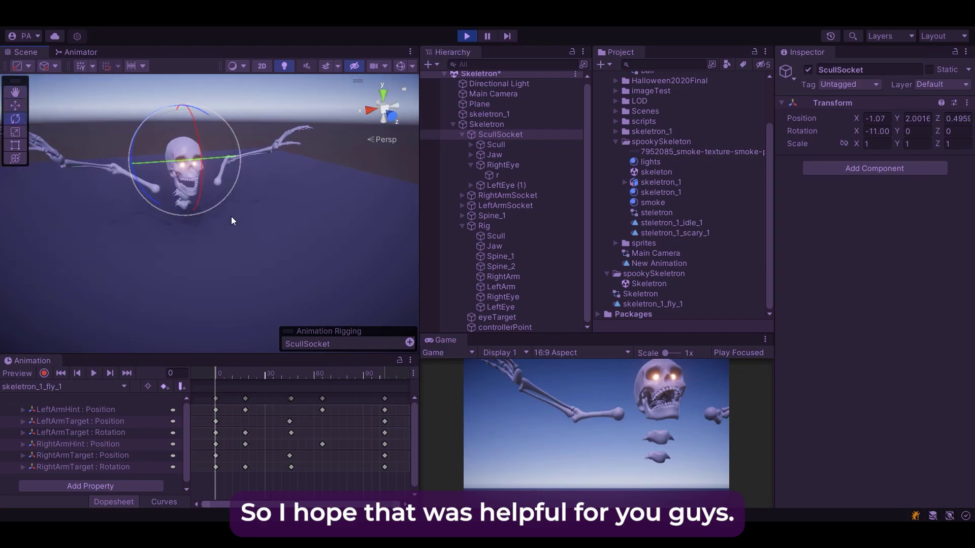